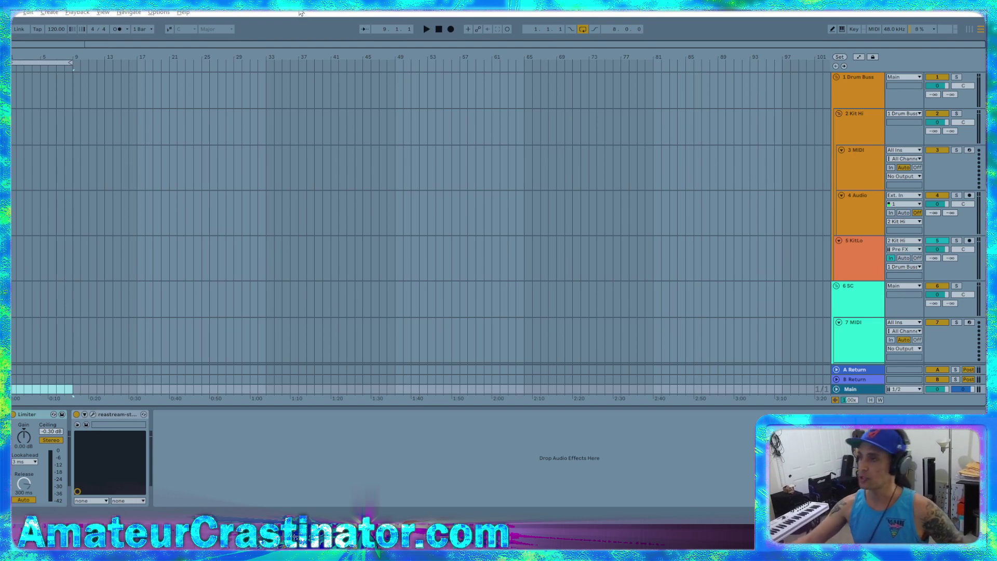
Open the Live Set from the el nido Project folder inside Live Recordings > Album 002
click(16, 11)
click(45, 35)
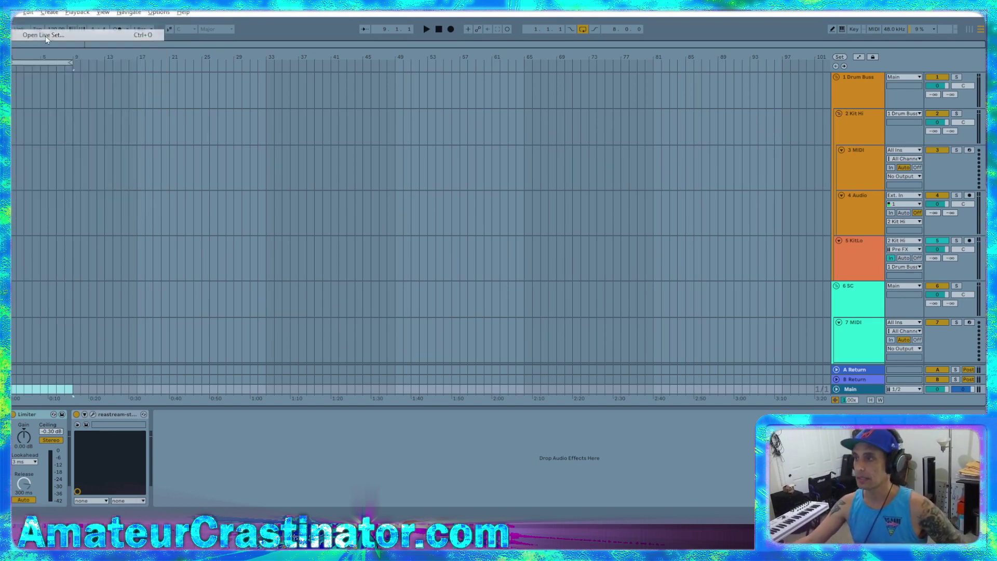
click(203, 48)
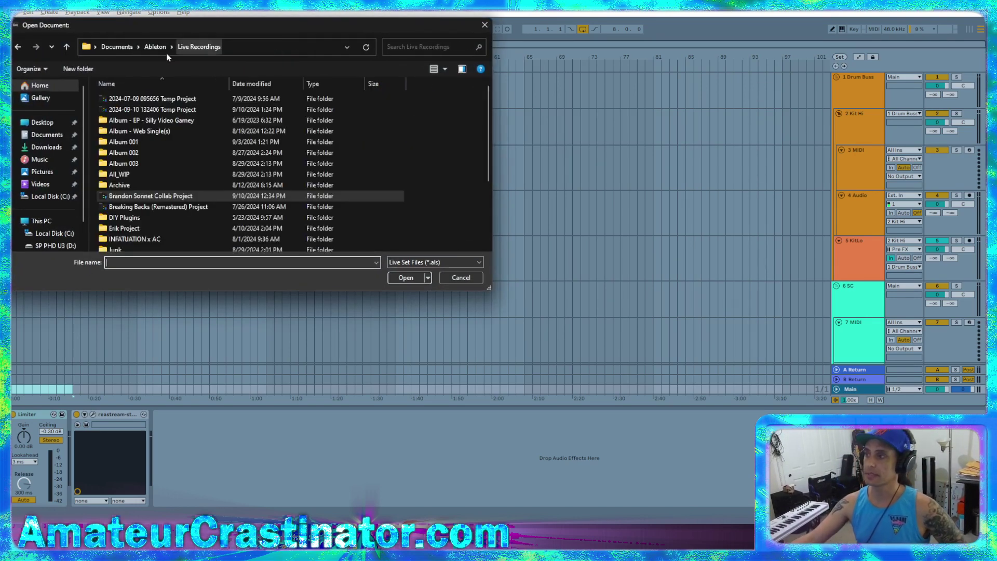
double_click(130, 154)
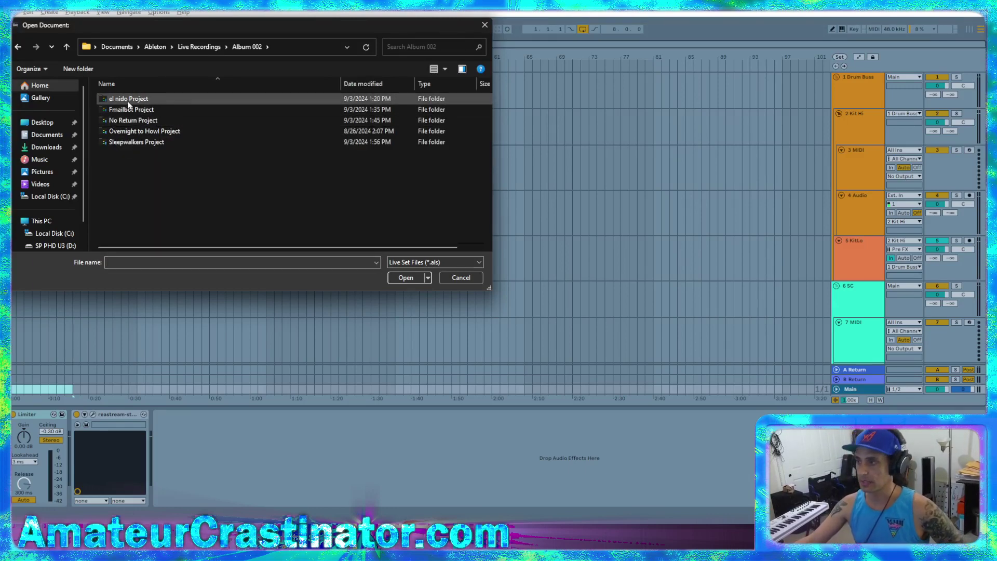
double_click(128, 104)
click(129, 130)
double_click(129, 130)
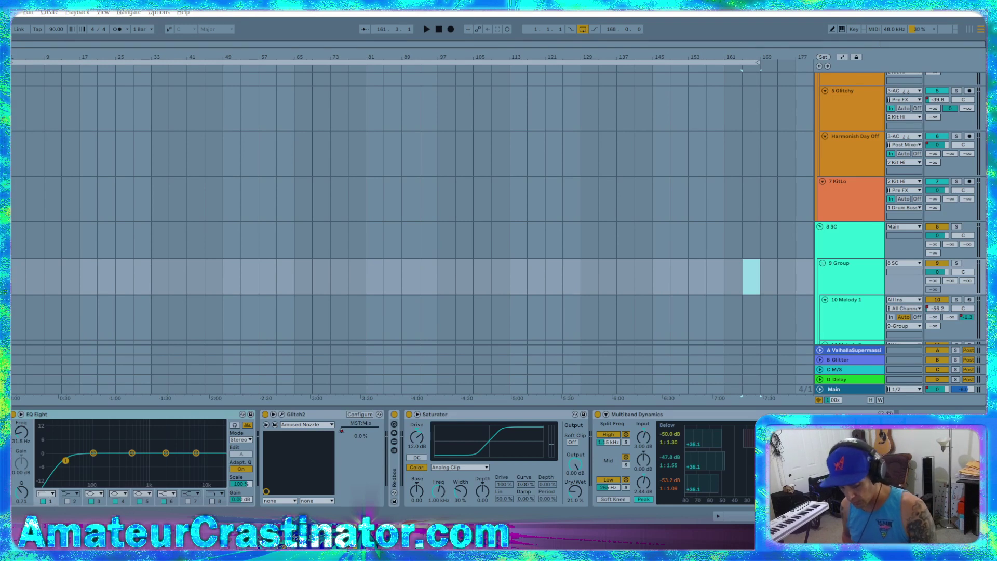
Play the song from the beginning and view the device chains of the SC group and the Main track
click(439, 29)
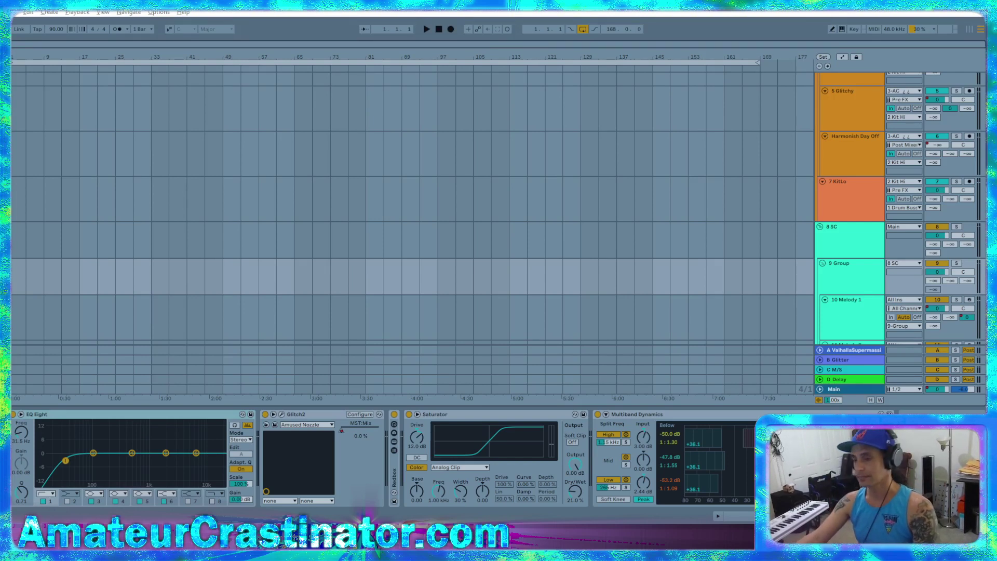
click(426, 29)
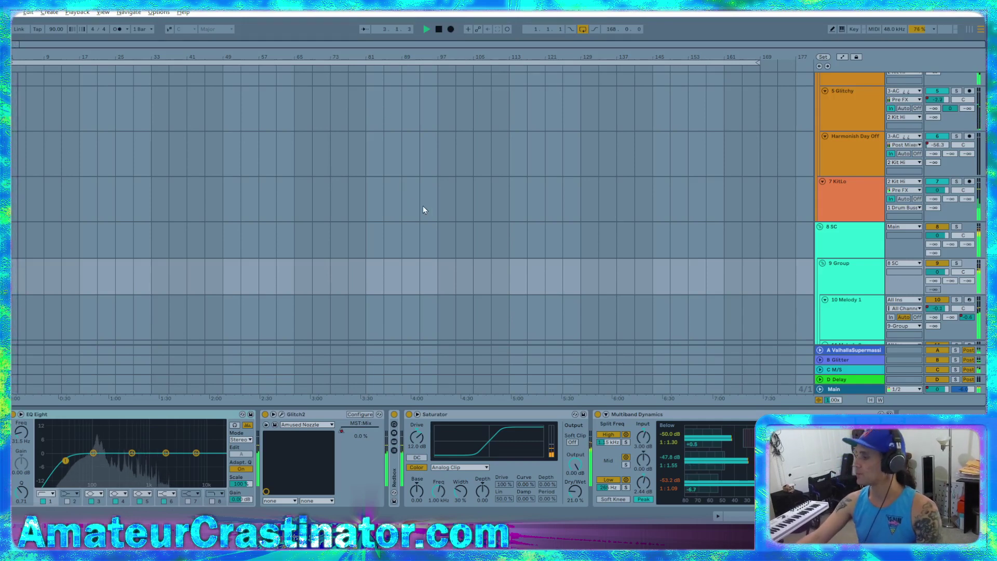
scroll(562, 200, down, 1)
click(843, 210)
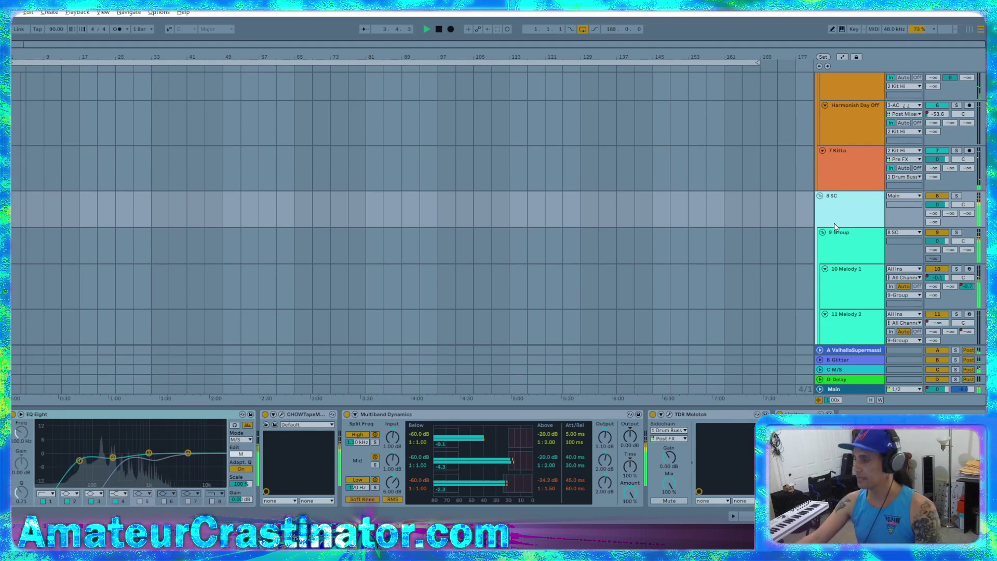
click(842, 393)
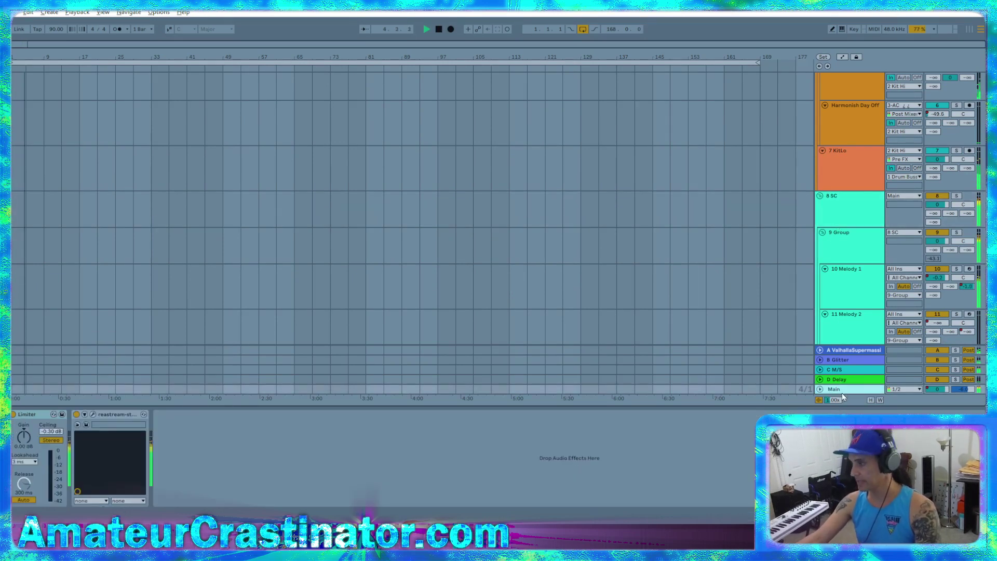
click(855, 202)
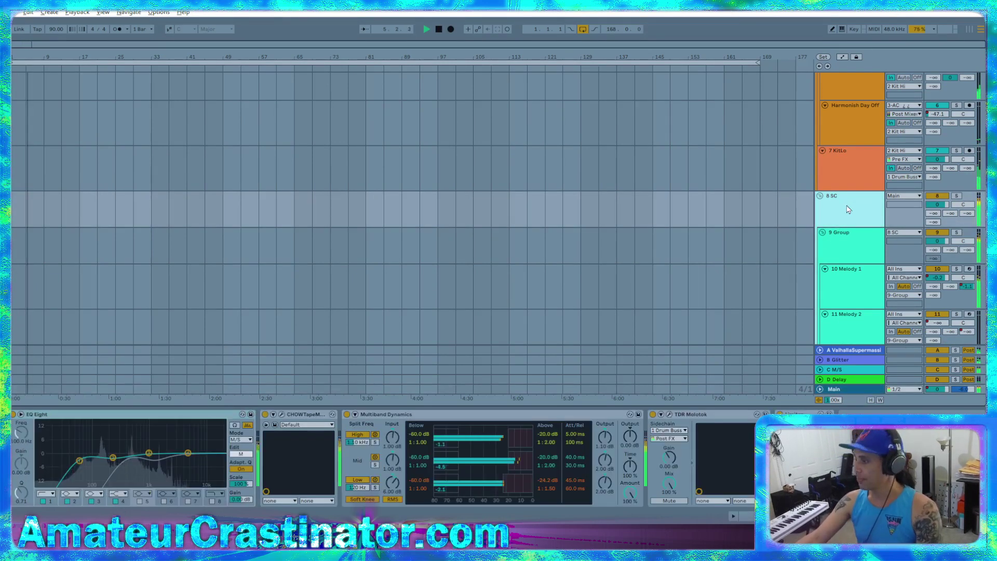
Show and hide the automation lanes, and view the device chains of the Drum Buss and SC groups
key(a)
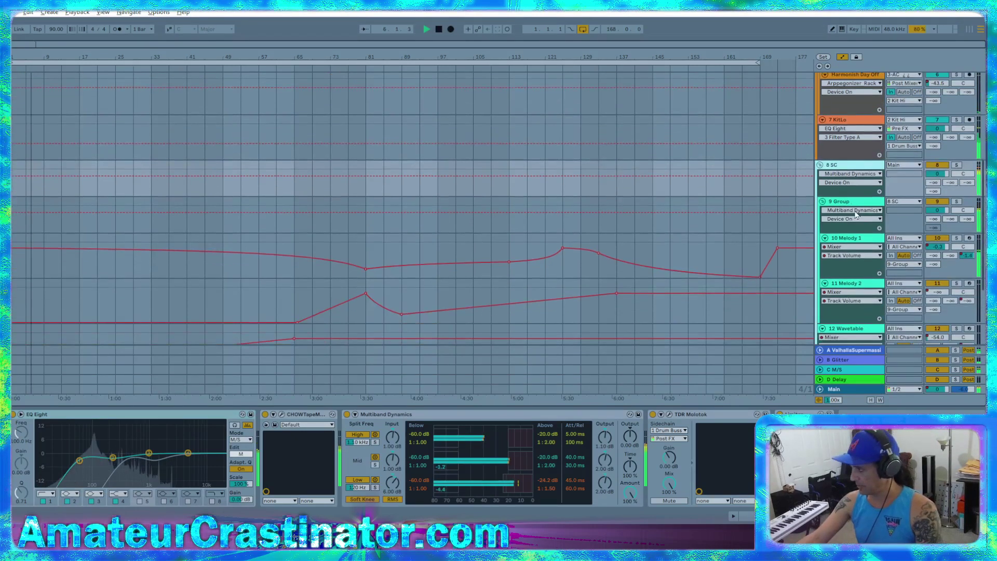
key(a)
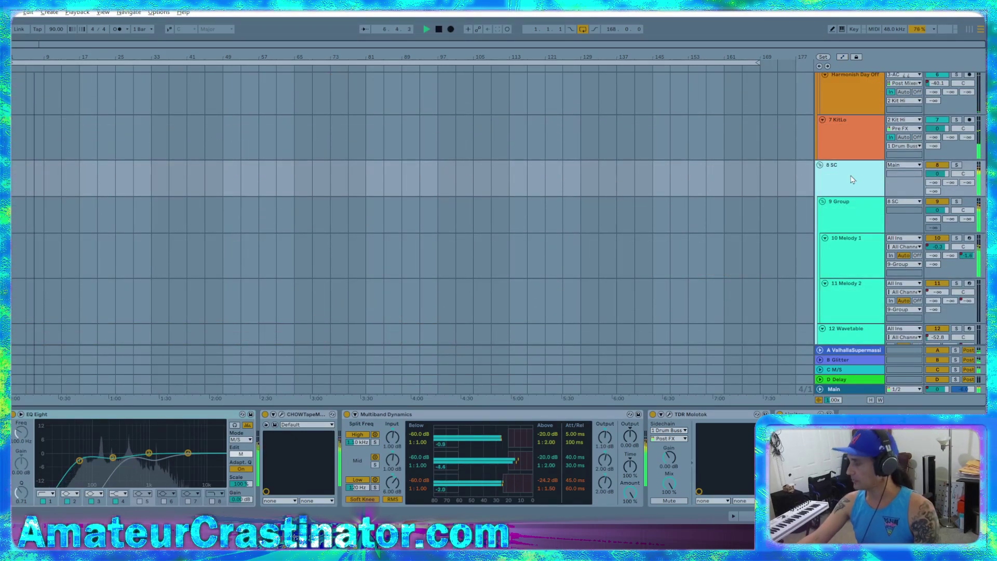
scroll(852, 152, up, 1)
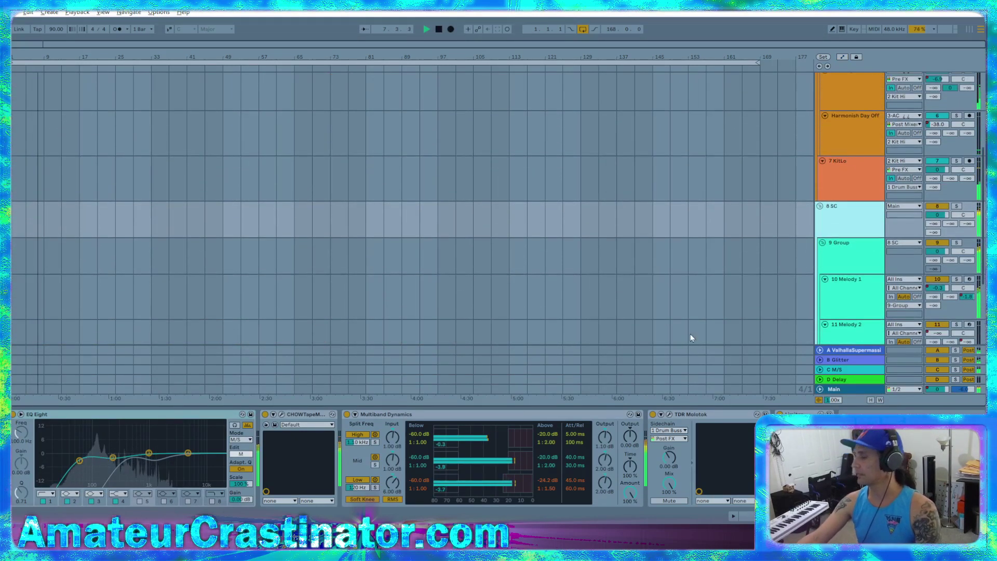
scroll(866, 225, up, 5)
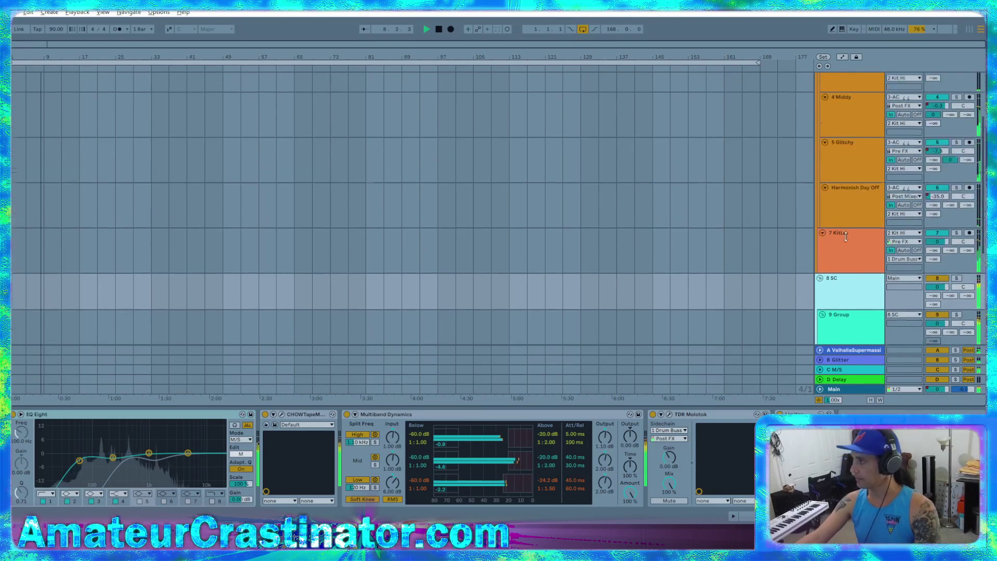
click(843, 99)
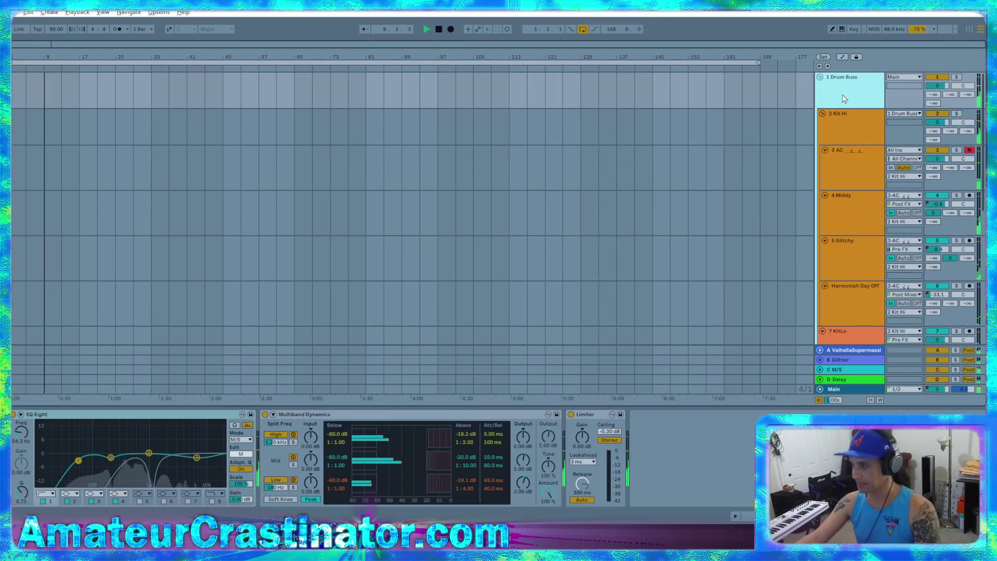
scroll(842, 96, down, 5)
scroll(840, 96, down, 3)
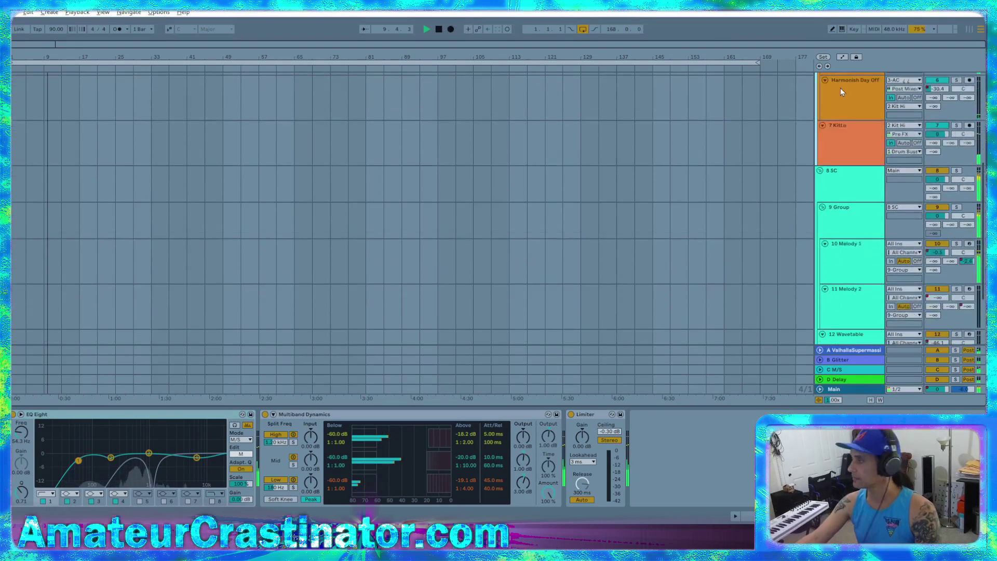
click(836, 156)
scroll(837, 155, down, 3)
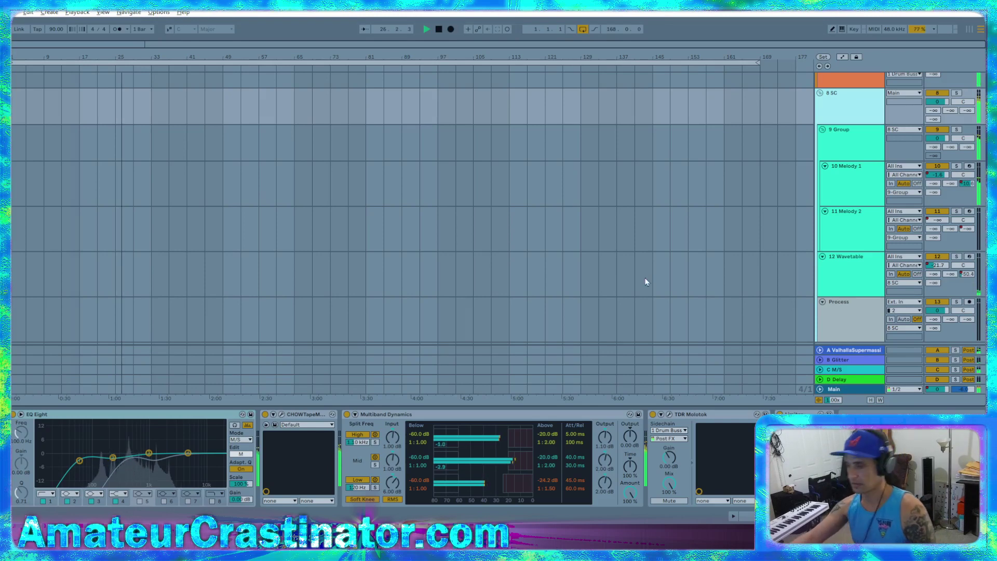
Compare the SC group with CHOWTapeModel bypassed and active, and look through the plug-in's parameters
click(265, 414)
click(265, 414)
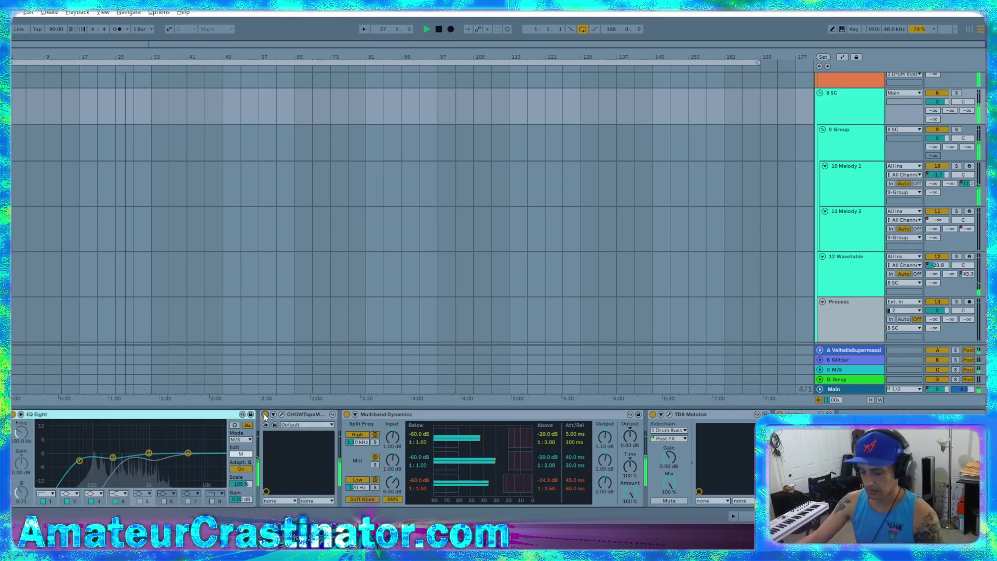
click(273, 415)
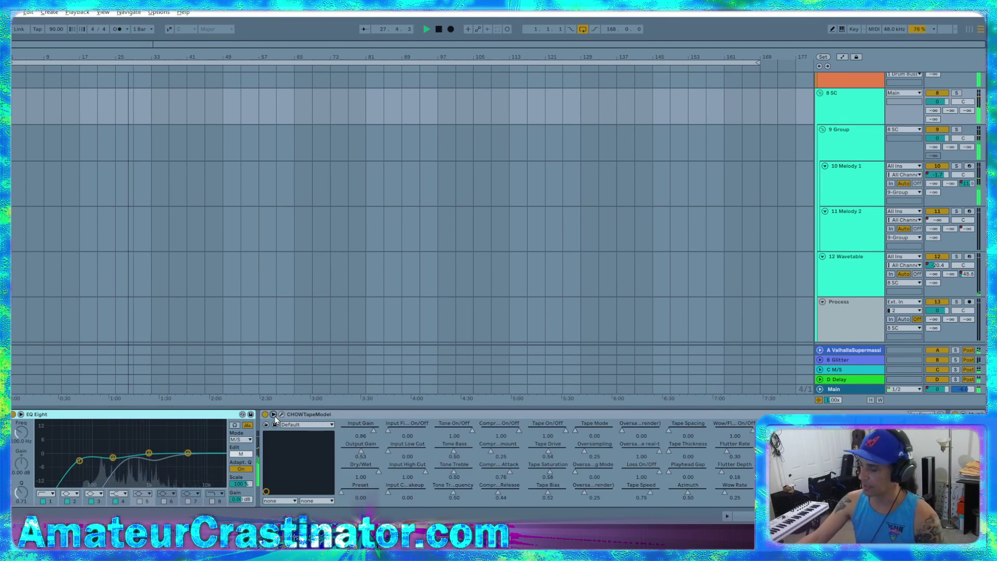
click(273, 415)
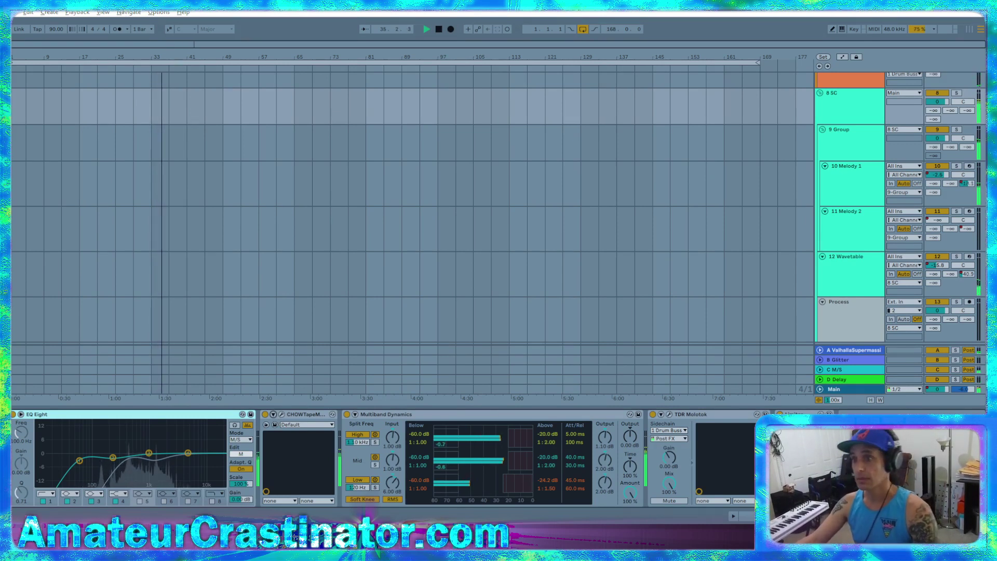
Bypass and re-enable Multiband Dynamics on the SC group to compare the sound
click(822, 103)
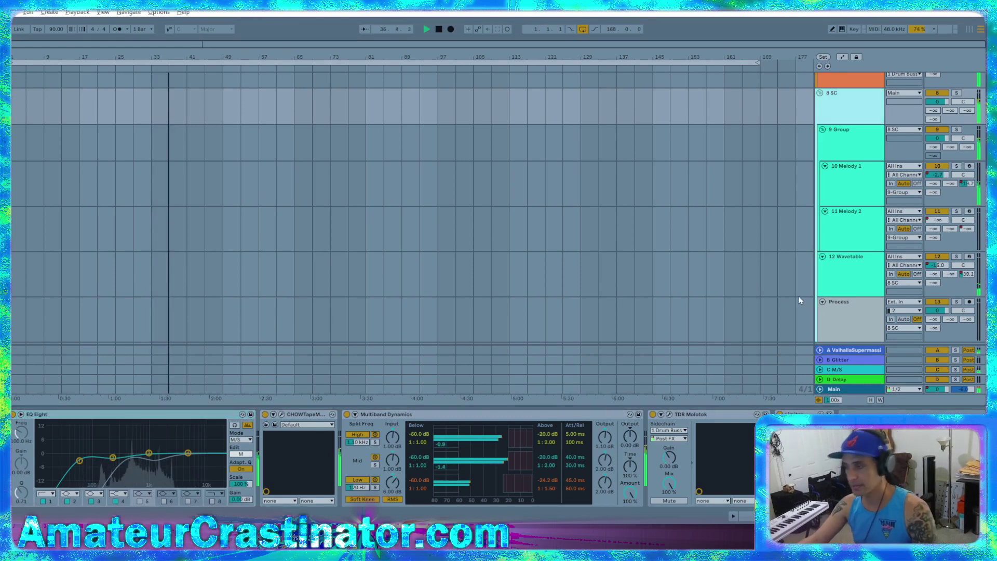
click(351, 416)
click(346, 415)
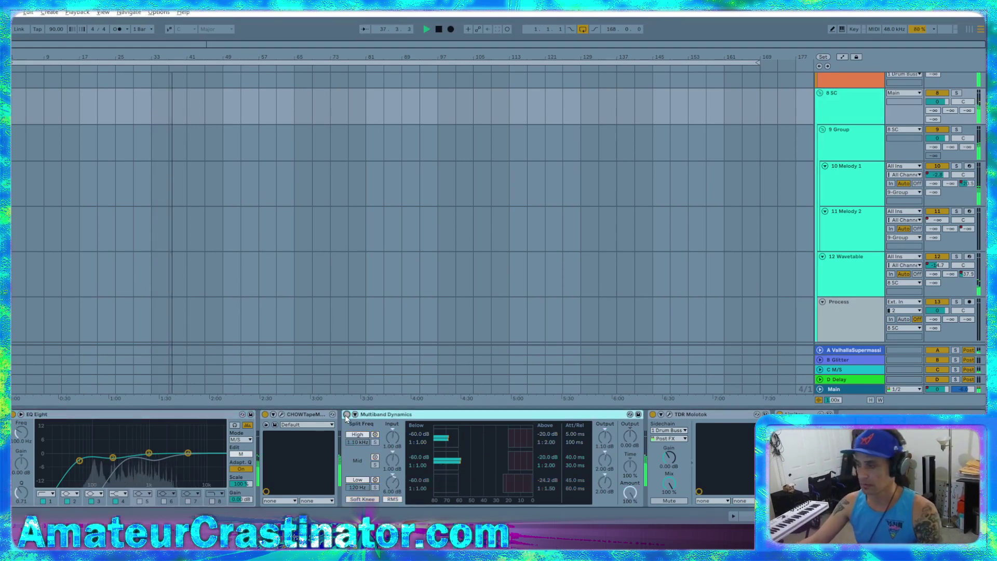
click(346, 415)
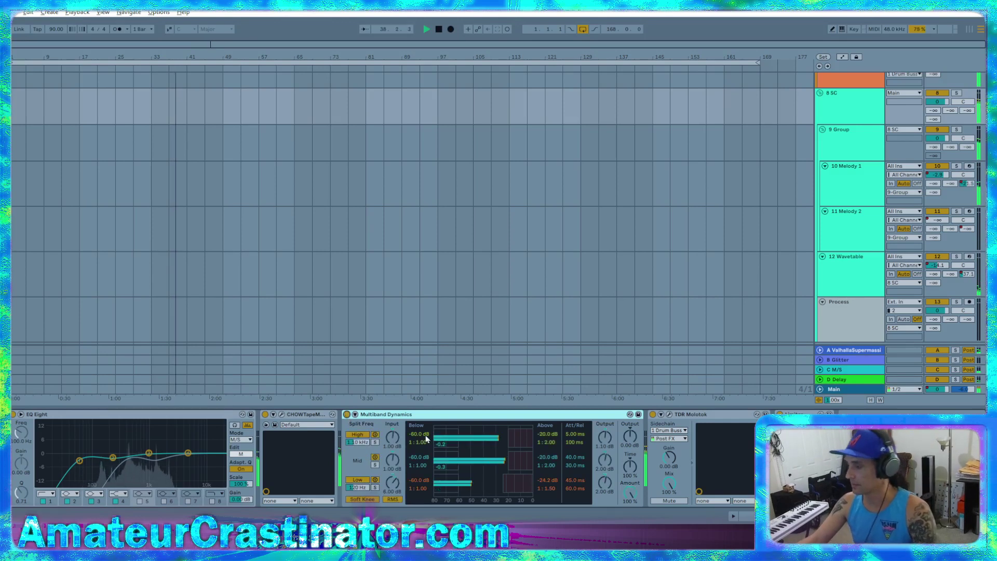
Audition the high band and the mid band of the SC group's Multiband Dynamics in solo, one after the other
click(375, 442)
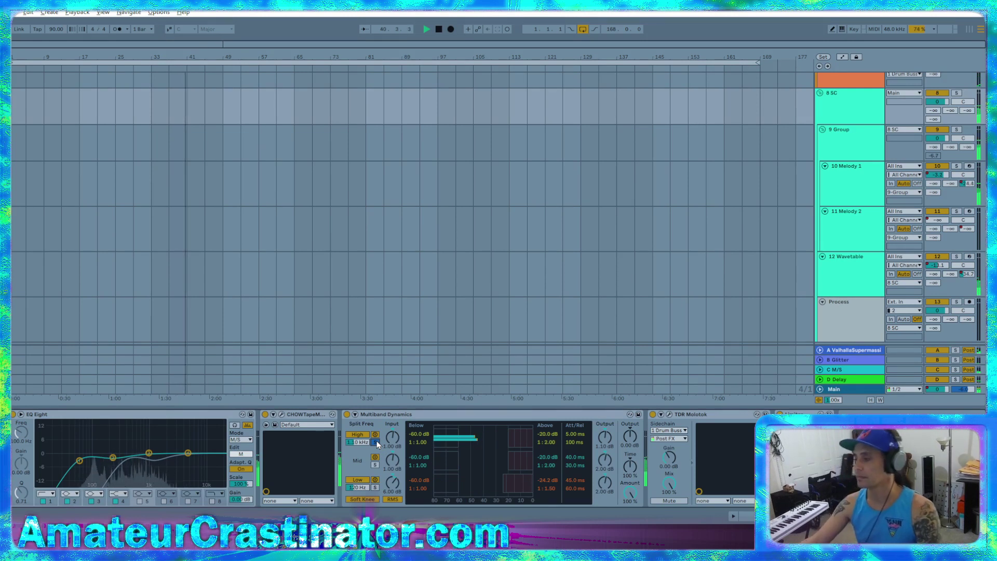
click(375, 441)
click(377, 465)
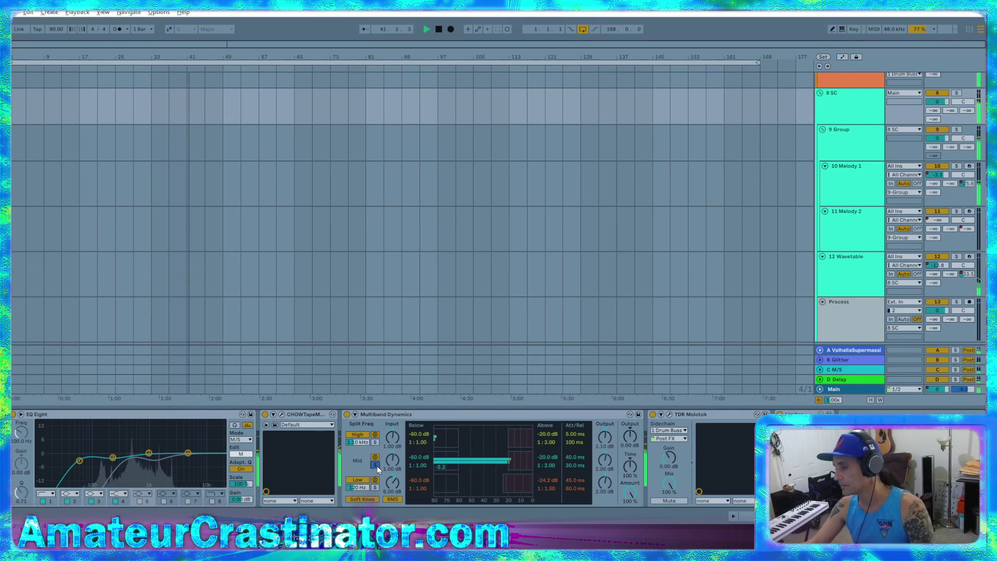
click(376, 465)
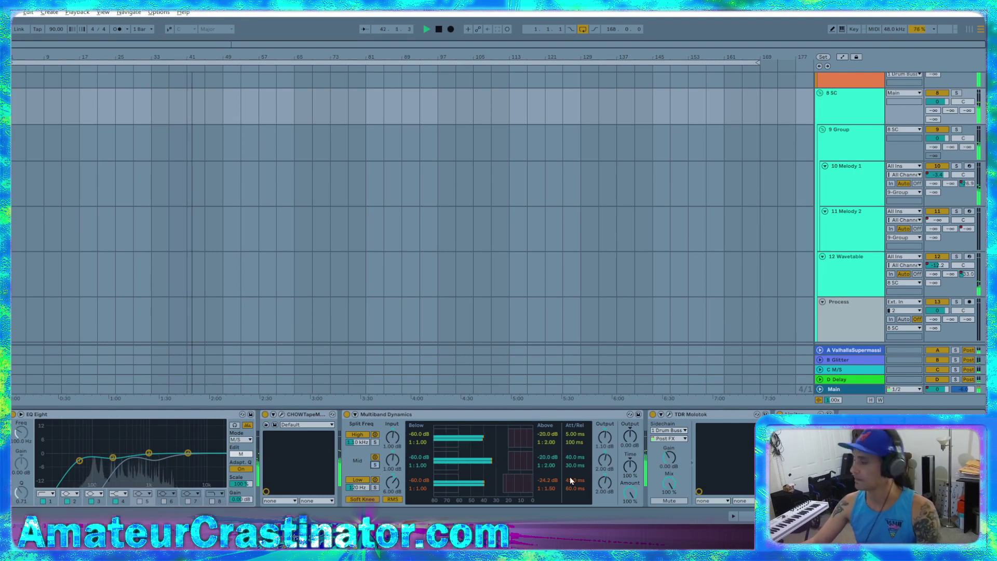
Set the mid band's Above threshold to -22.1 dB and its ratio to 1:2.40 in Multiband Dynamics
mouse_move(552, 467)
mouse_down()
mouse_move(552, 450)
mouse_move(546, 461)
mouse_up()
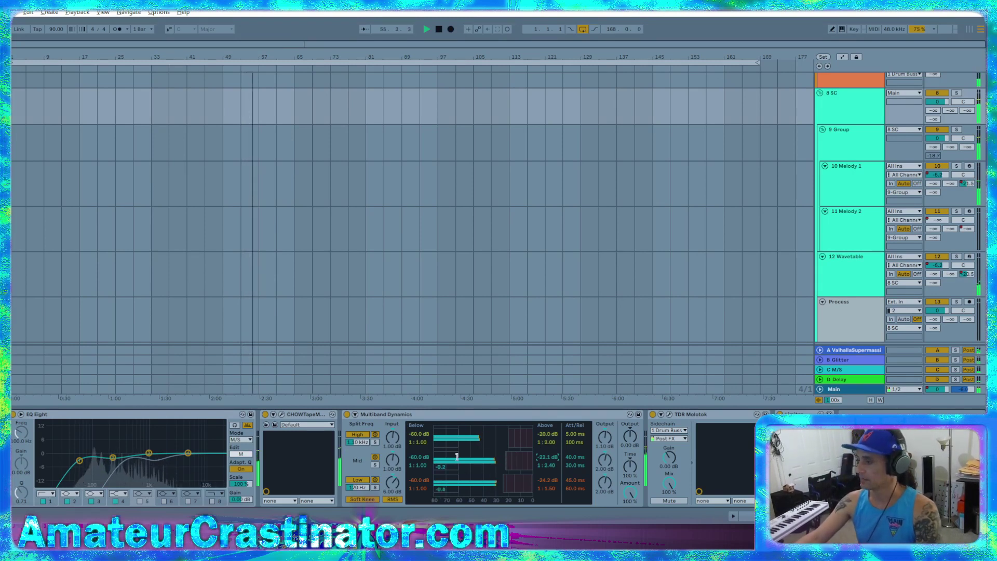
Try a Below threshold of -38.8 dB and a ratio of 1:1.77 on the mid band, and reset both to their defaults
drag(457, 456, 464, 456)
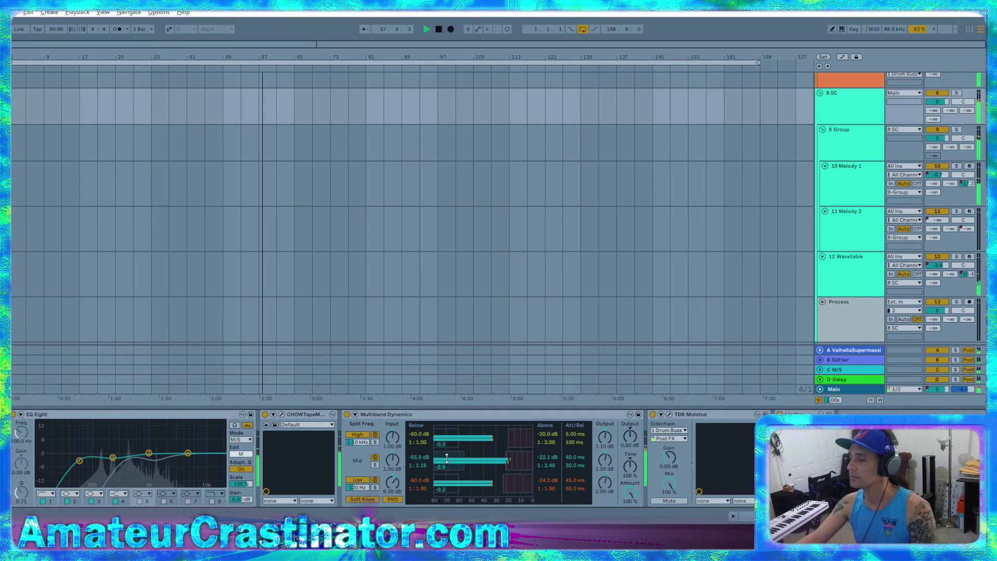
double_click(446, 458)
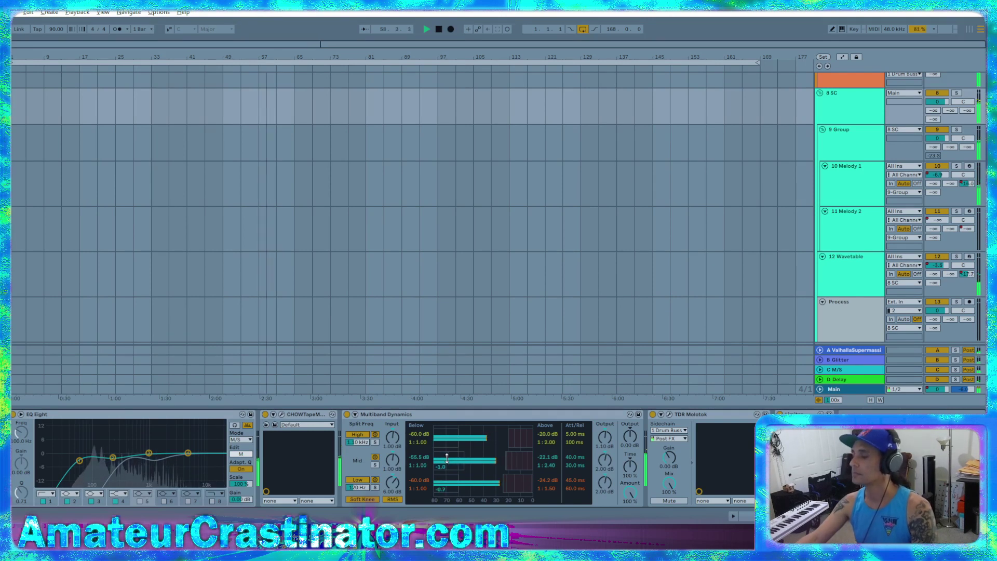
drag(447, 458, 483, 460)
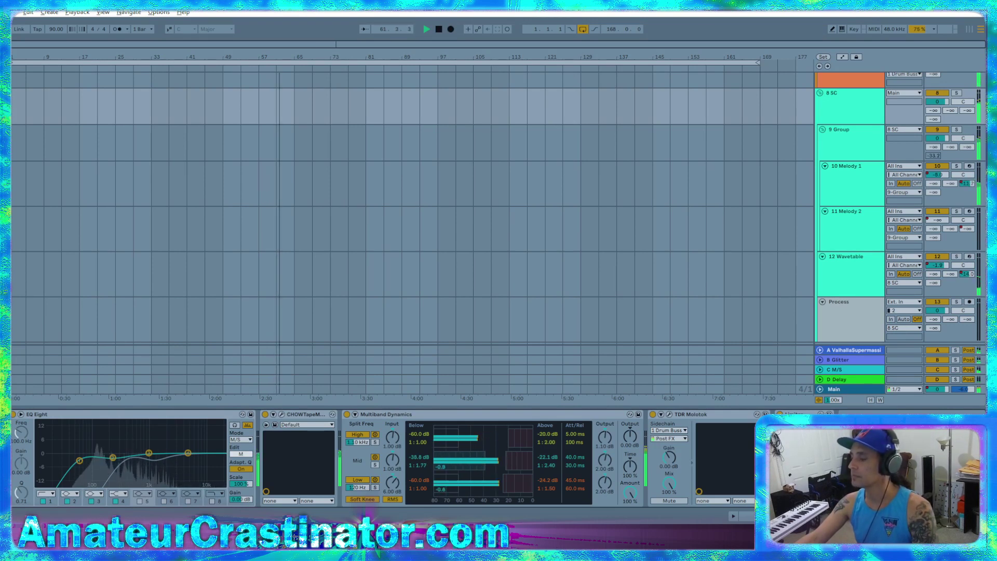
drag(485, 460, 423, 484)
click(424, 466)
double_click(422, 458)
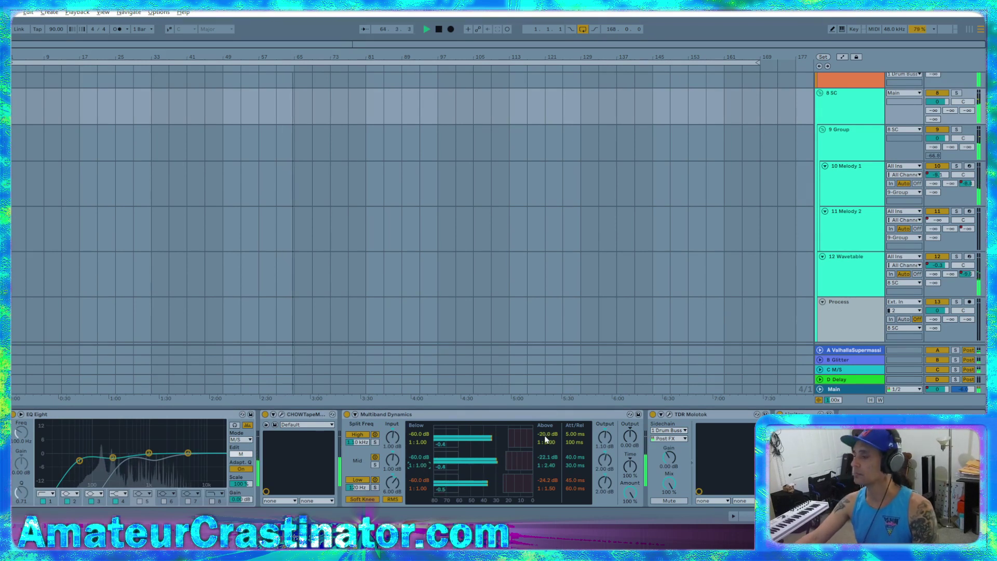
Set the high band's Above threshold to -28.8 dB, ratio to 1:2.92 and output gain to about 2 dB, and compare with Multiband Dynamics bypassed
drag(391, 439, 392, 428)
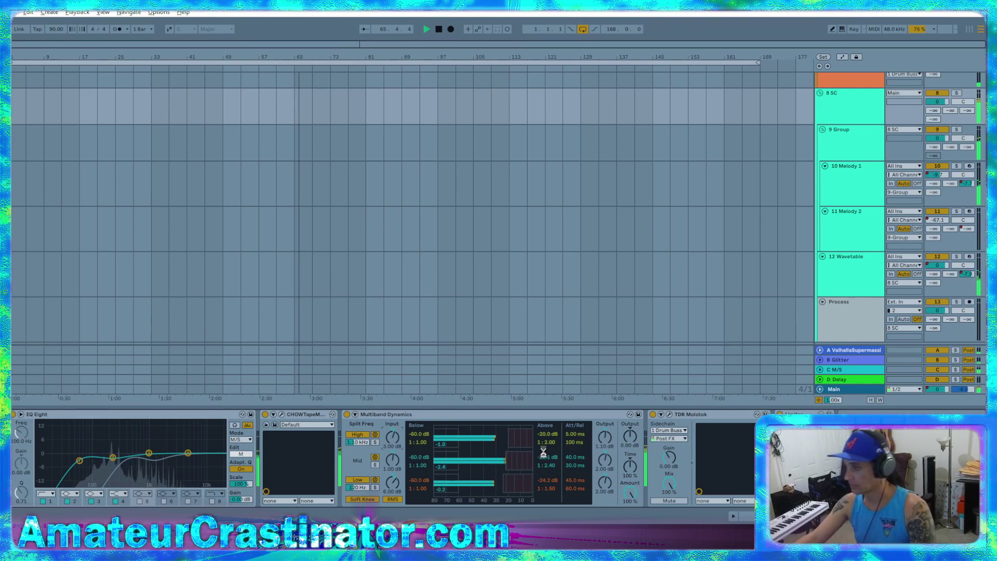
drag(549, 448, 548, 430)
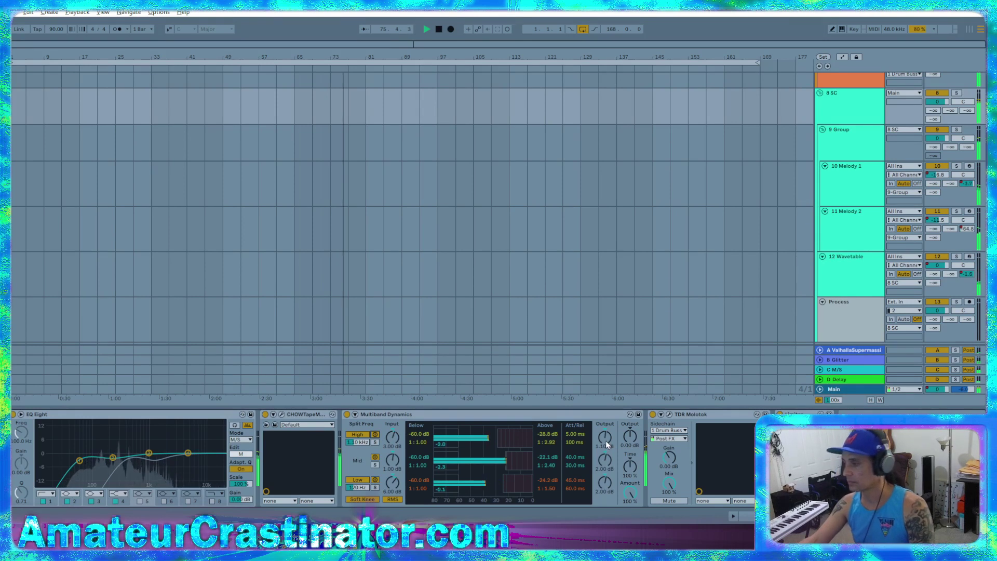
drag(606, 447, 606, 436)
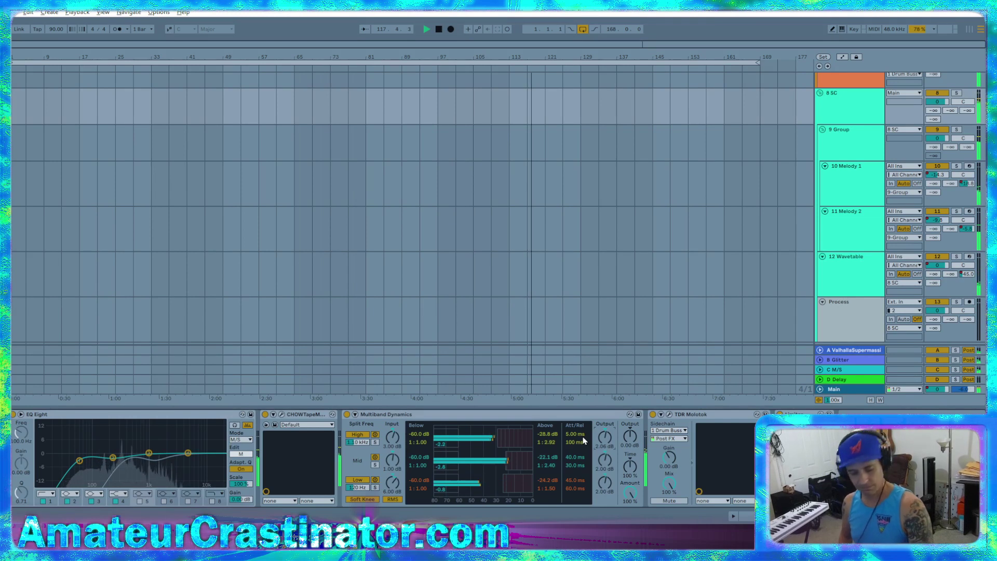
click(346, 414)
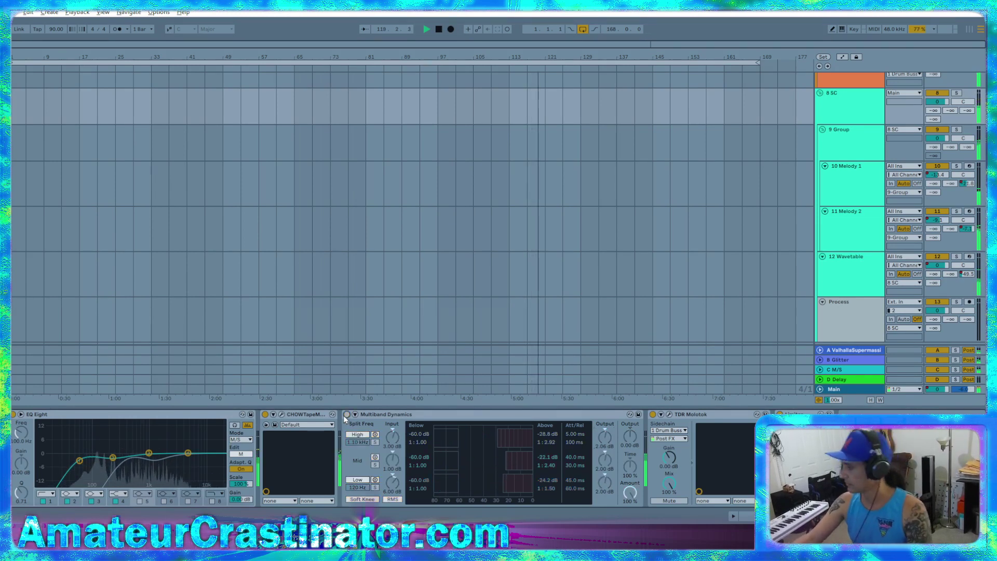
click(346, 415)
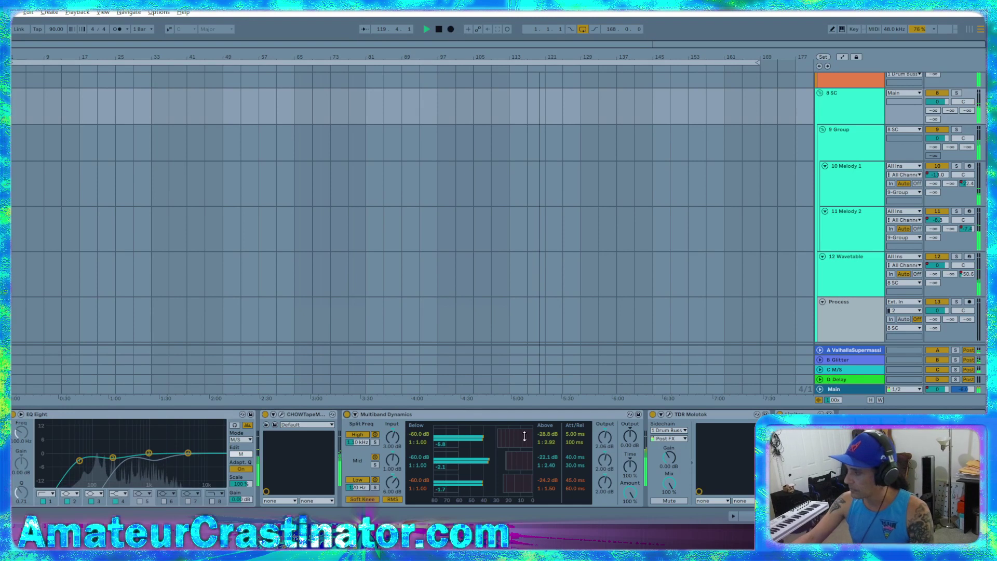
Set the SC group's Multiband Dynamics overall output to 1.64 dB and the low band's Above ratio to 1:2.01
click(631, 436)
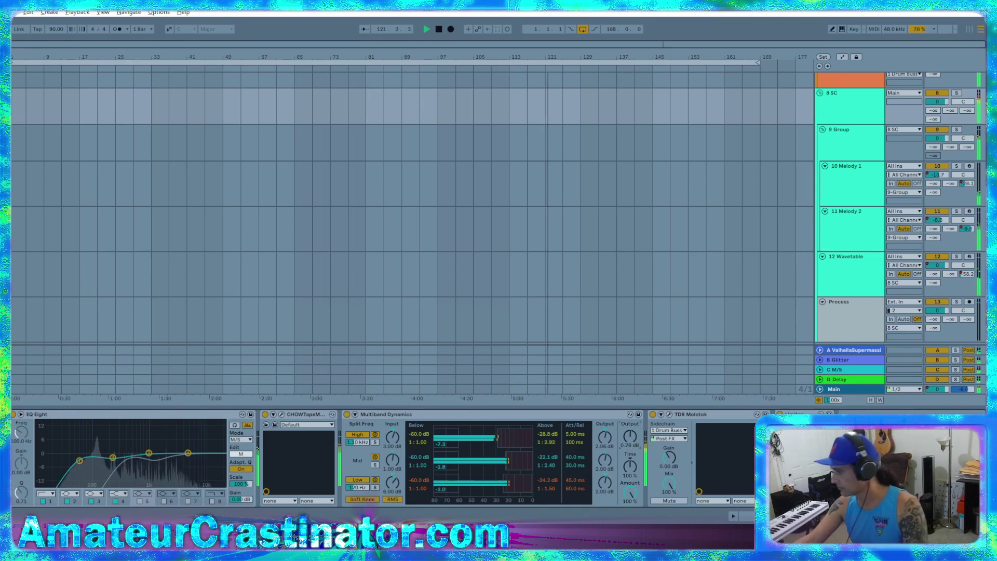
drag(630, 436, 630, 434)
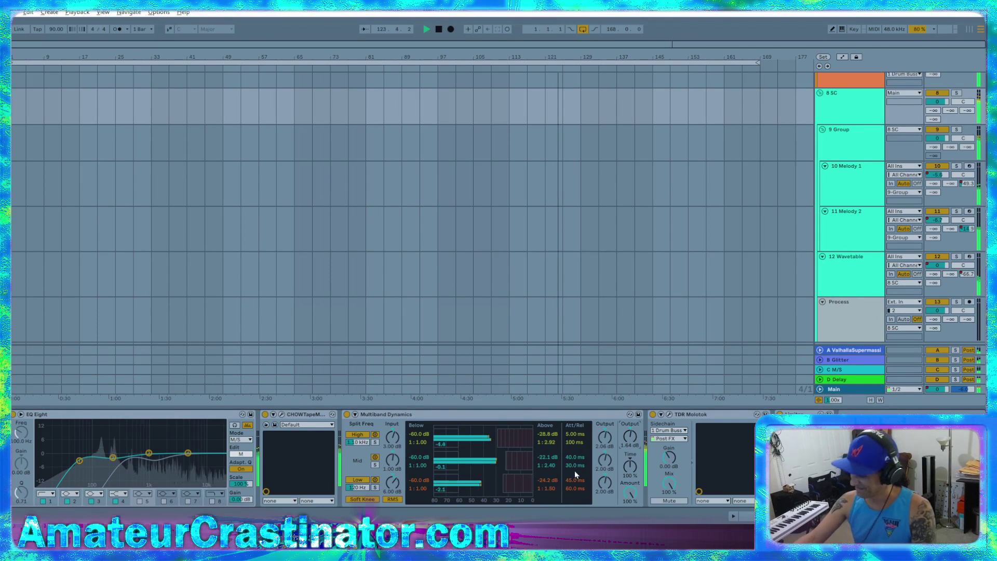
click(551, 487)
drag(547, 488, 549, 485)
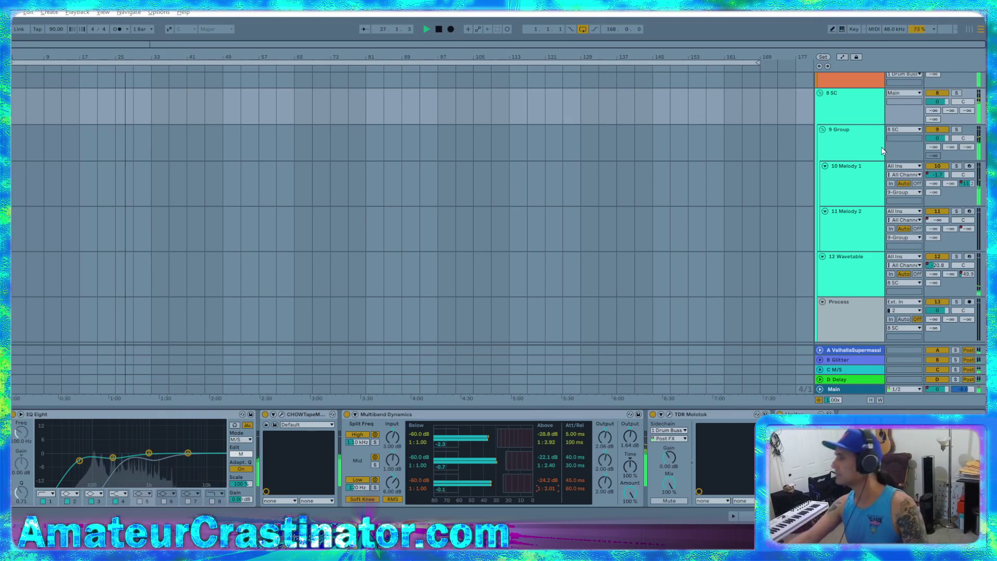
Open the TDR Molotok compressor on the SC group to check its settings, and close it again
click(838, 133)
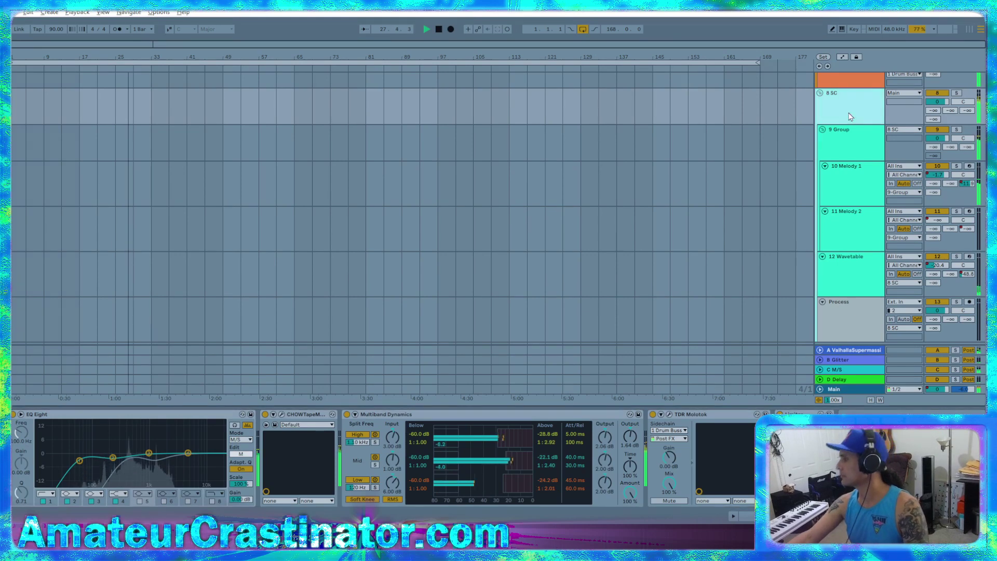
click(668, 414)
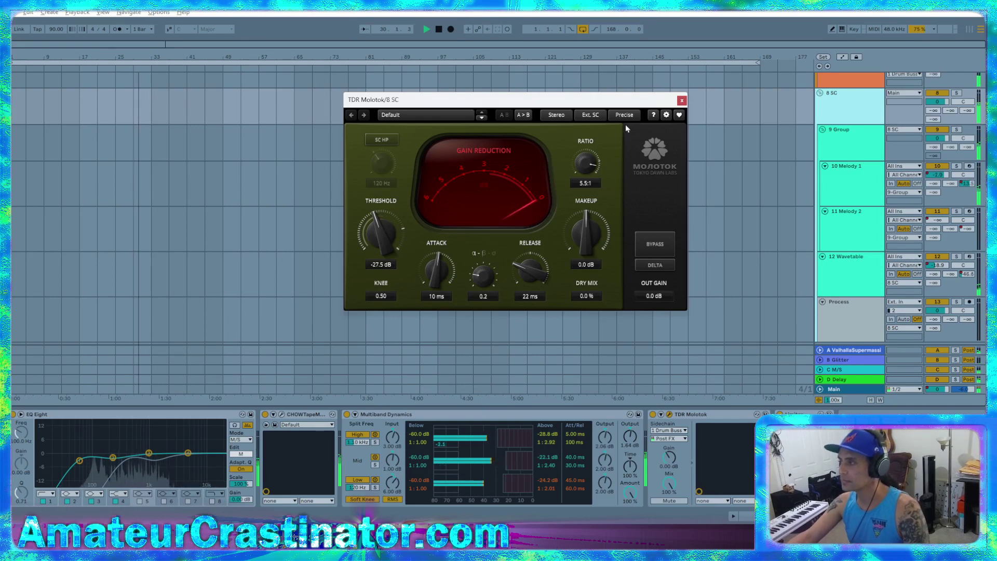
click(681, 100)
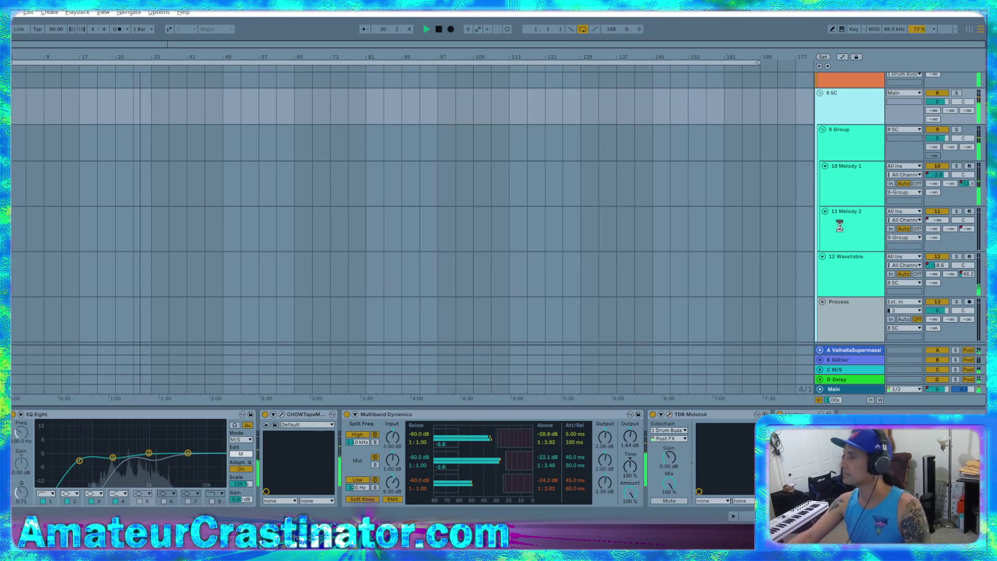
Select the Drum Buss group and try an output gain of 2.74 dB on its Multiband Dynamics low band
scroll(836, 249, up, 5)
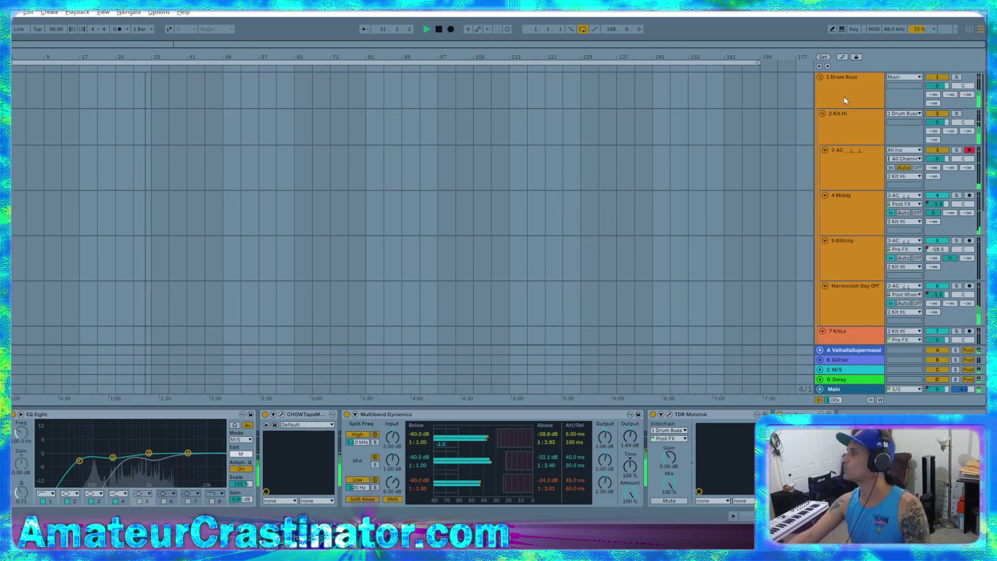
click(844, 100)
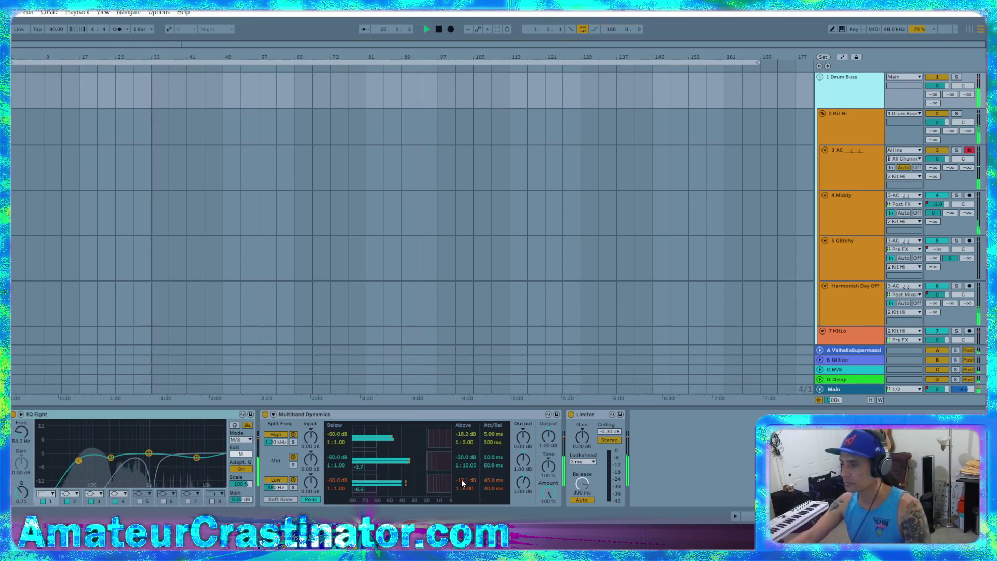
drag(523, 482, 523, 486)
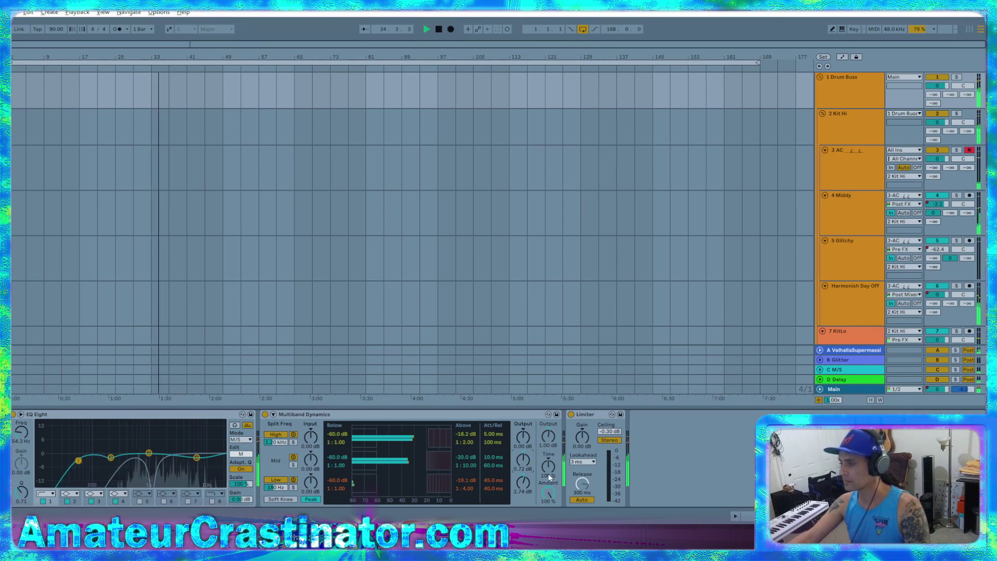
text(1)
key(Return)
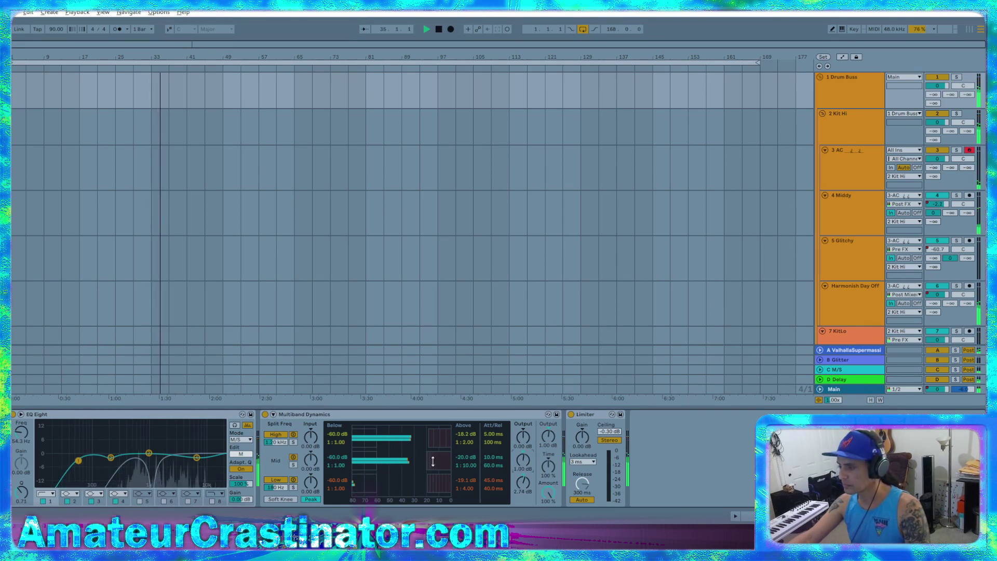
Audition the Drum Buss group's mid band in solo, and reset the low band's output gain to 0 dB
click(294, 465)
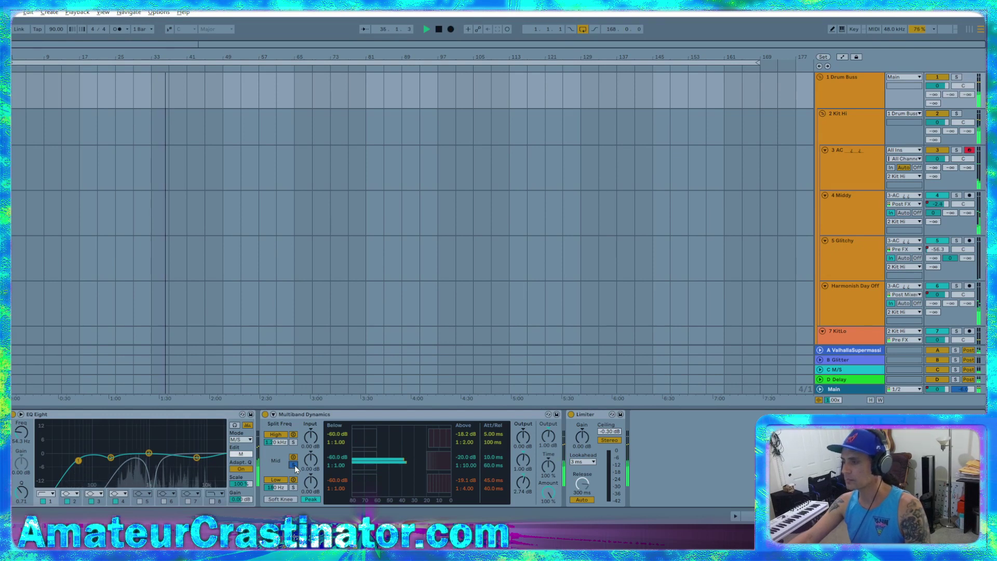
click(293, 464)
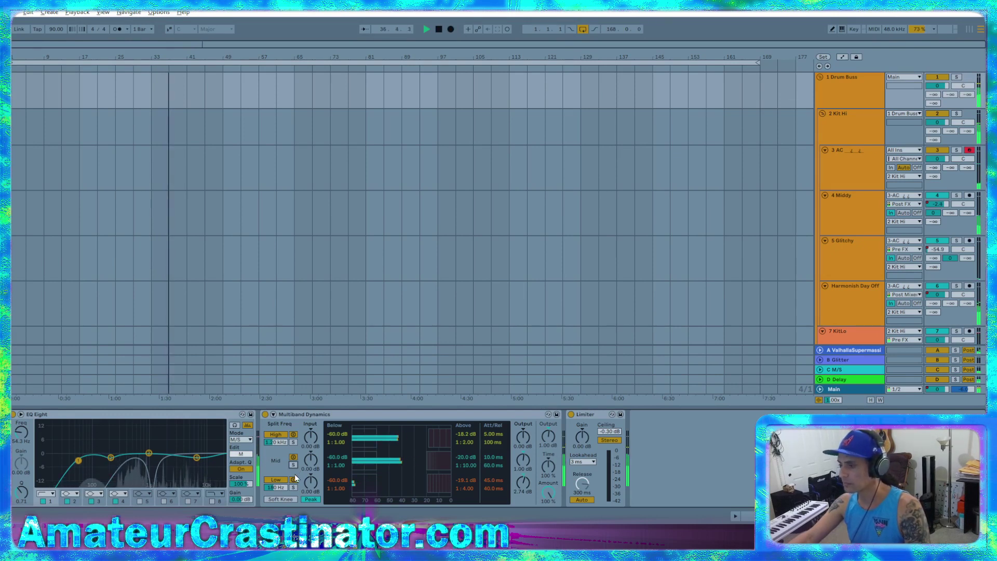
double_click(521, 483)
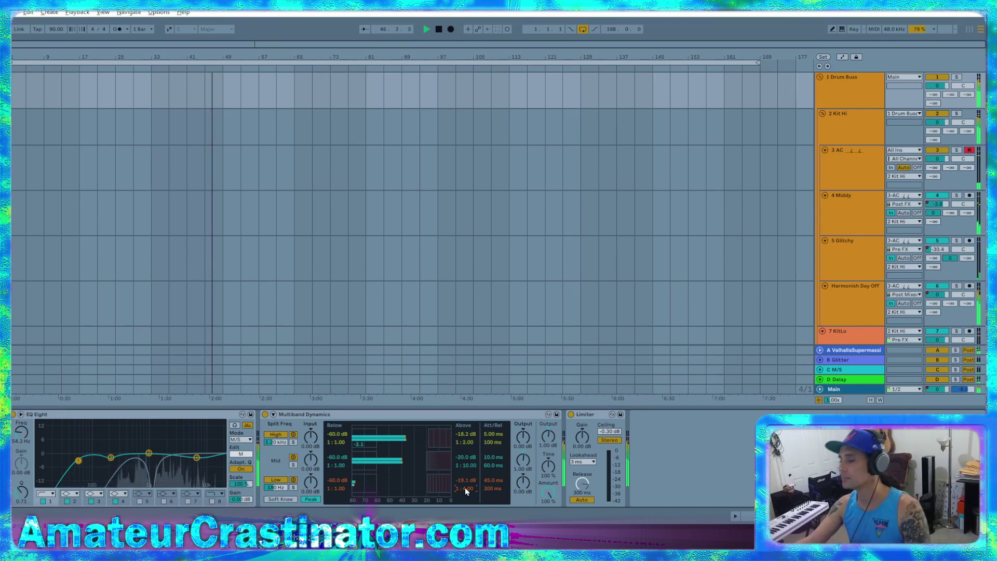
Set the low band's Above threshold to -22.9 dB, ratio to 1:0.76 and release to 710 ms, and compare with the band bypassed
drag(465, 487, 465, 516)
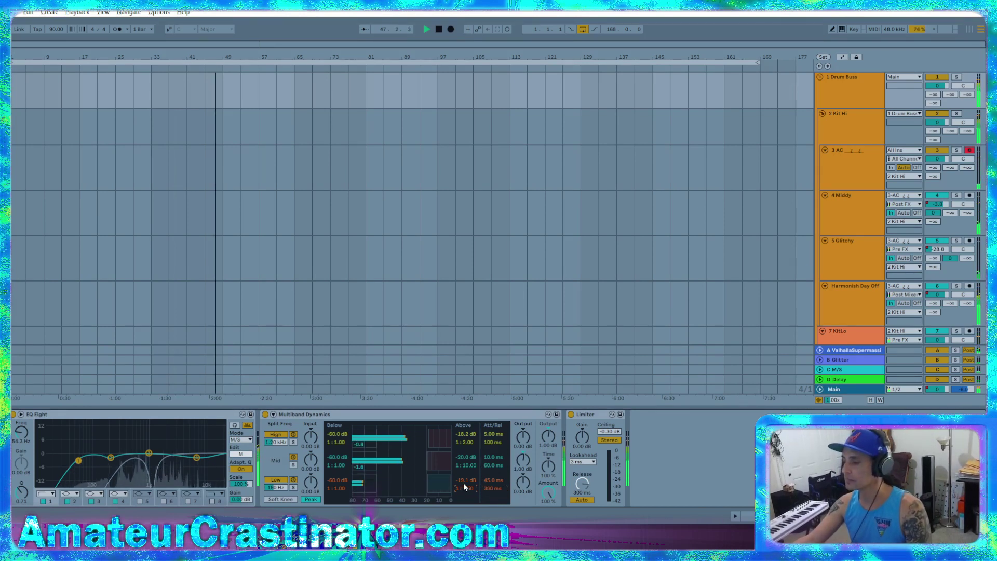
click(465, 480)
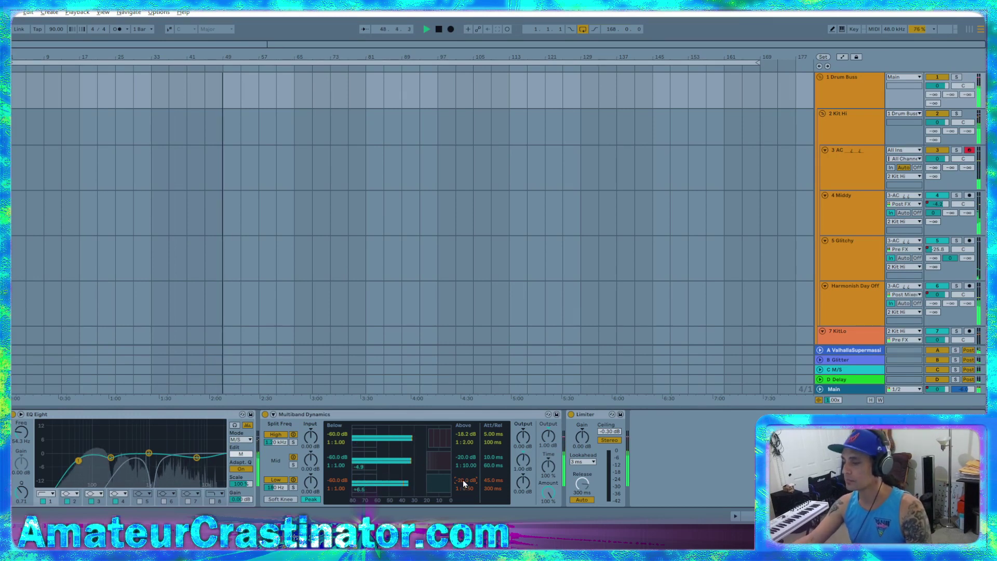
drag(463, 488, 463, 479)
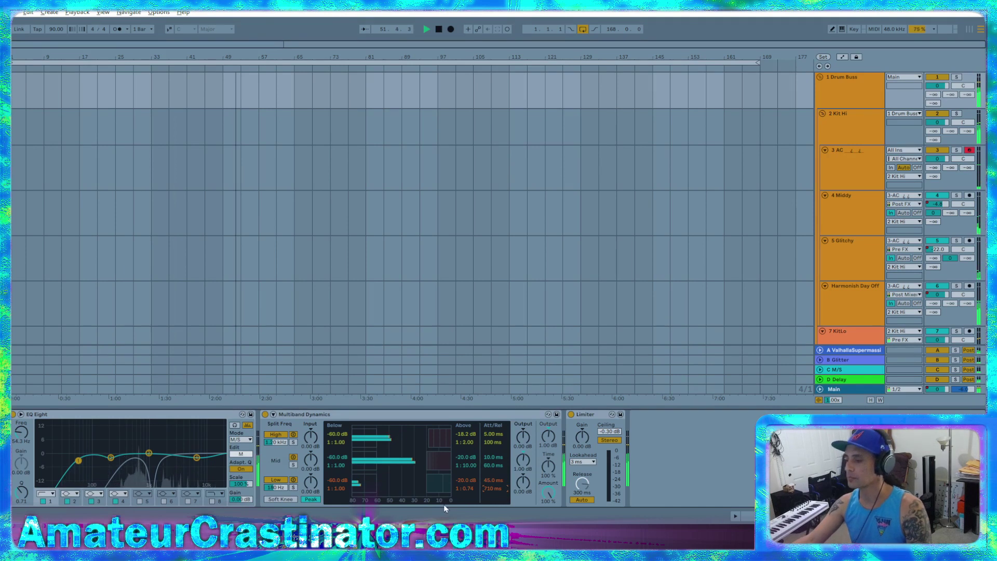
drag(464, 480, 464, 498)
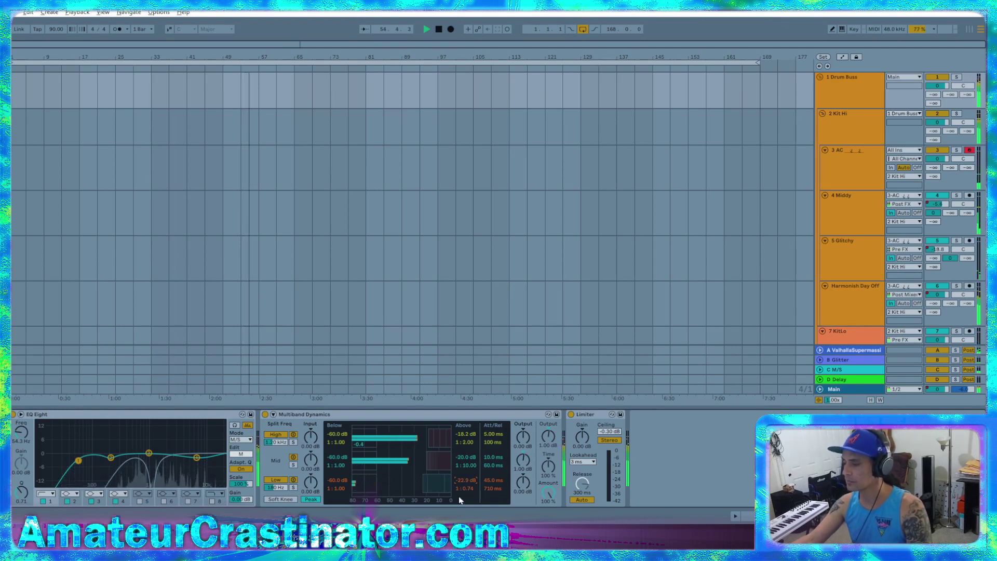
drag(464, 486, 464, 484)
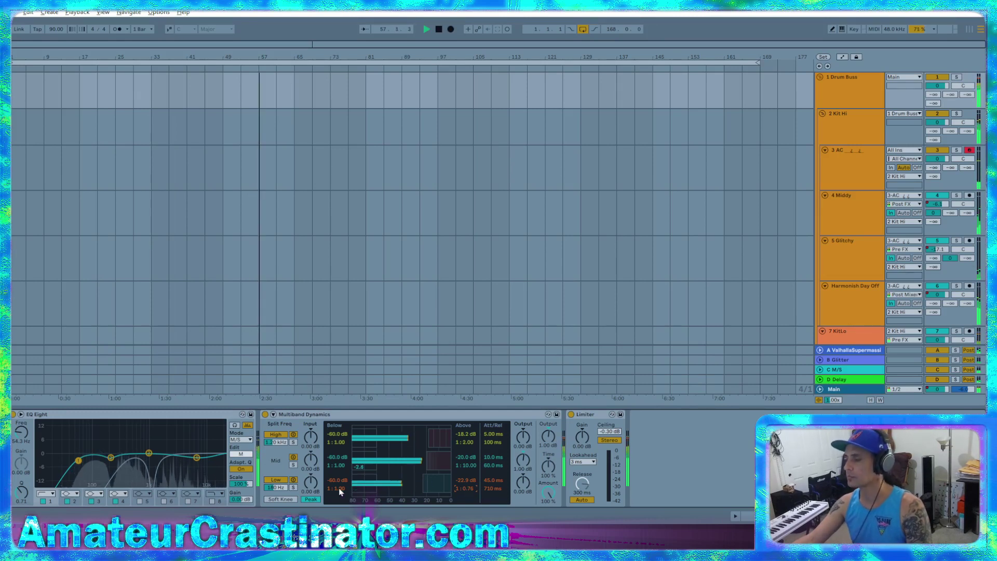
click(294, 479)
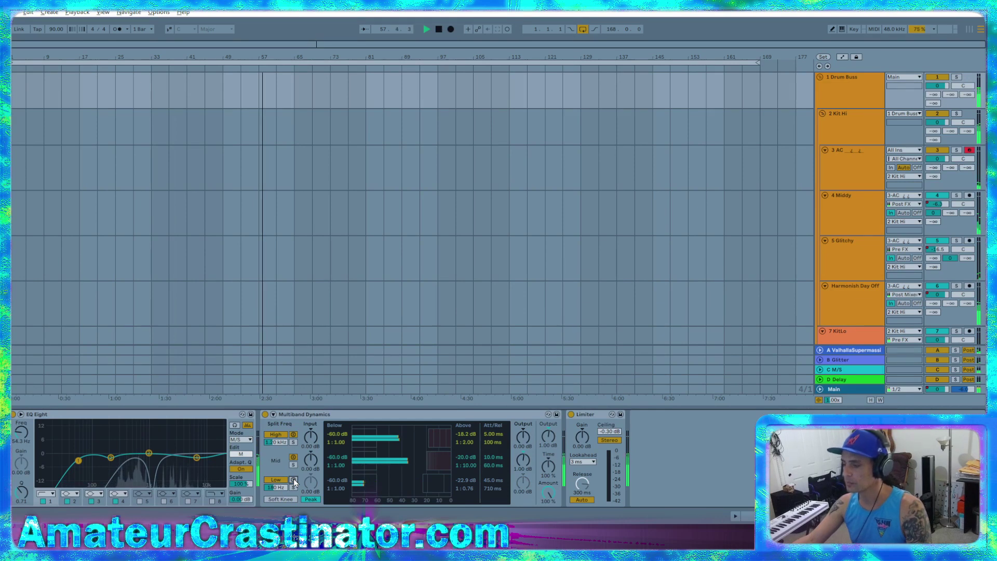
click(294, 480)
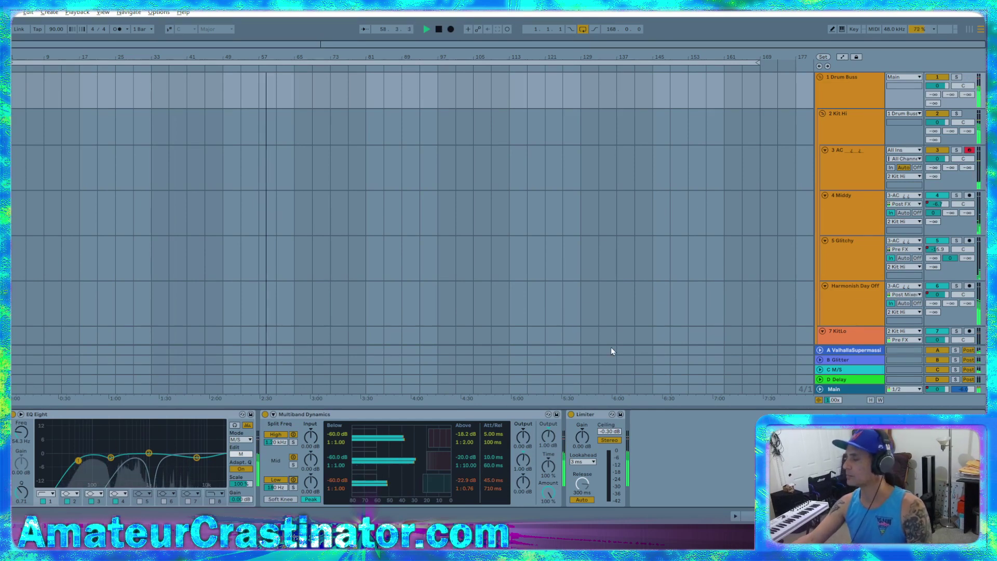
Delete the Limiter that follows the last EQ Eight in the KitLo track's device chain
scroll(839, 302, down, 3)
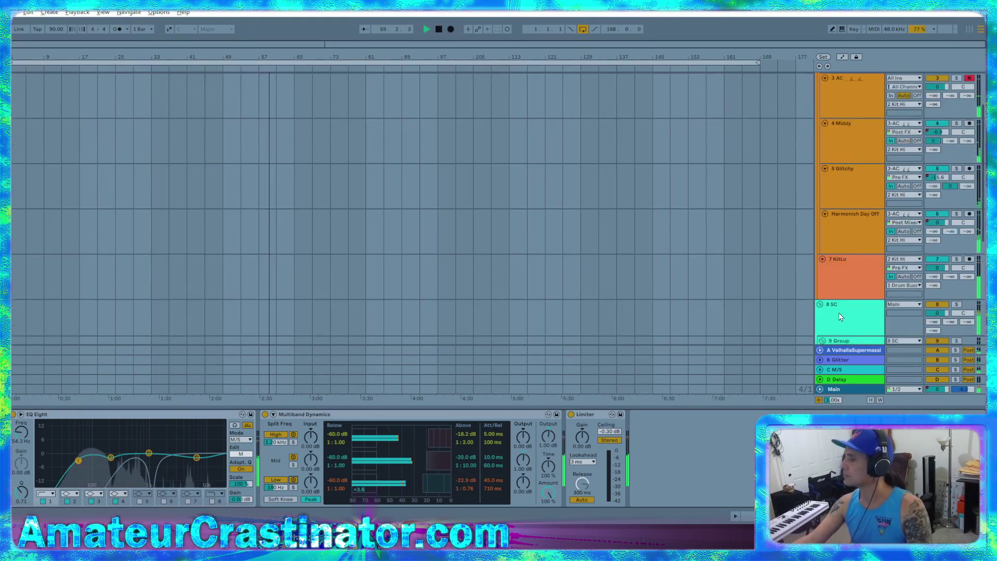
click(842, 290)
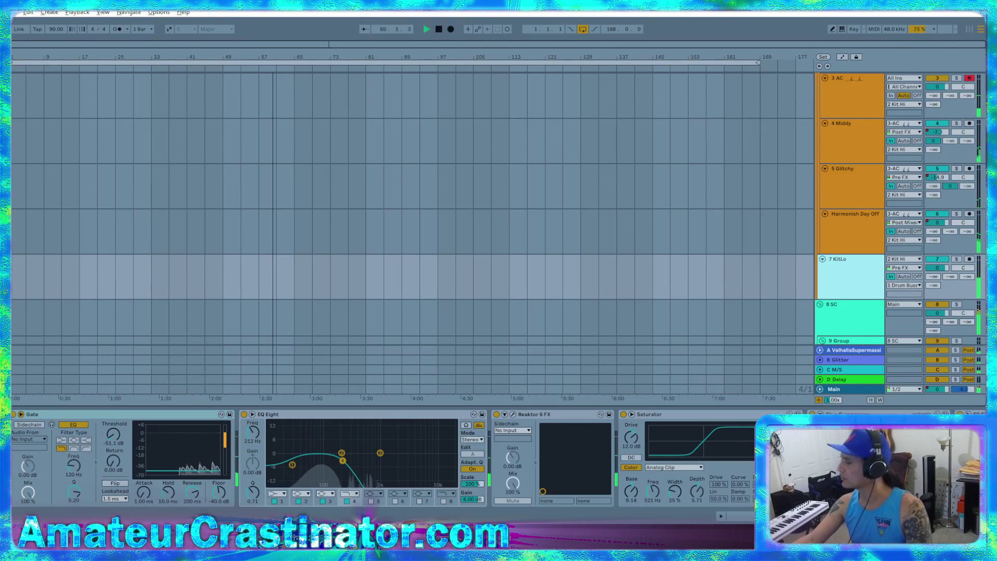
click(883, 516)
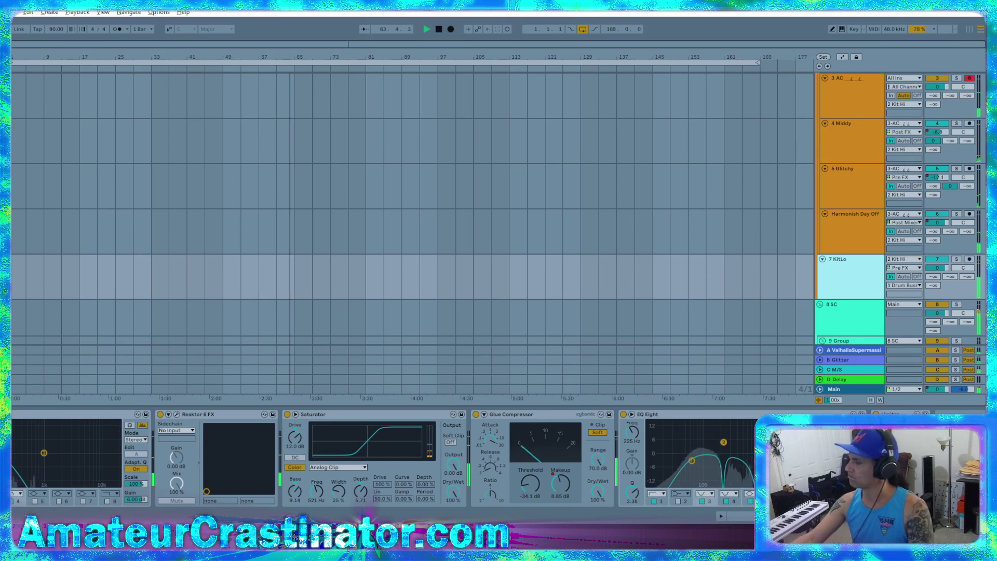
click(876, 414)
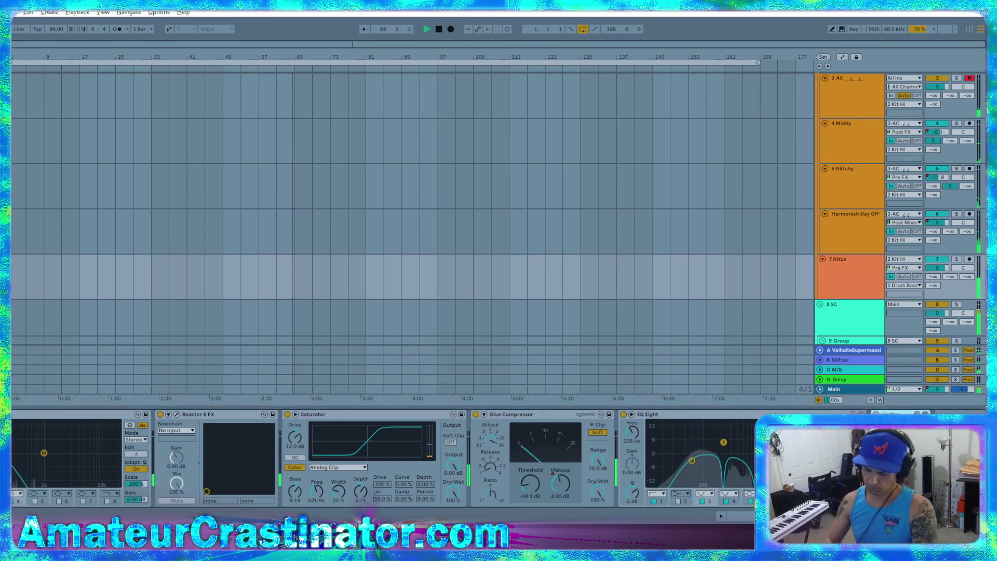
key(Delete)
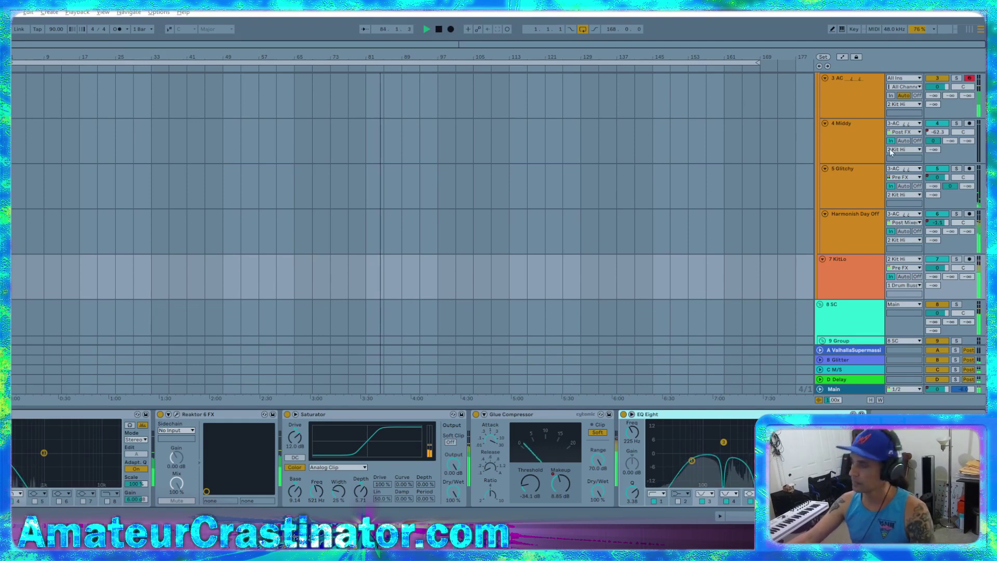
Look through the KitLo track's device chain and check the Reaktor 6 FX plug-in's controls
click(850, 283)
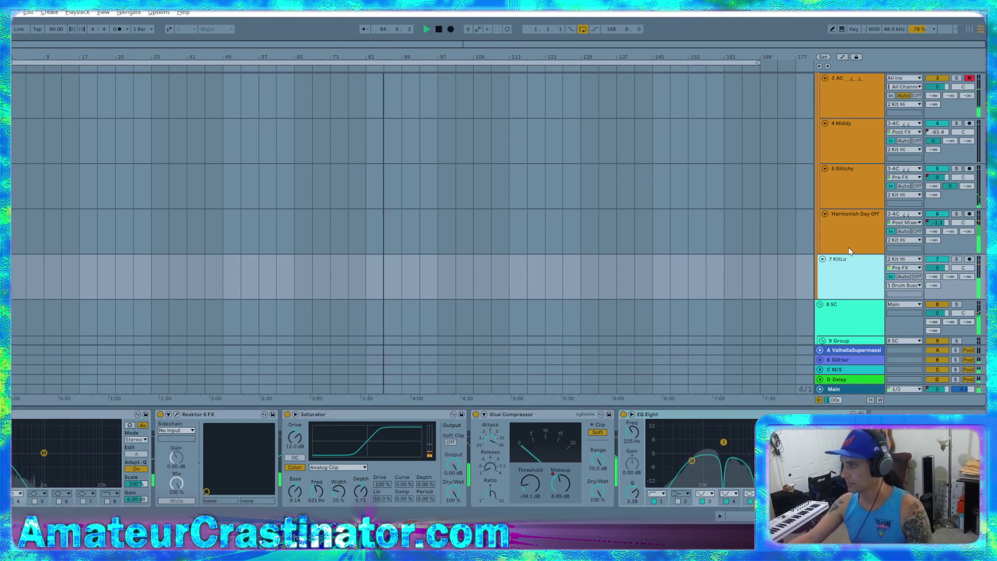
scroll(410, 465, left, 6)
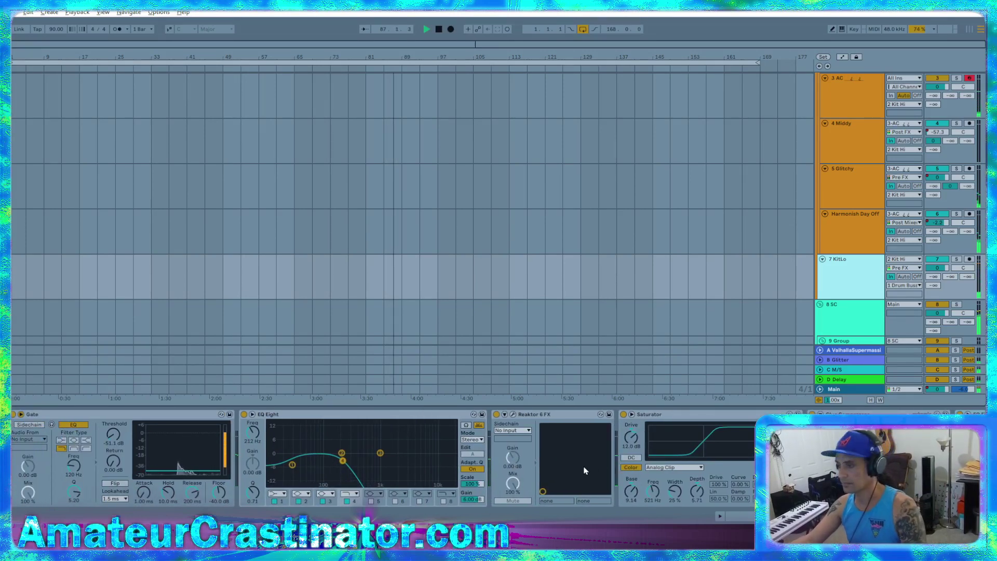
scroll(583, 470, right, 4)
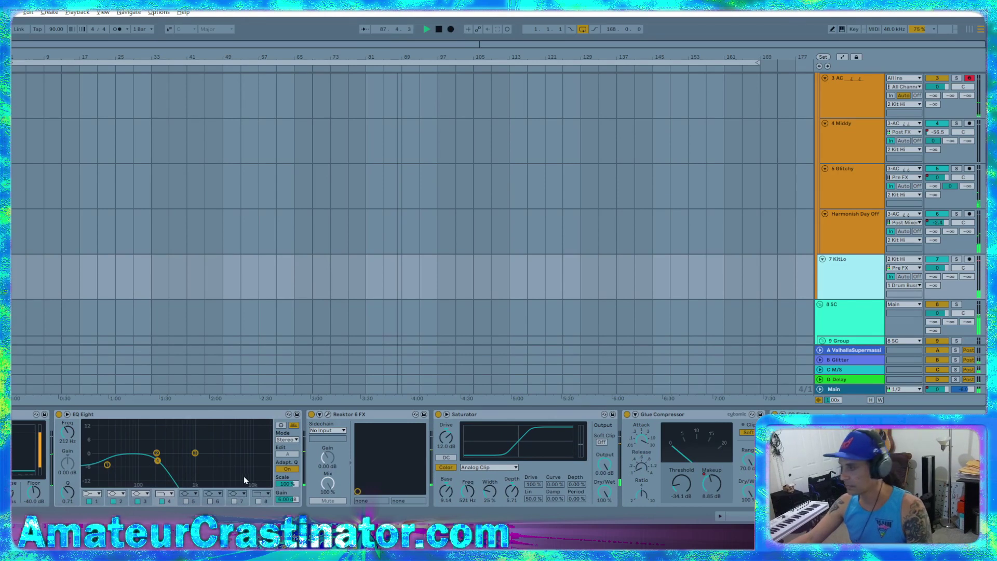
click(312, 415)
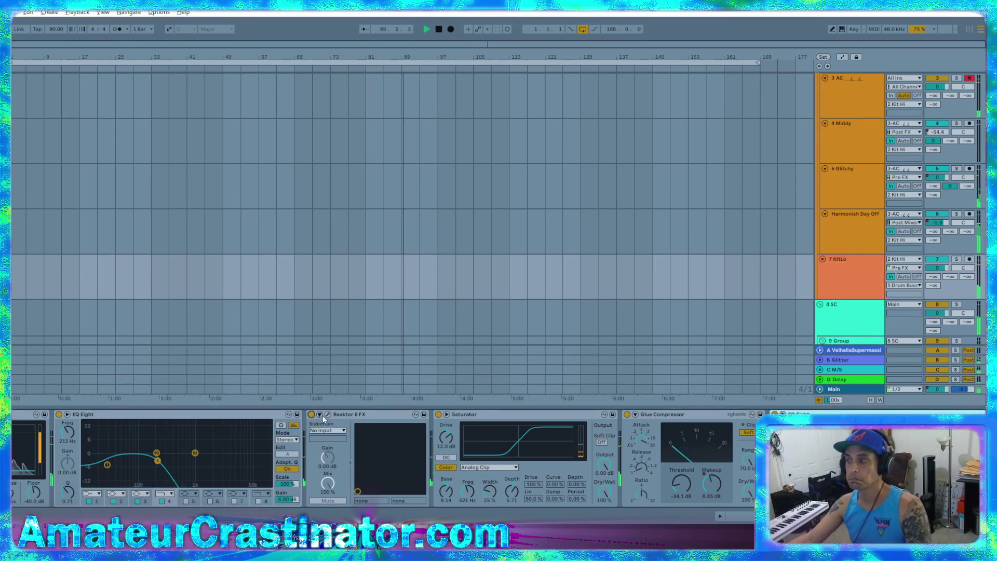
click(328, 414)
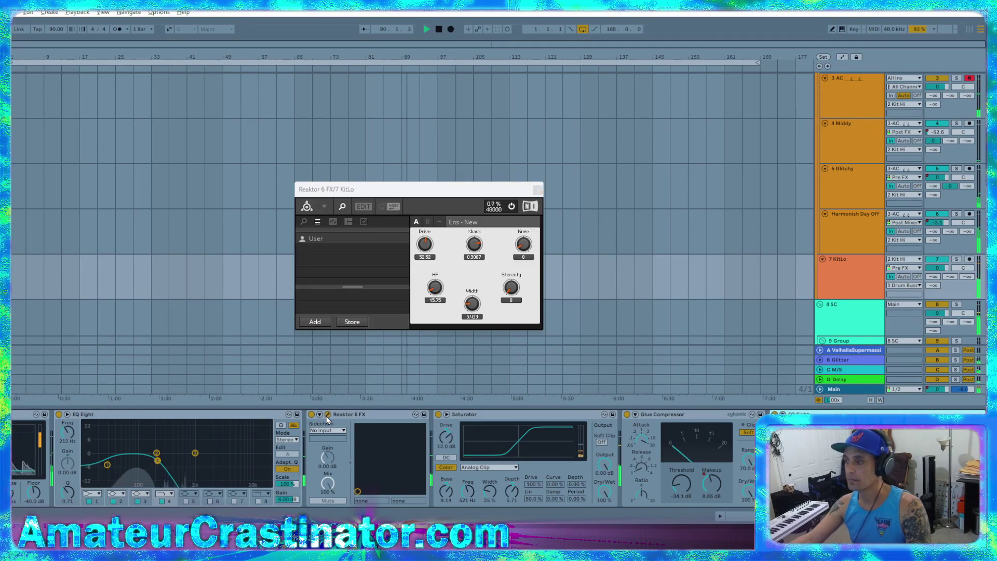
click(327, 415)
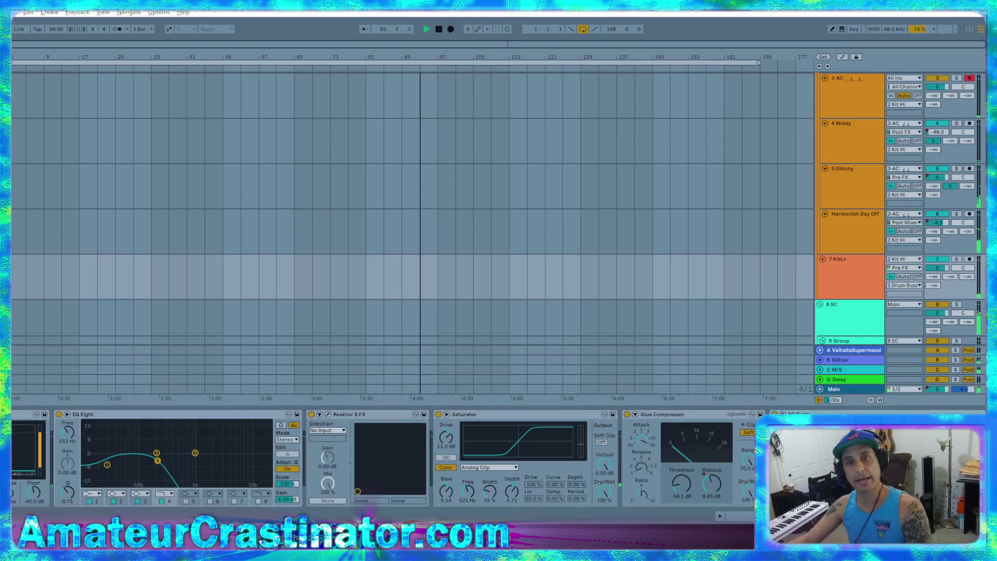
Insert a Drum Buss between EQ Eight and Reaktor 6 FX on KitLo, and expand that EQ Eight's spectrum display
drag(277, 438, 305, 439)
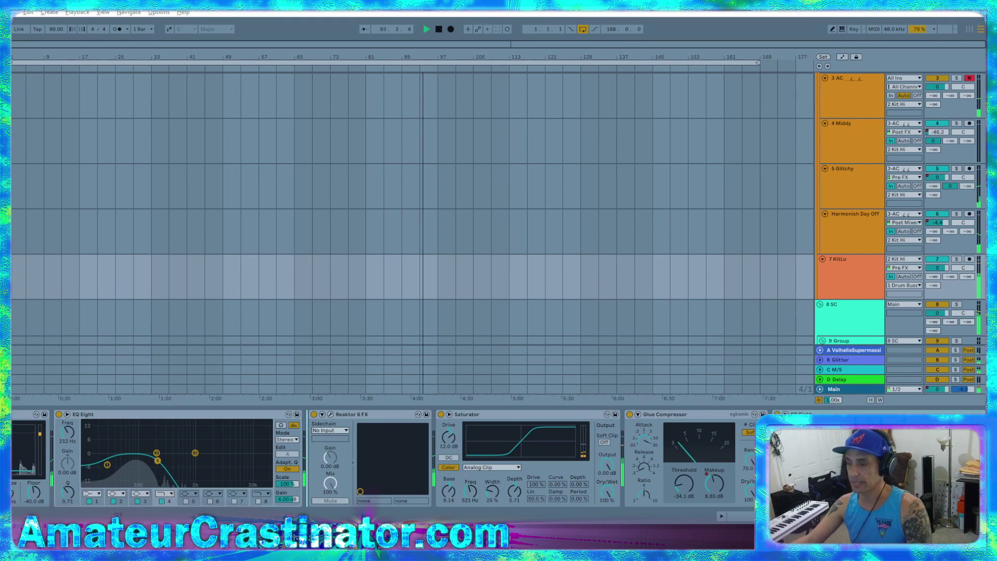
click(68, 414)
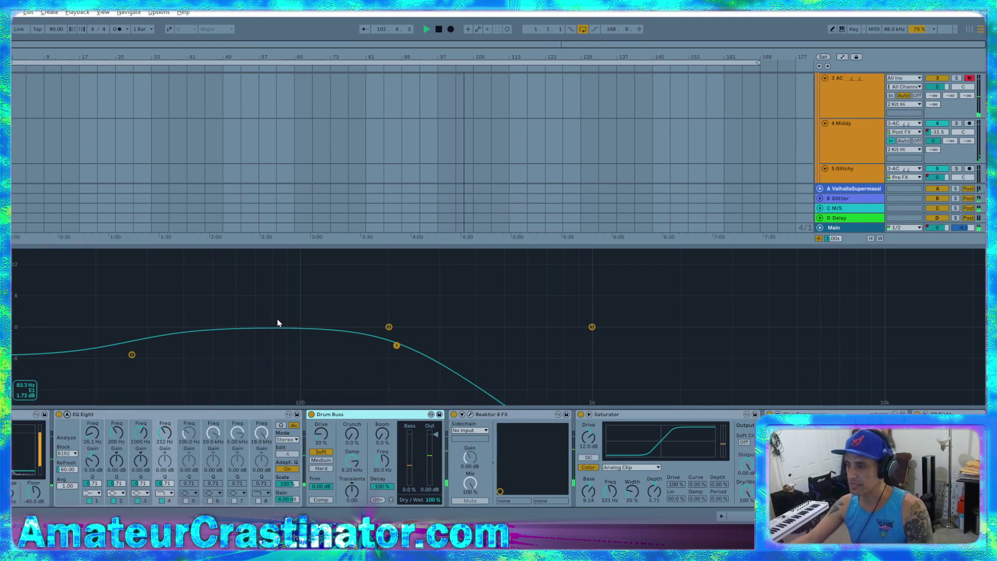
Set the new Drum Buss's Boom frequency to 80 Hz and raise its Boom amount to 75%
click(379, 472)
text(80)
key(Return)
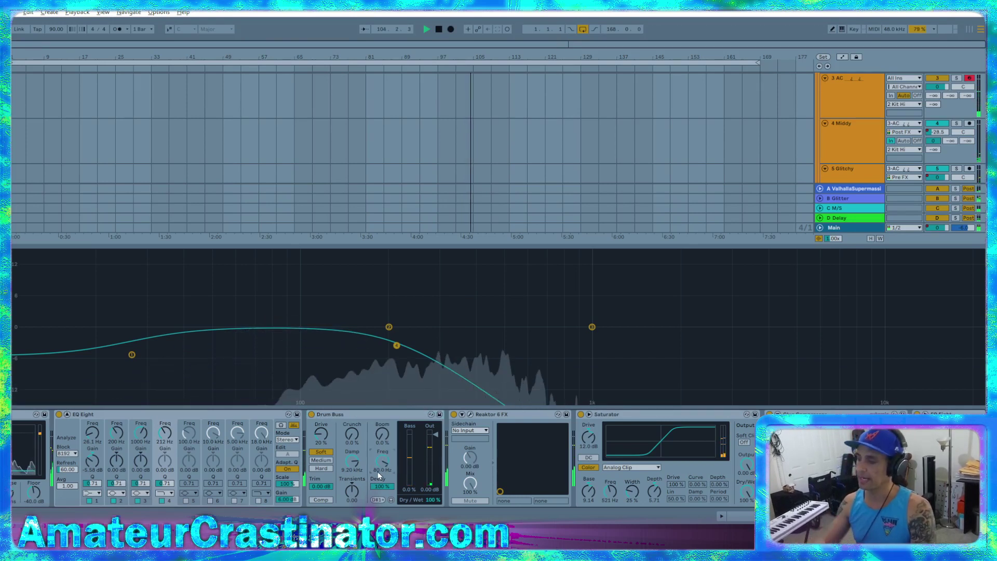
drag(381, 447, 382, 424)
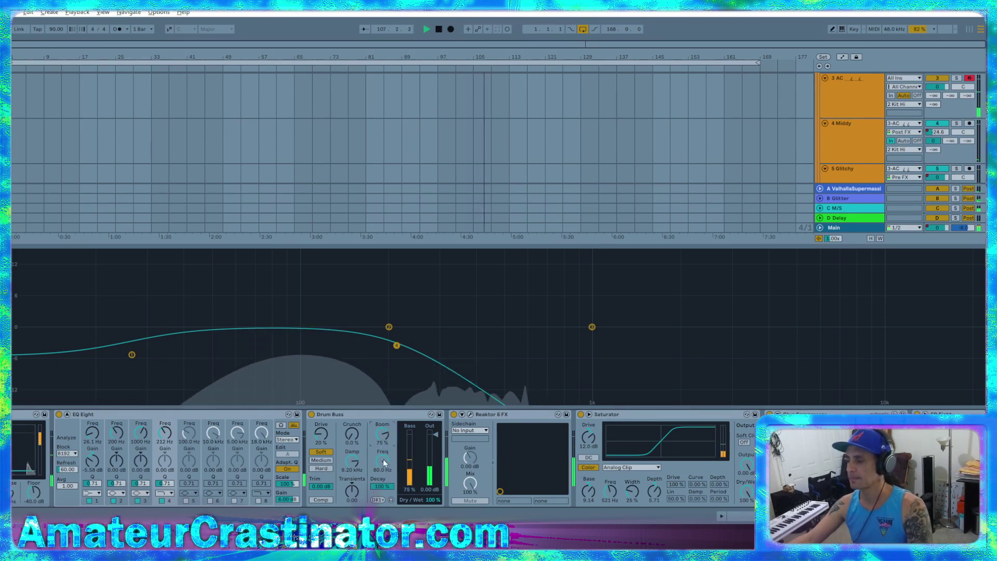
Set the KitLo Drum Buss's Boom frequency to 70.4 Hz, Transients to 0.28, Crunch to 12% and Damp to 2.35 kHz
drag(382, 461, 382, 469)
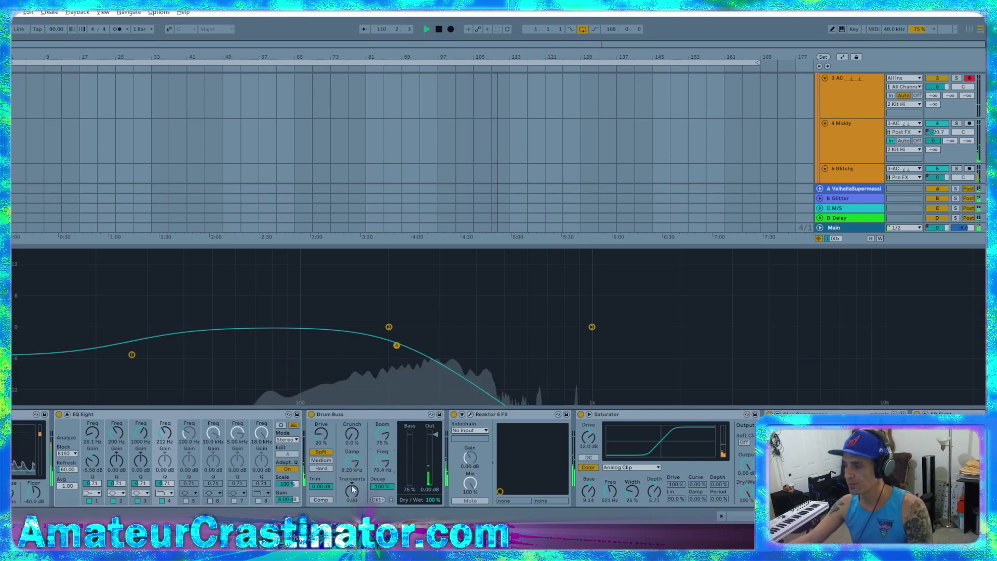
drag(354, 489, 355, 474)
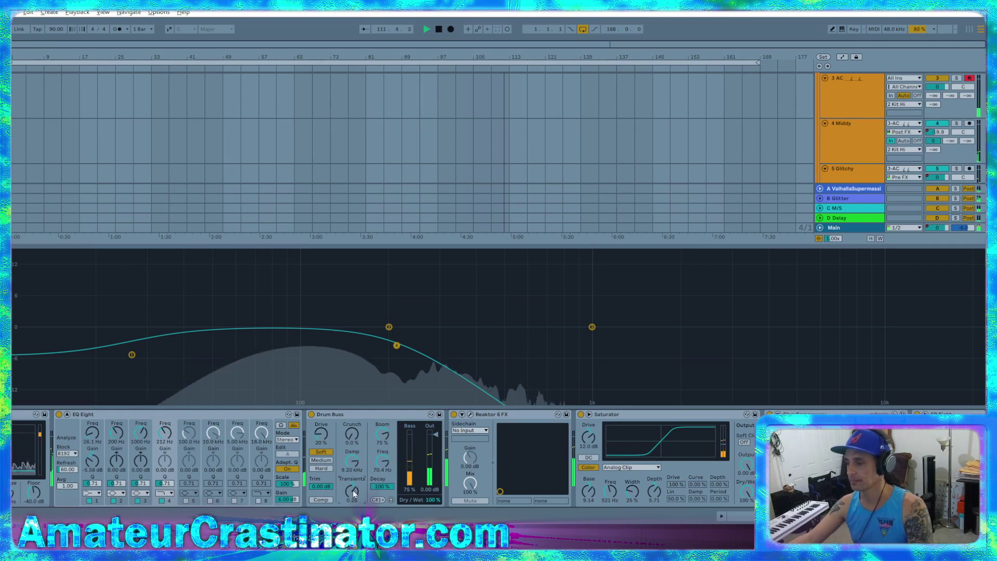
drag(352, 434, 351, 505)
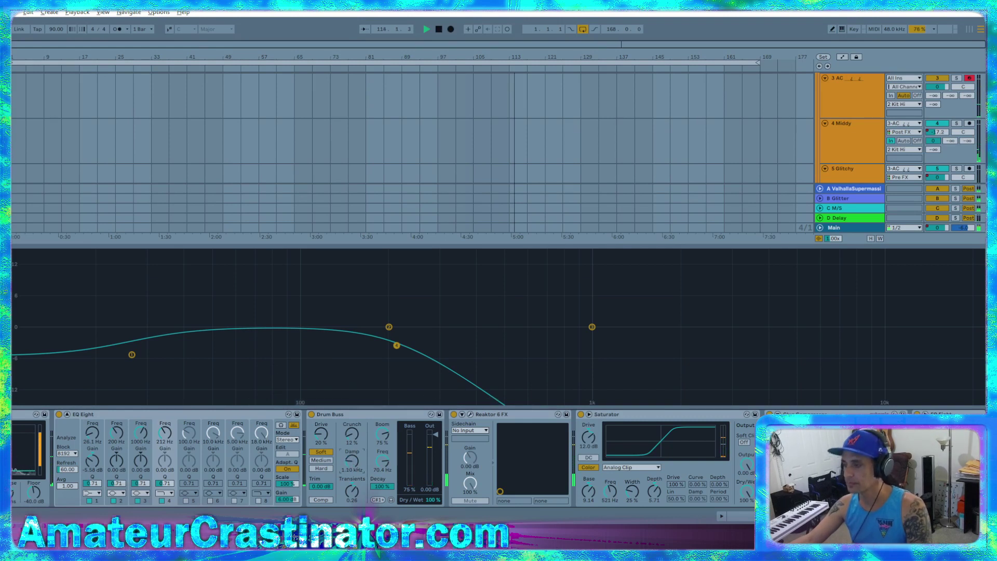
drag(352, 461, 352, 456)
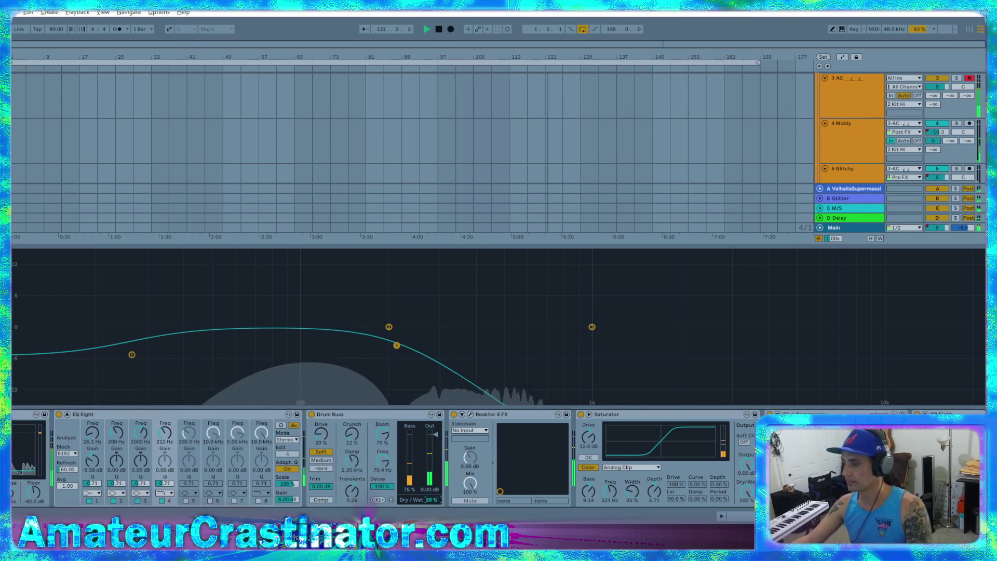
Set the KitLo Drum Buss's Dry/Wet to 88% and Boom decay to 80%, and collapse the EQ Eight's expanded spectrum display
drag(434, 501, 434, 511)
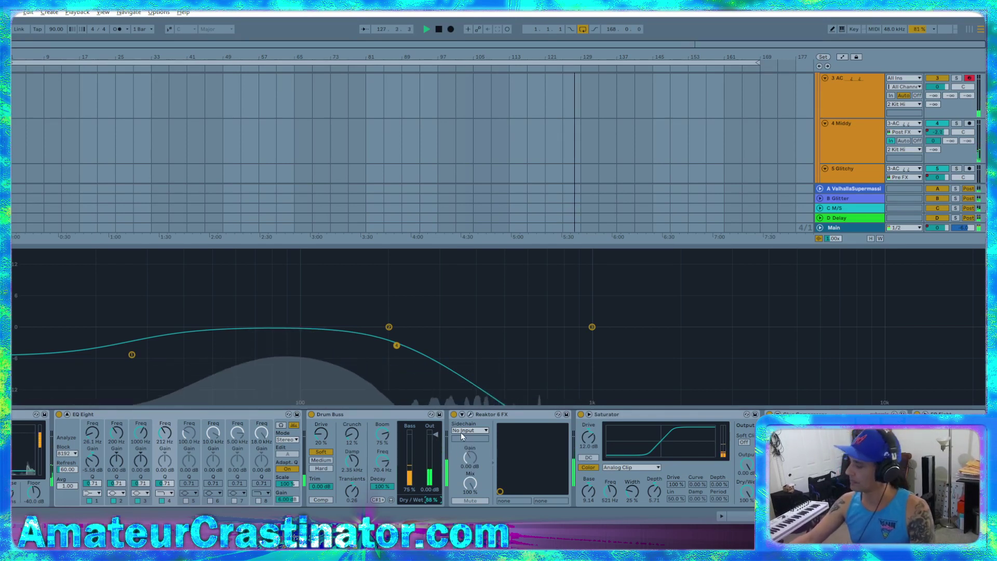
drag(383, 486, 379, 489)
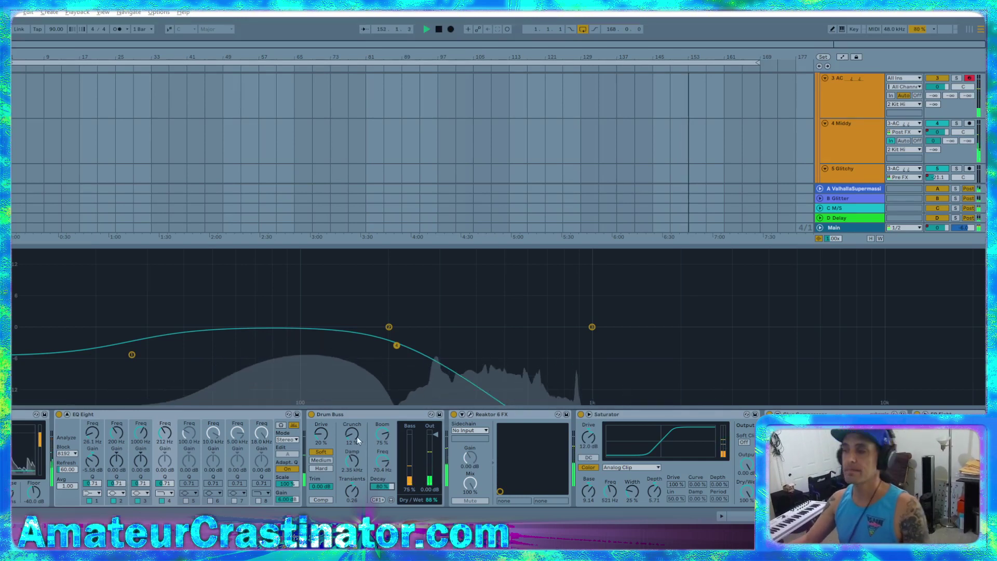
click(67, 415)
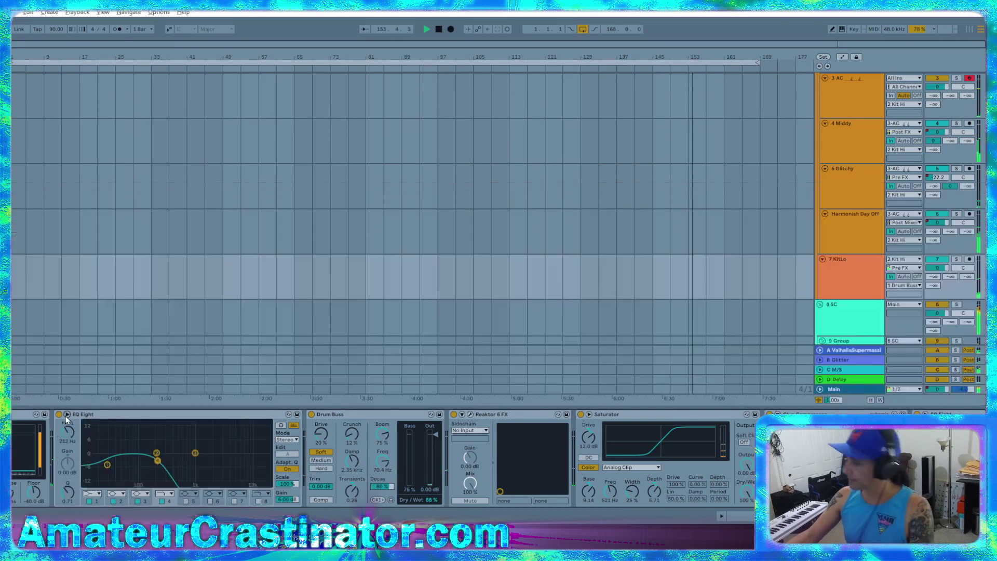
Check the Reaktor 6 FX plug-in's controls and compare KitLo's sound with the device bypassed and active
click(470, 413)
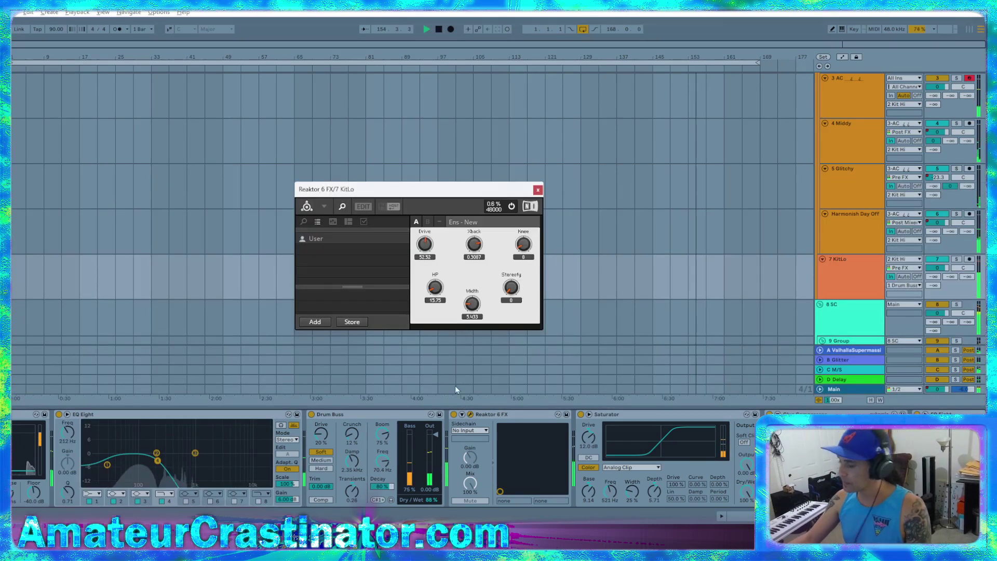
click(453, 415)
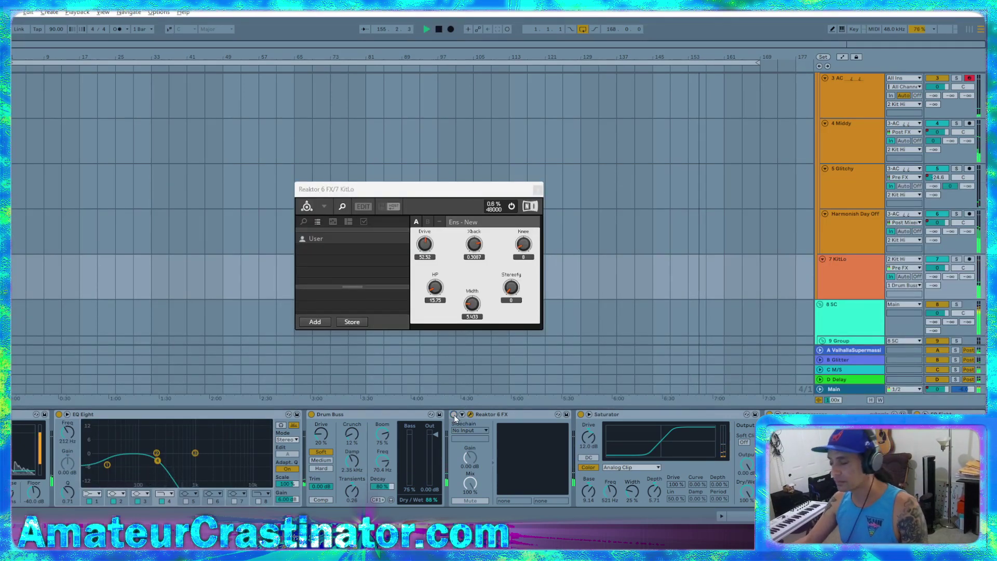
click(453, 415)
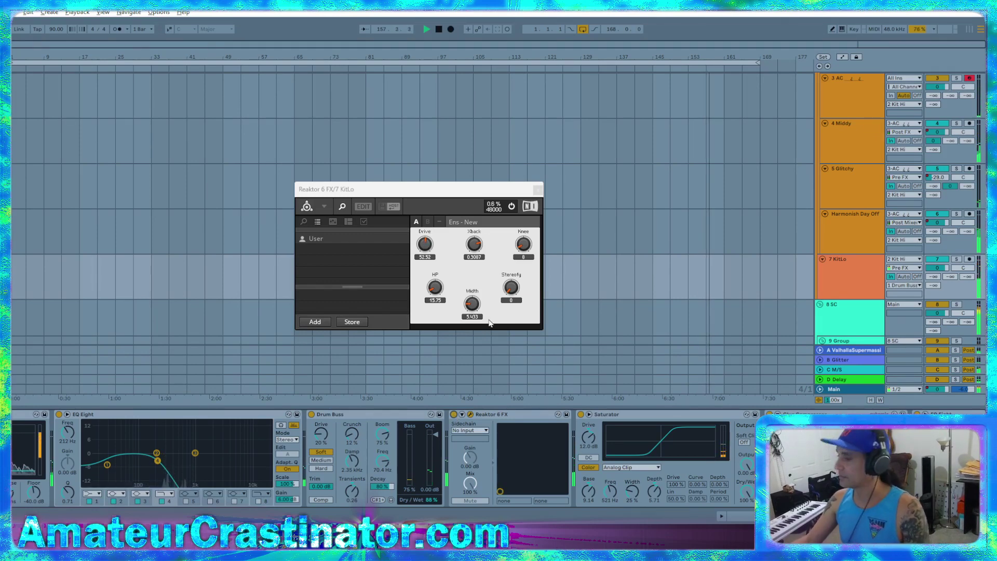
click(538, 192)
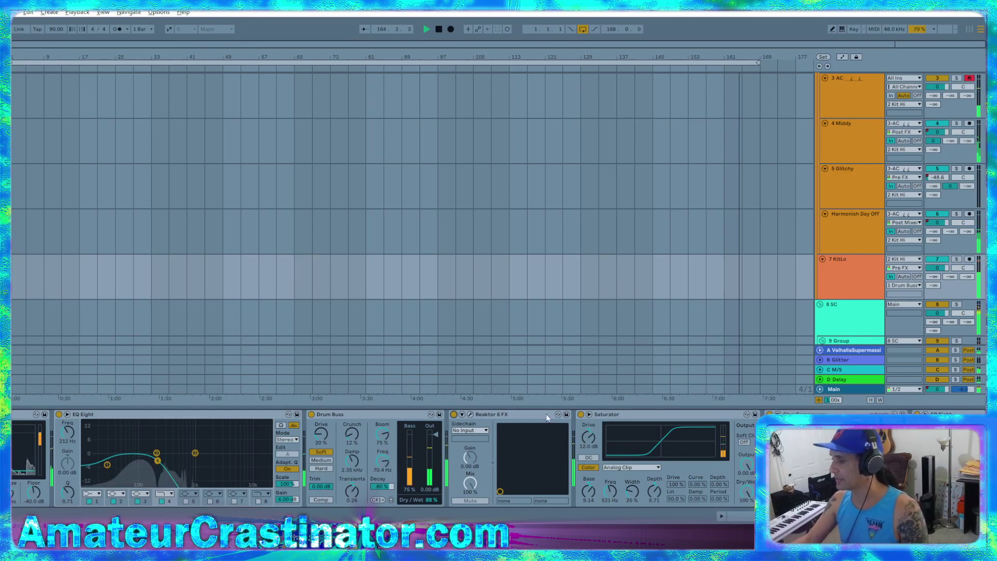
Compare KitLo's sound with Saturator and Reaktor 6 FX each bypassed and reactivated
scroll(708, 450, right, 5)
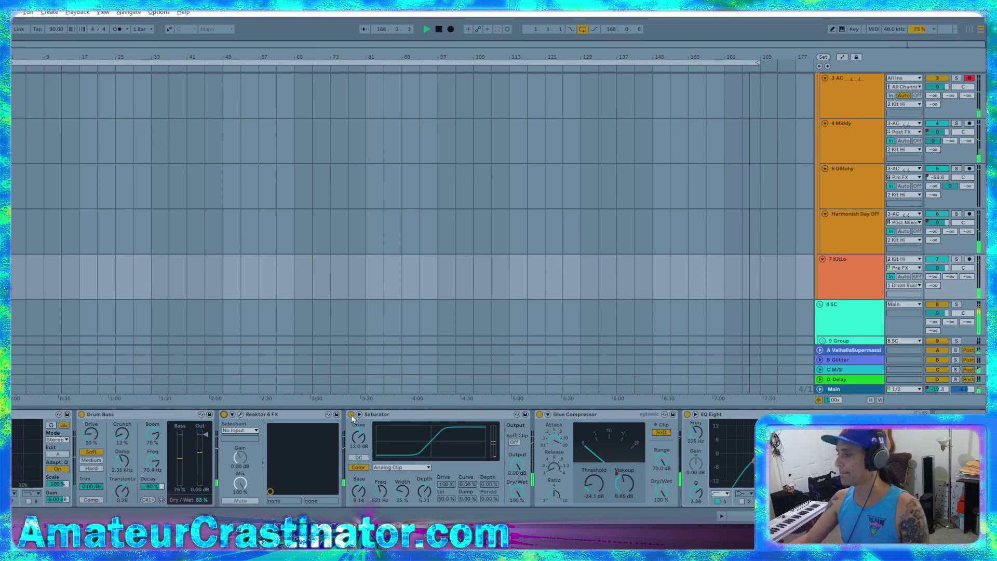
click(351, 415)
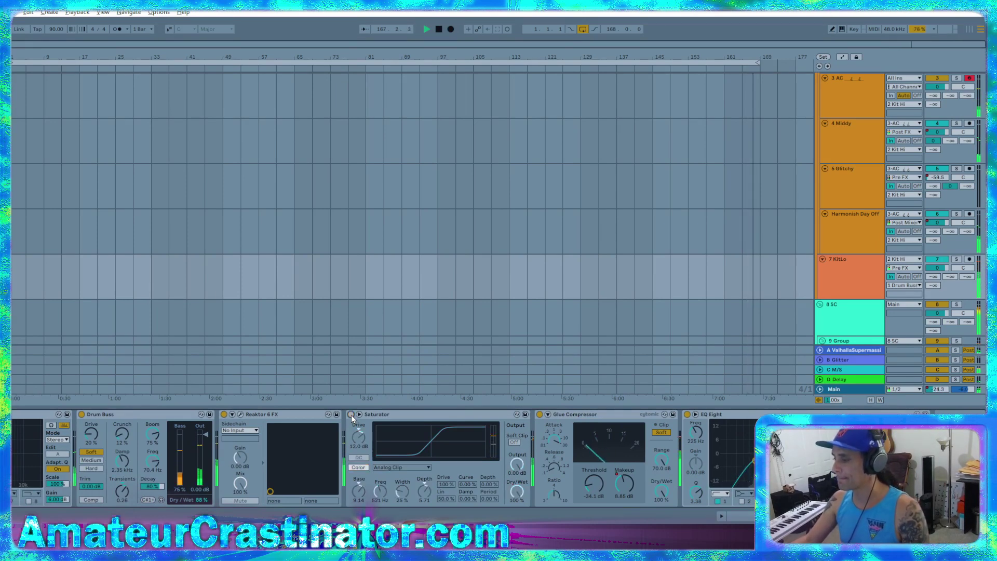
click(350, 414)
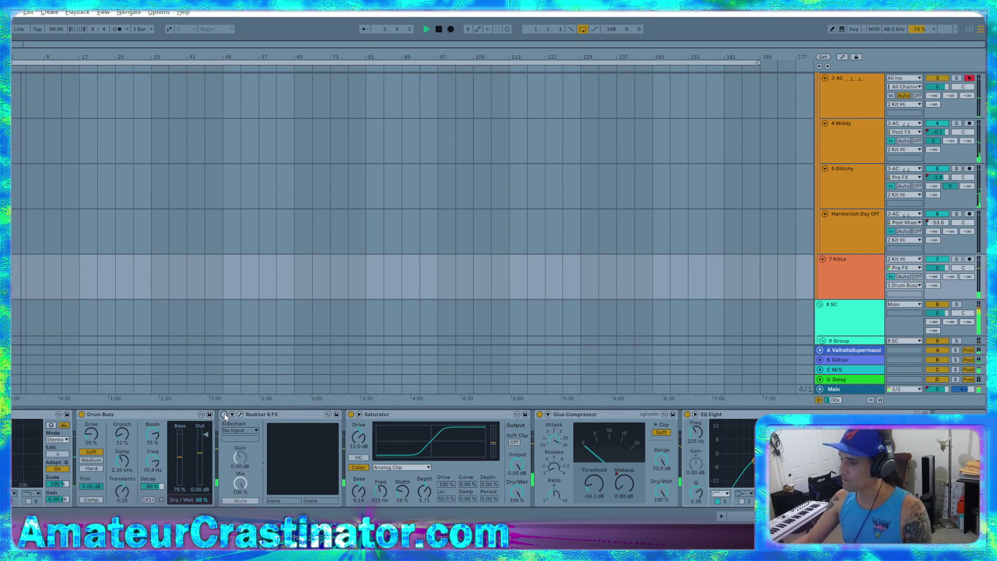
click(352, 415)
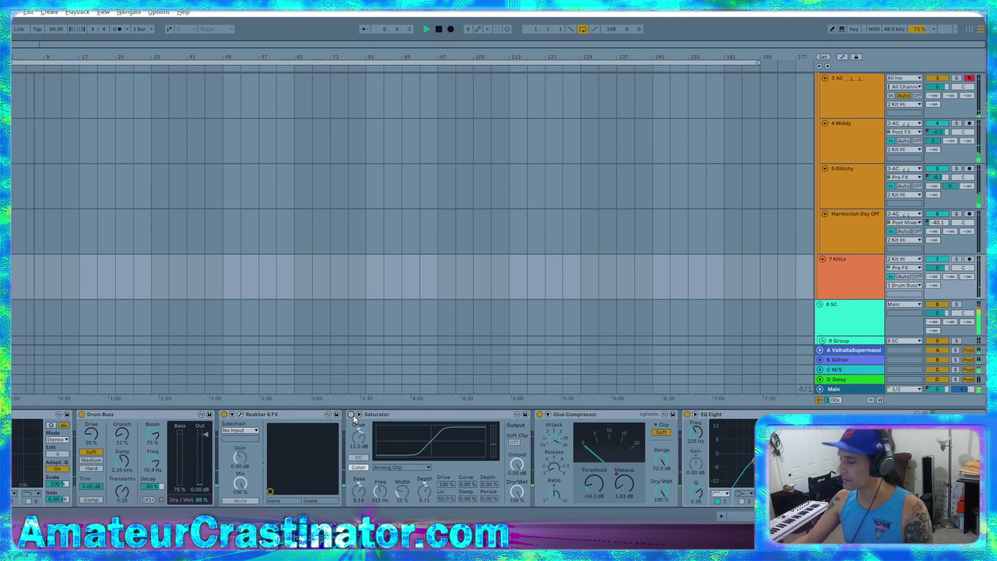
click(351, 414)
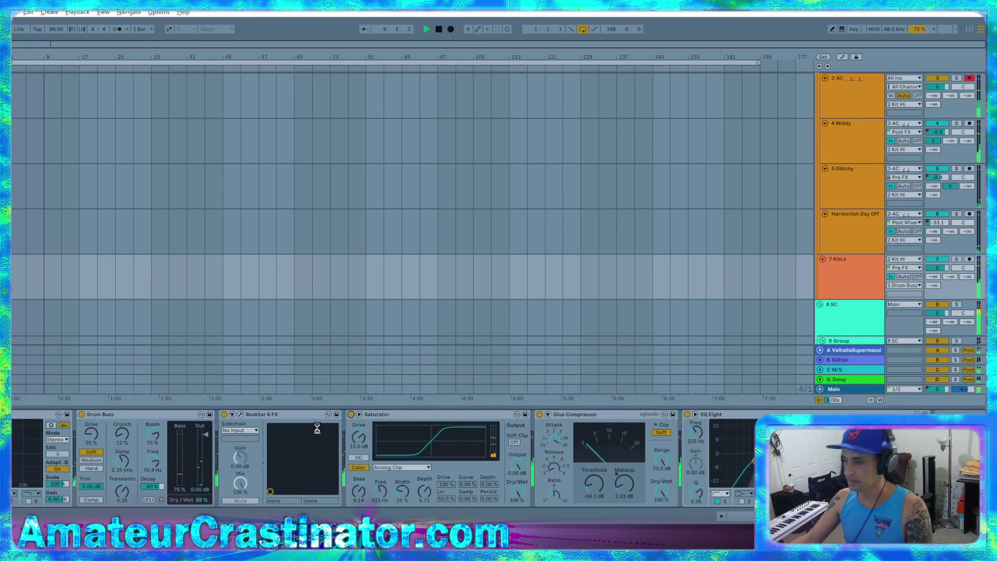
Check the signal levels along the KitLo track's device chain from Gate through Saturator
scroll(414, 466, left, 5)
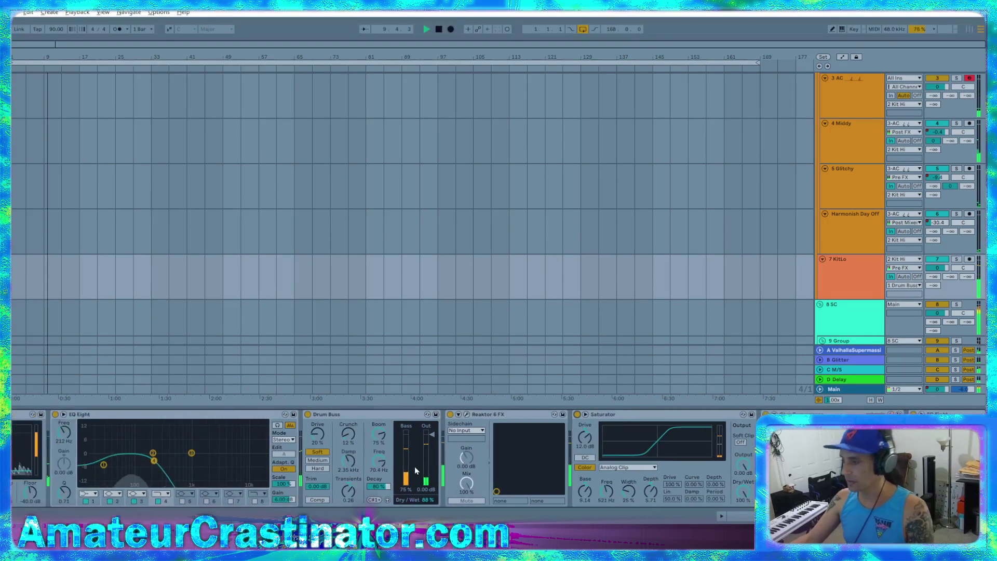
scroll(624, 466, left, 3)
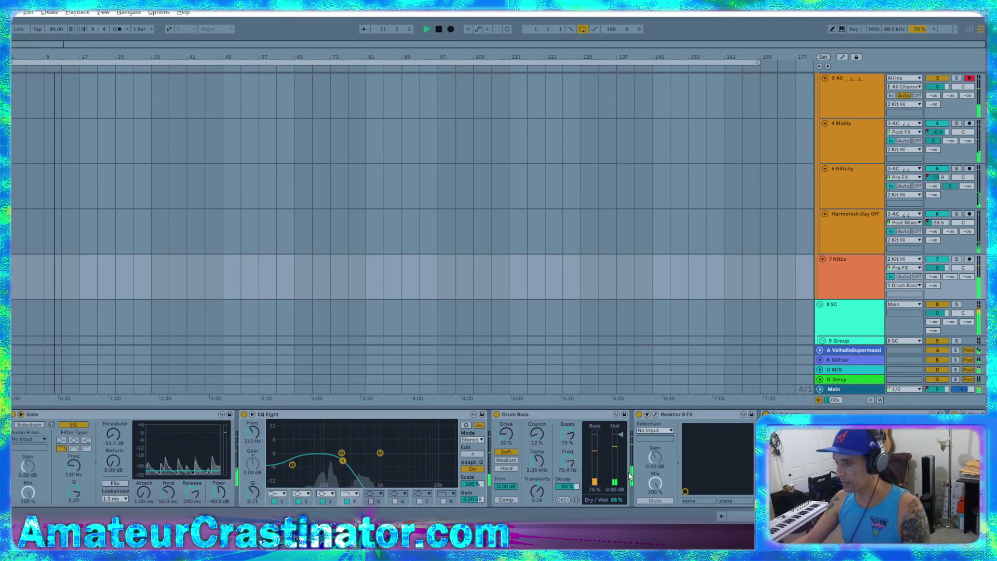
scroll(678, 470, right, 3)
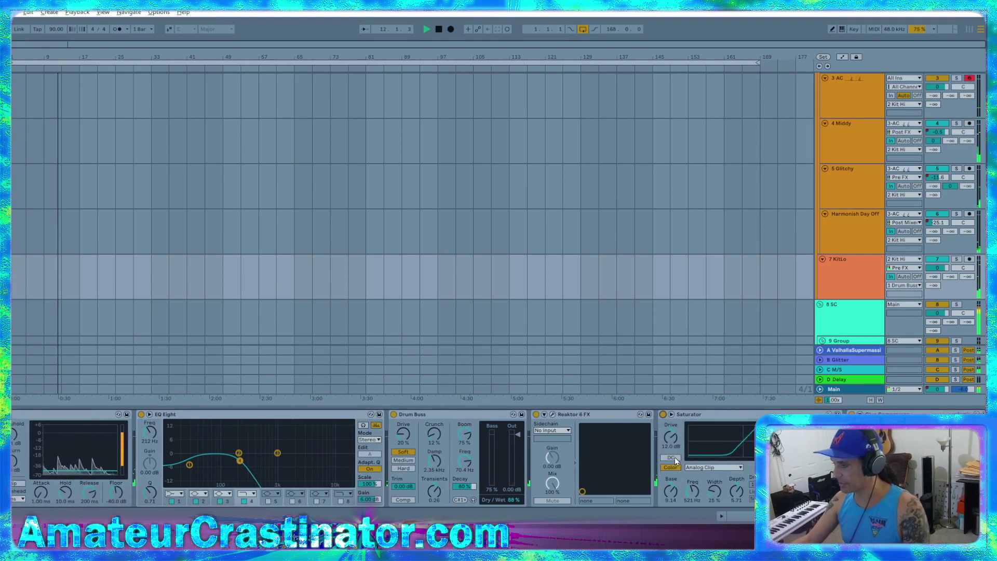
scroll(670, 462, right, 1)
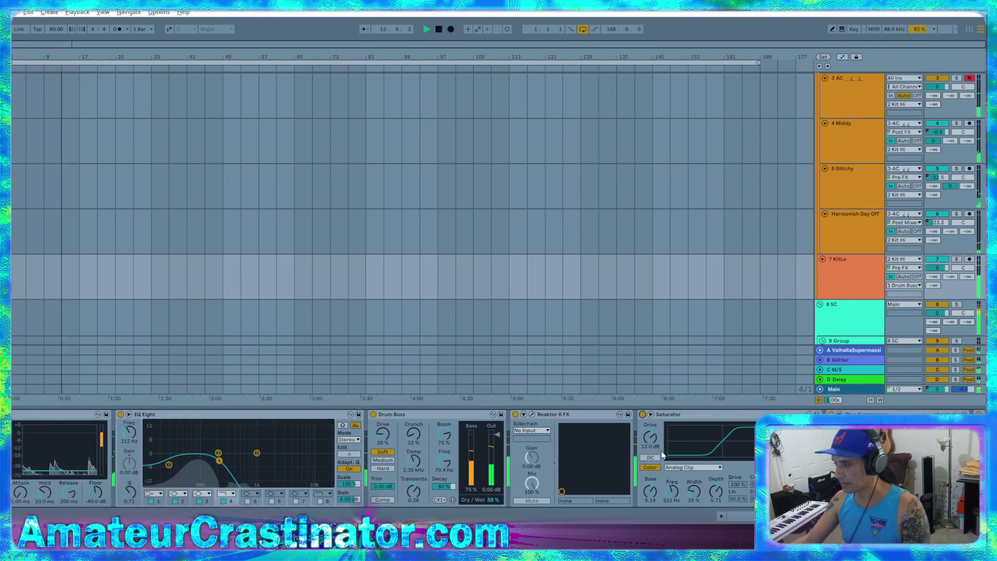
scroll(665, 457, right, 2)
scroll(667, 457, right, 3)
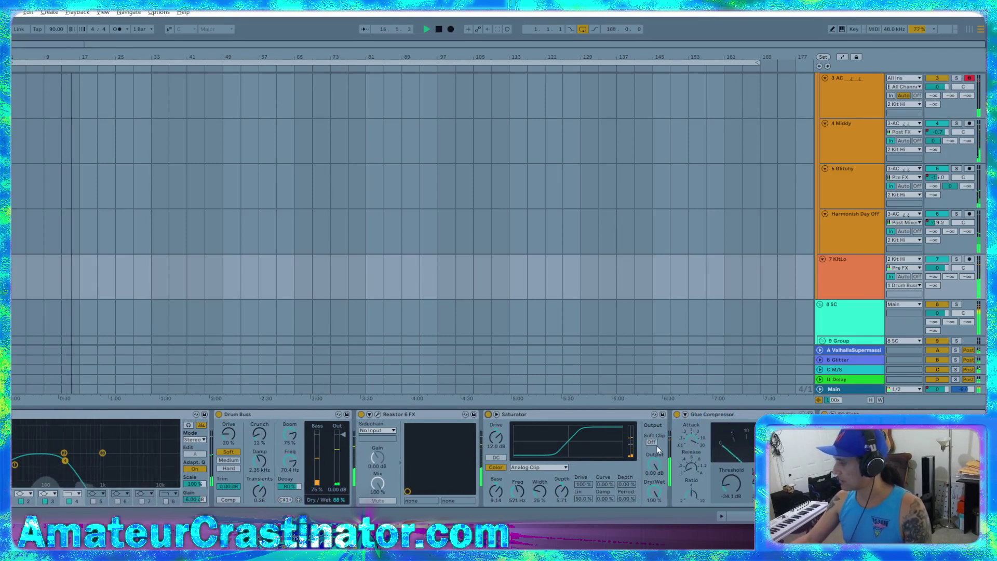
scroll(639, 451, left, 5)
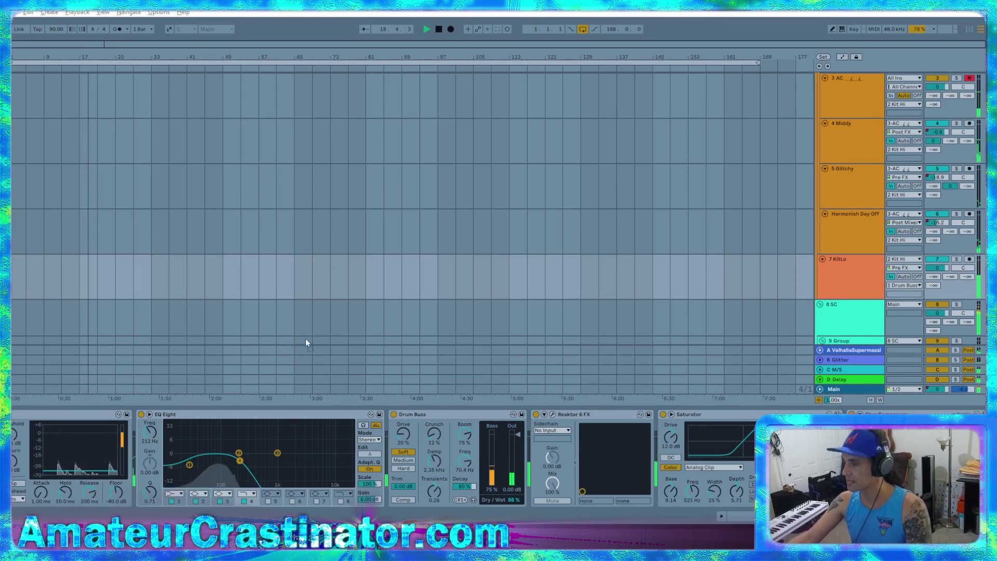
scroll(305, 338, down, 1)
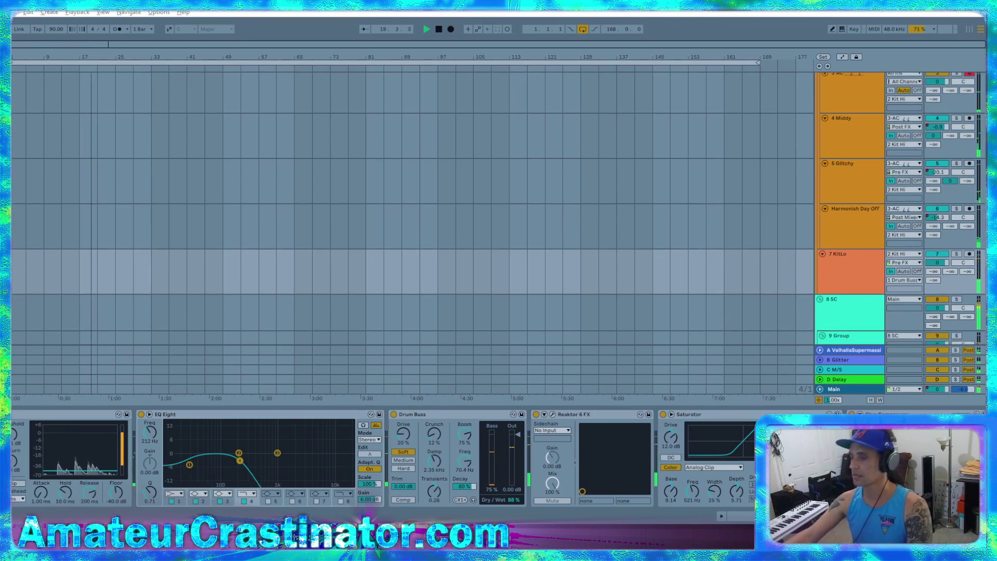
Paste a Utility device between EQ Eight and Drum Buss on the KitLo track
click(324, 415)
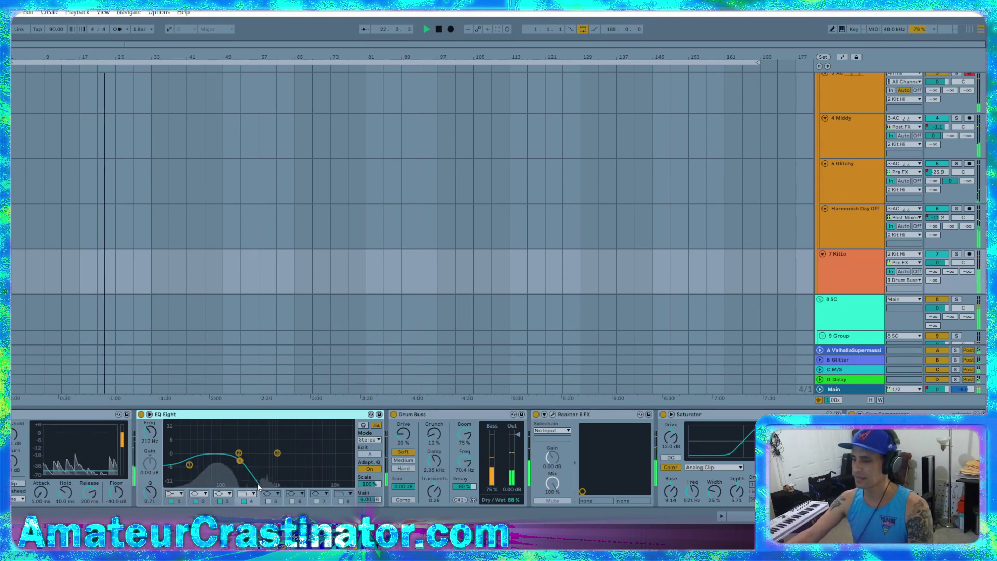
click(387, 451)
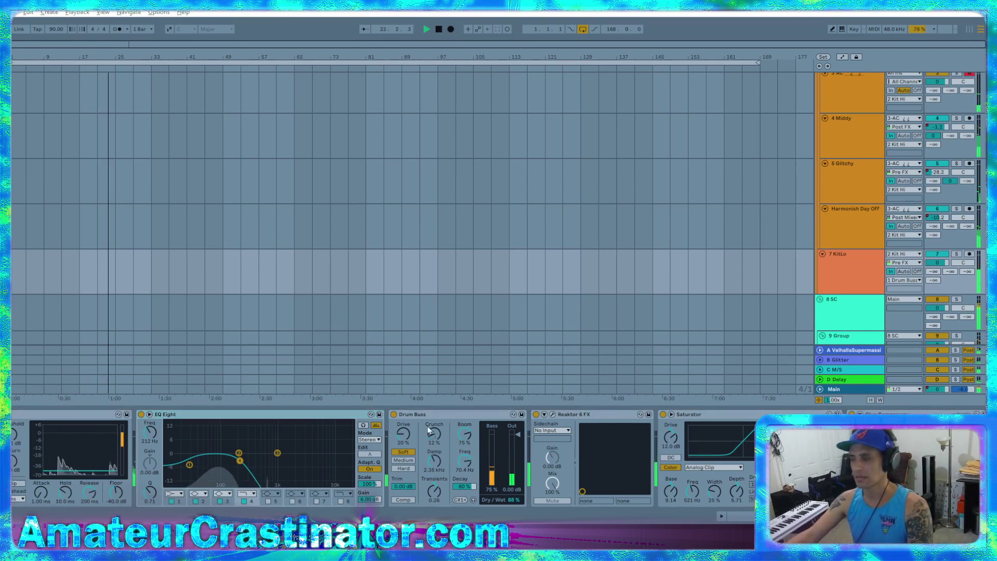
key(ctrl+v)
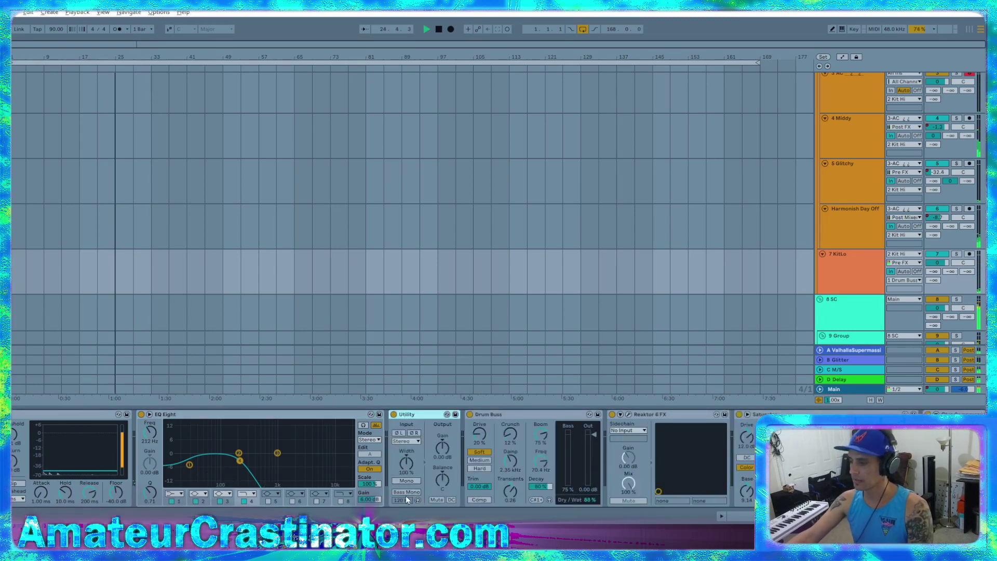
Switch the new Utility to Mono and reduce its Width to 0%
click(406, 479)
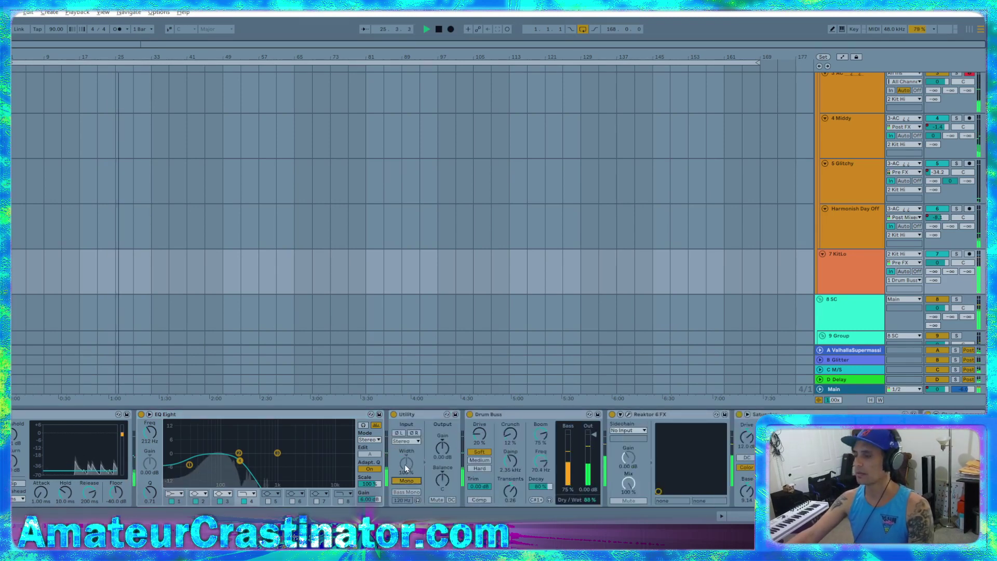
drag(404, 463, 404, 519)
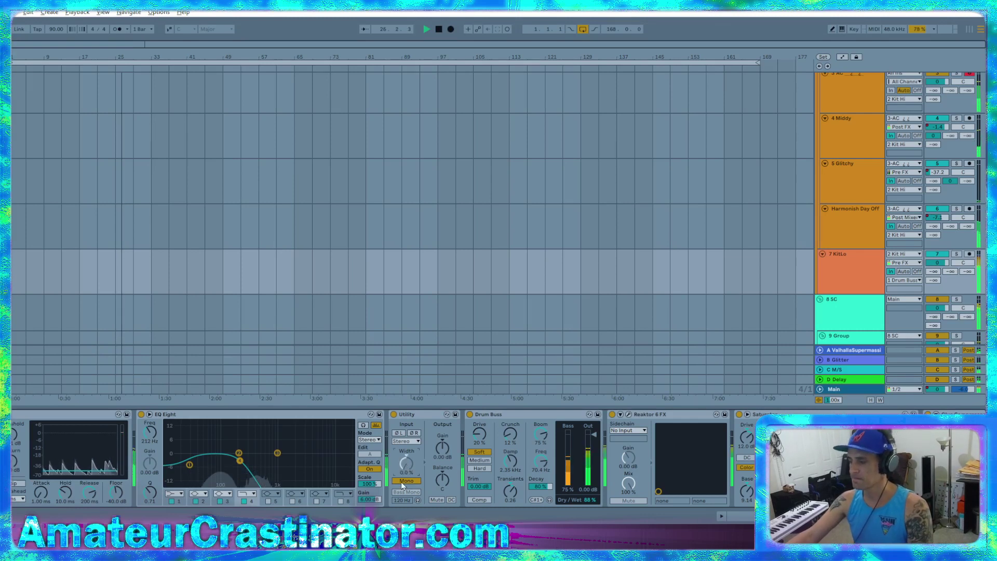
click(401, 482)
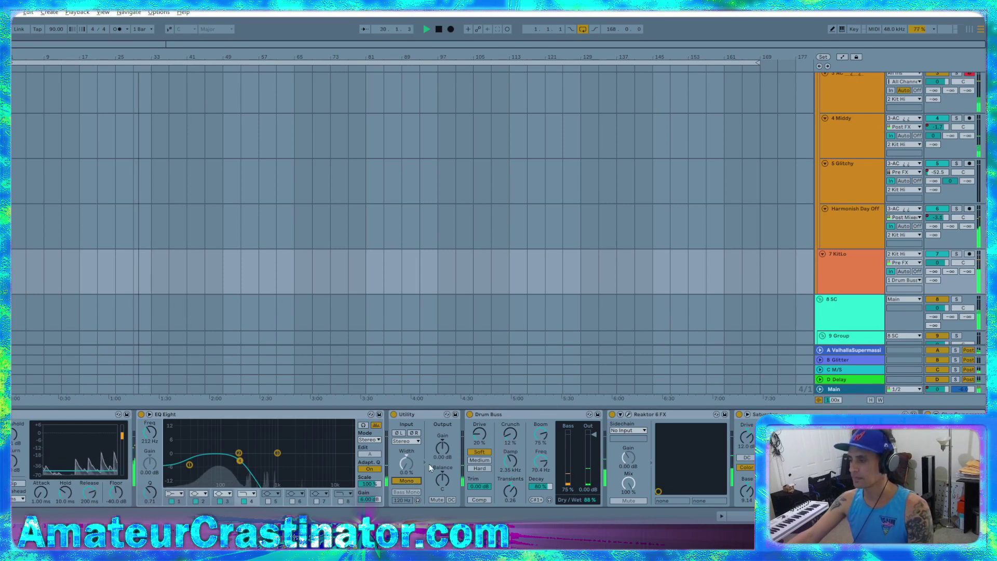
mouse_move(414, 463)
mouse_down()
mouse_move(414, 445)
mouse_move(414, 464)
mouse_up()
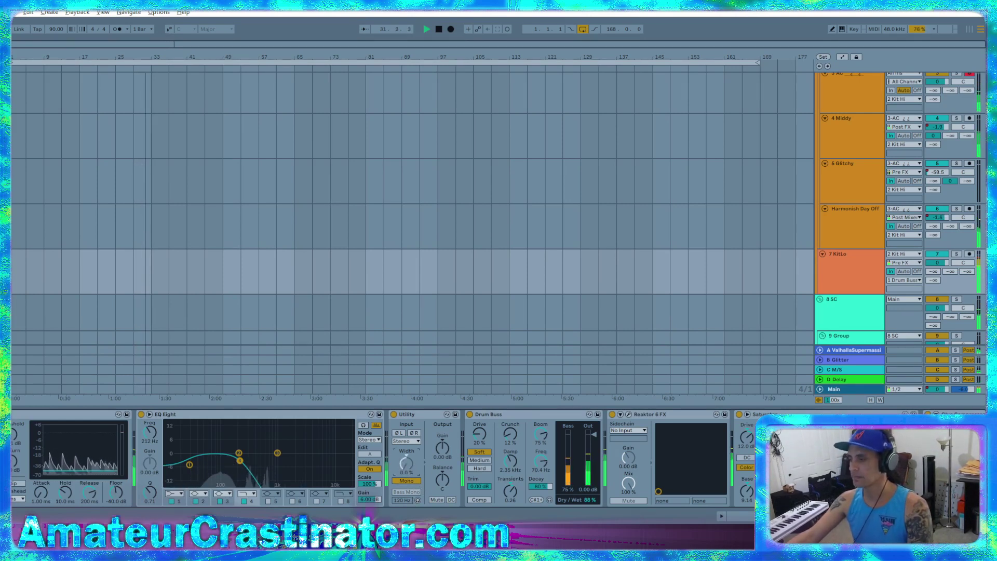
Compare KitLo's sound with the Utility's Mono option off and on, leaving Mono on
click(401, 483)
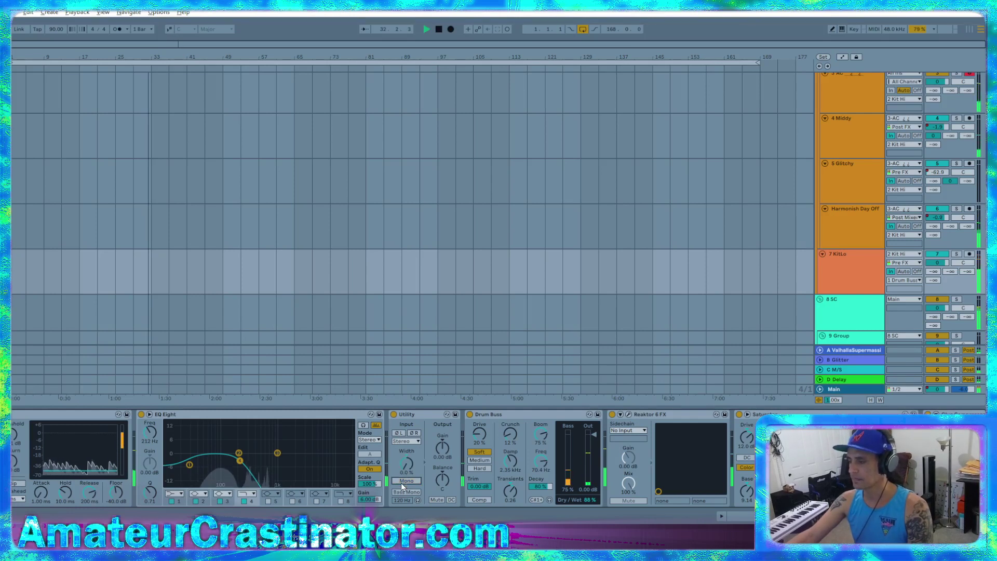
click(407, 481)
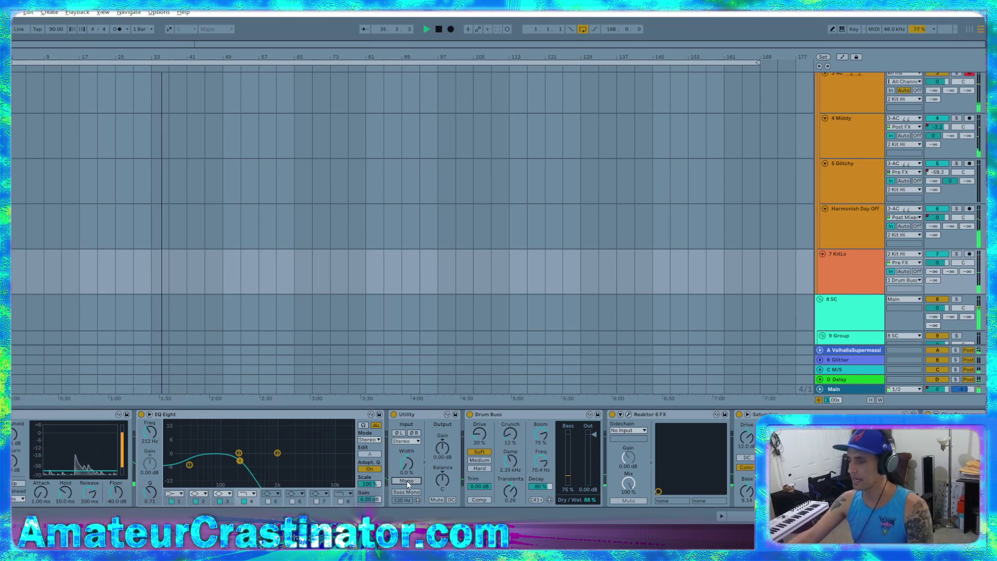
click(406, 480)
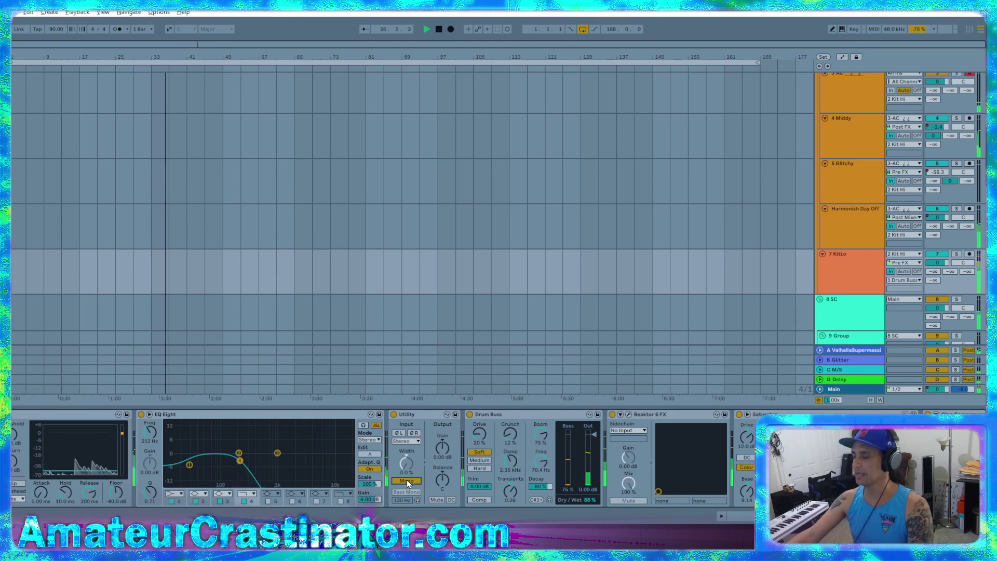
click(406, 480)
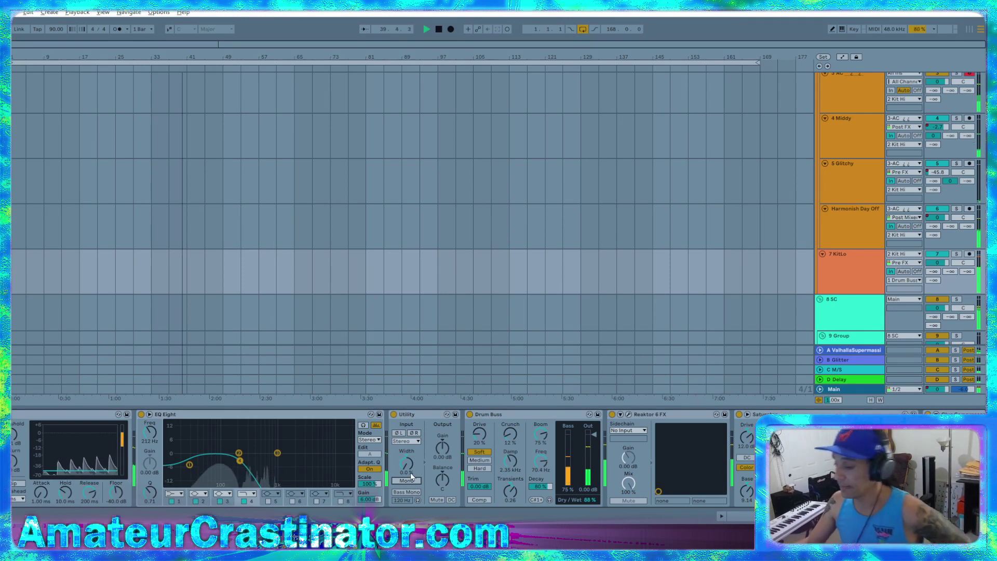
click(405, 481)
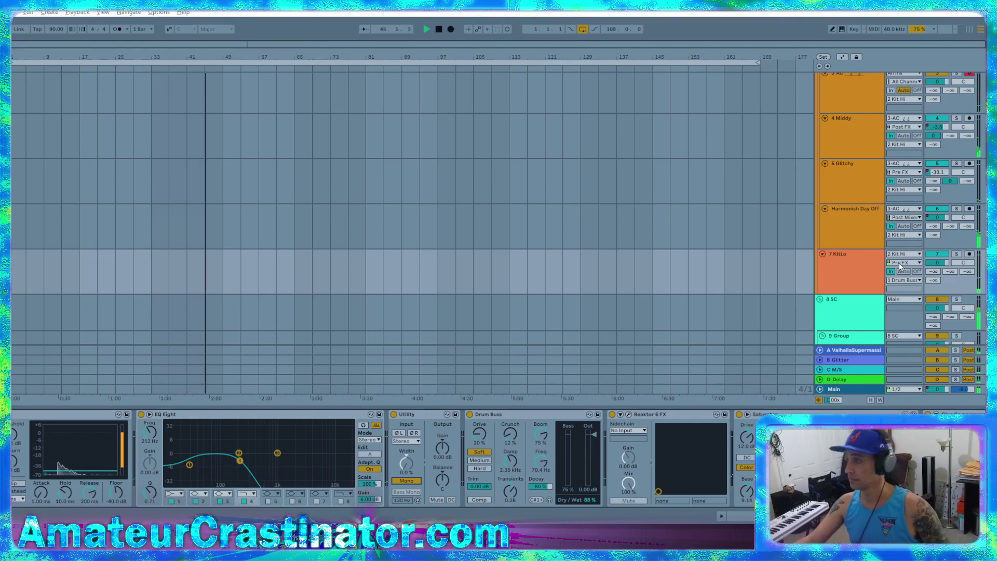
Compare KitLo's sound with its Glue Compressor off and on, leaving the compressor enabled
click(824, 281)
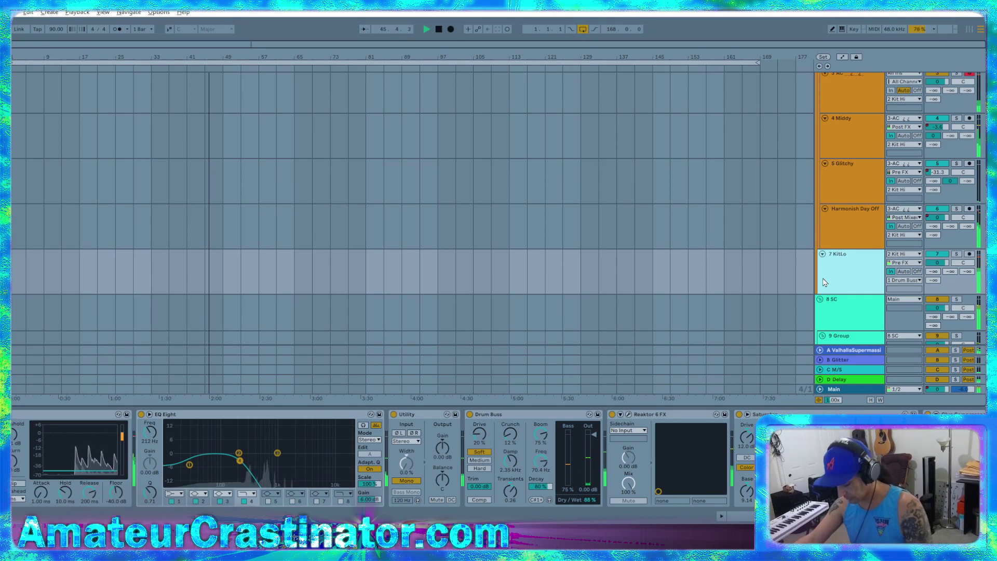
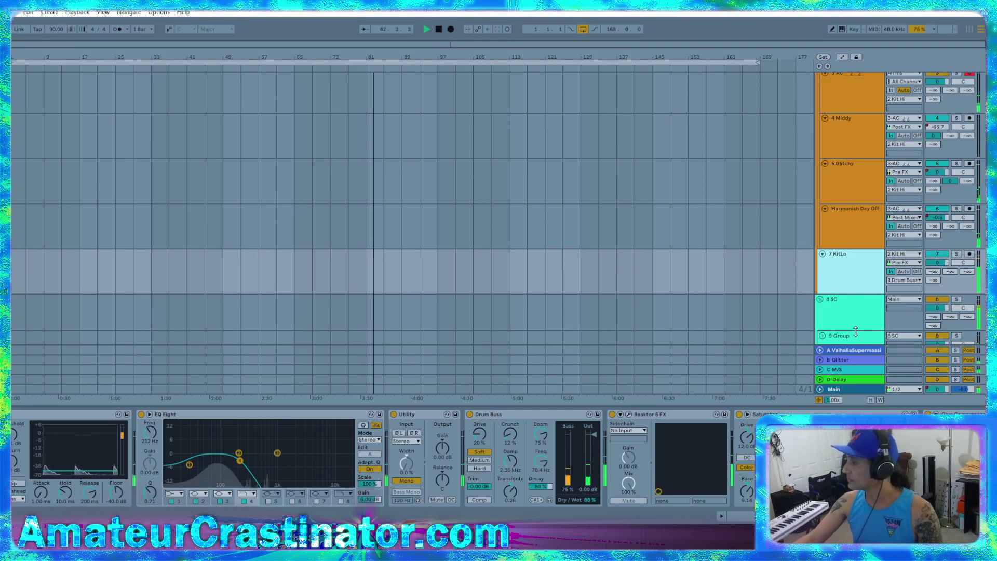
scroll(849, 260, down, 1)
click(850, 260)
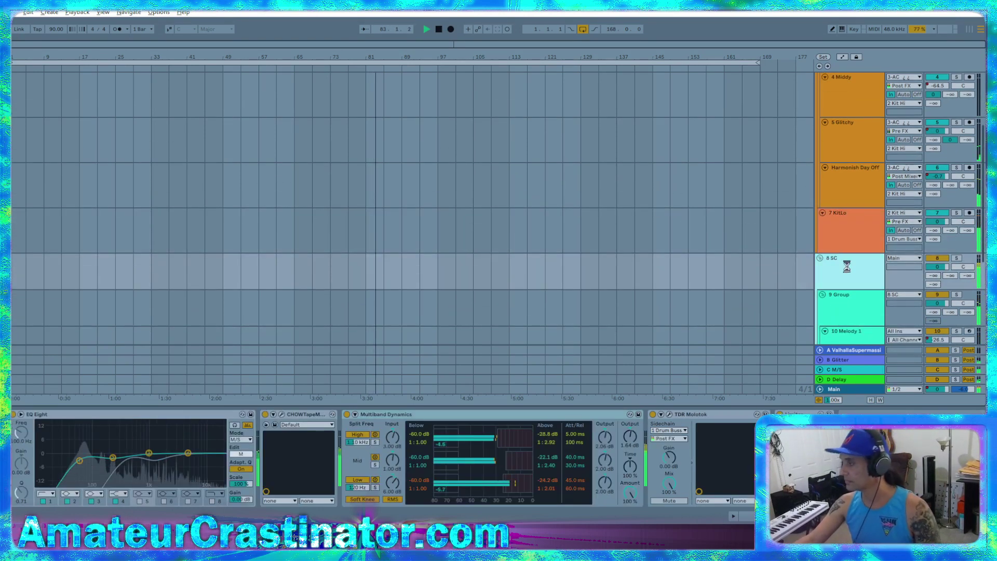
click(845, 232)
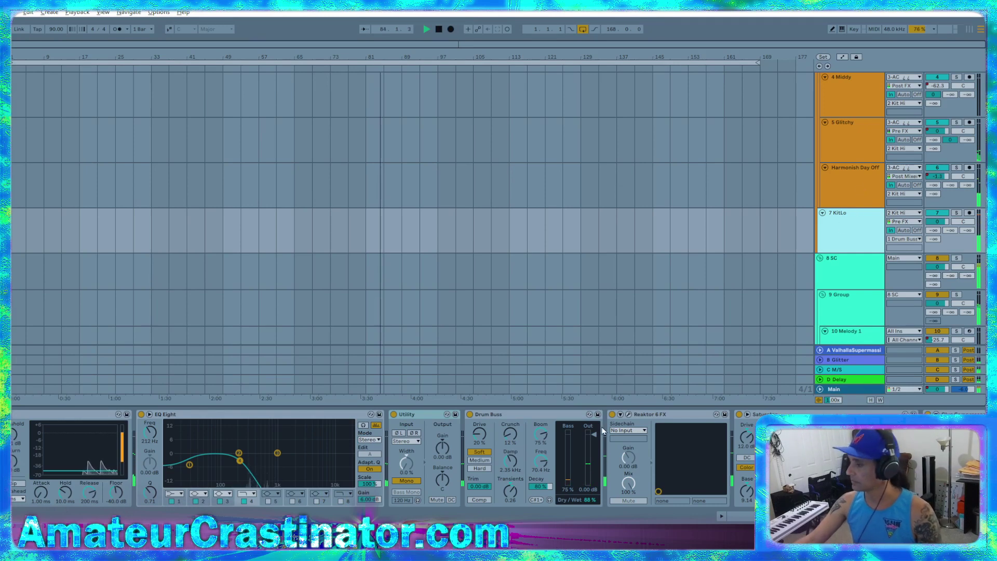
scroll(384, 459, right, 3)
scroll(729, 477, right, 2)
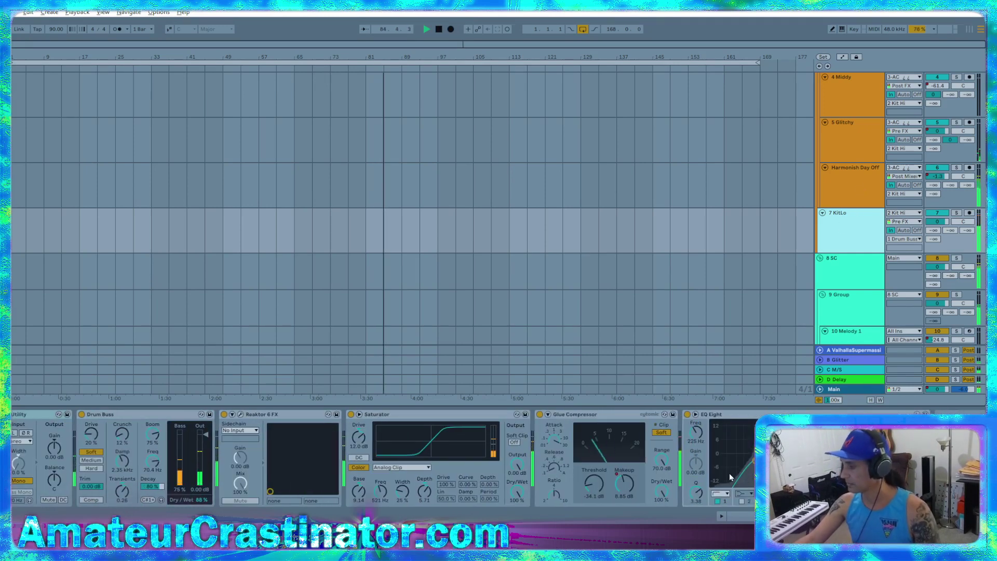
click(539, 414)
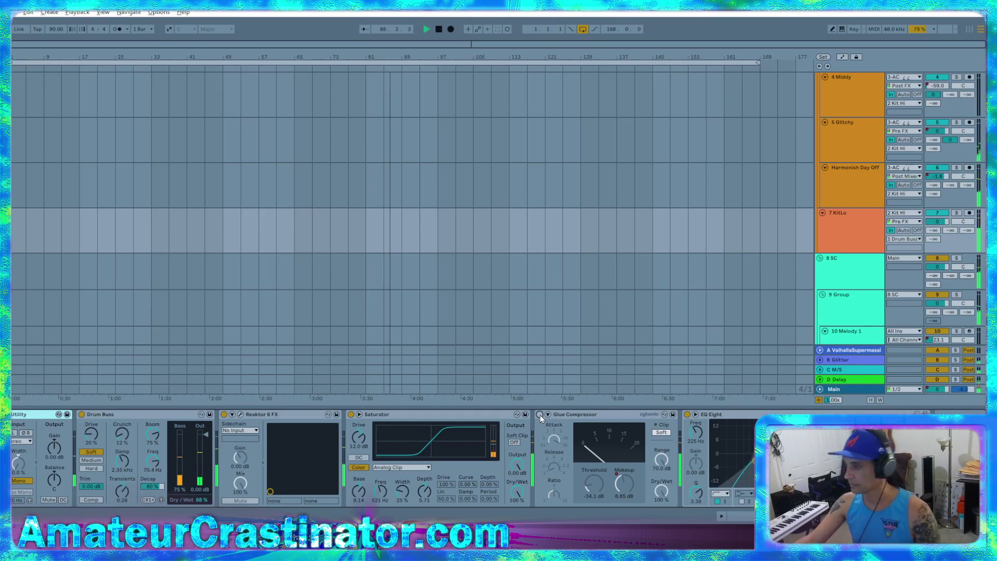
click(539, 414)
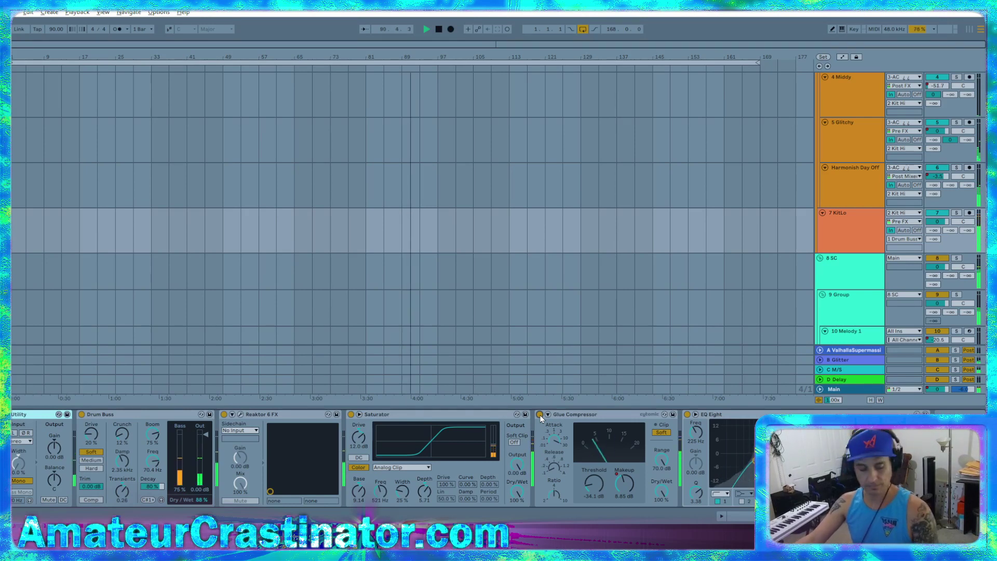
Check the tracks' automation lanes in the arrangement and return to the view with automation hidden
key(a)
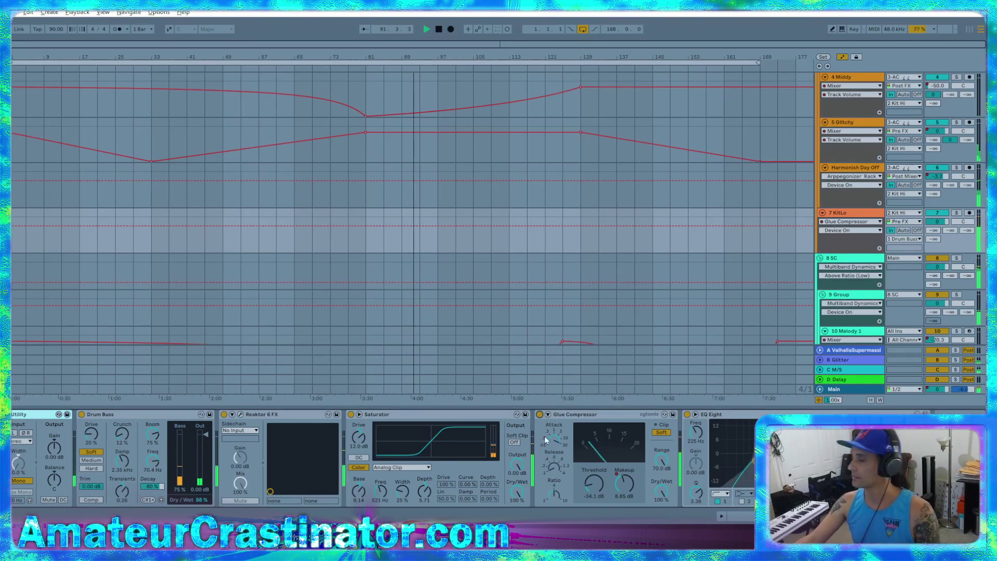
key(a)
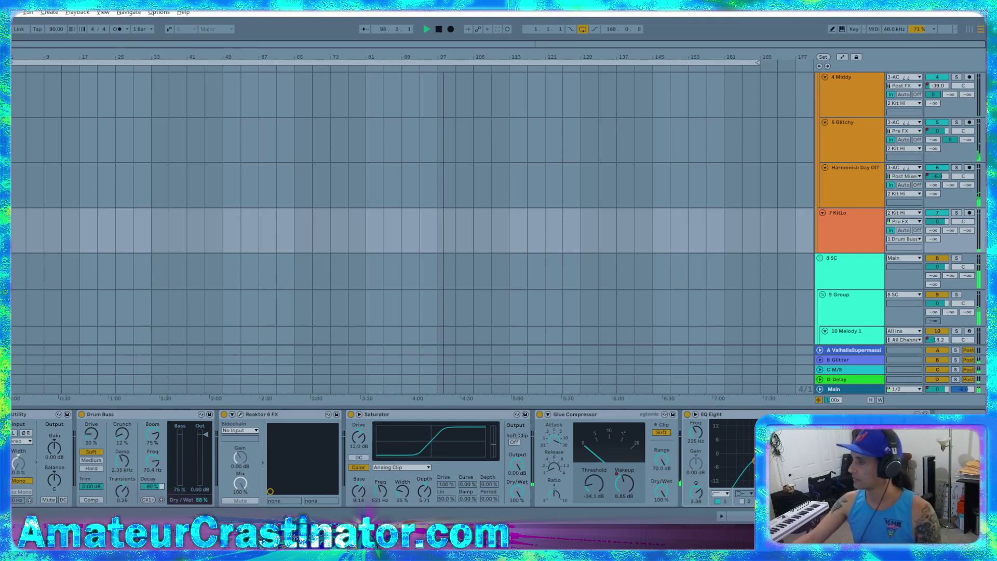
key(a)
key(a)
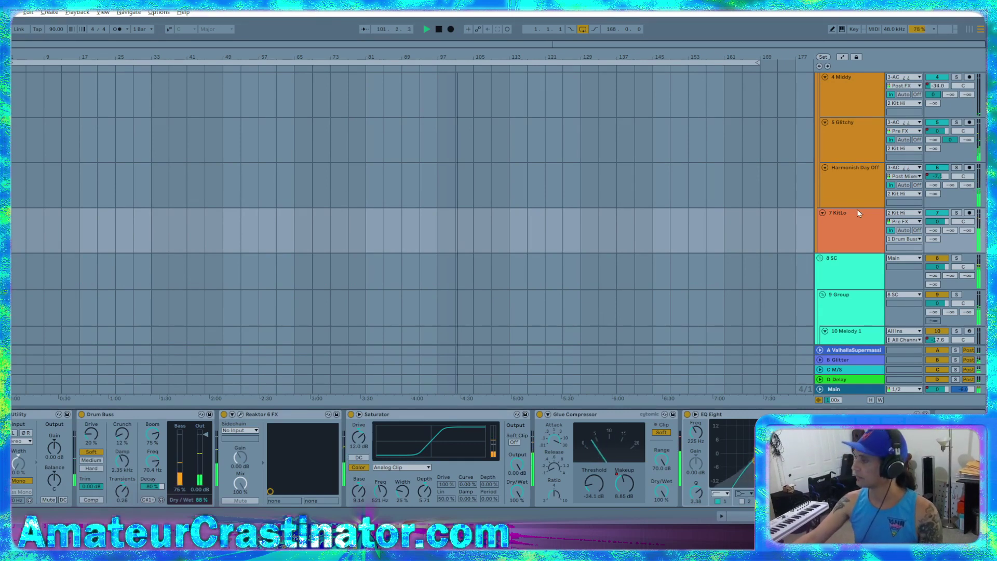
Look at the Kit Hi group's device chain and open the Main track's device chain
scroll(853, 213, up, 3)
click(841, 116)
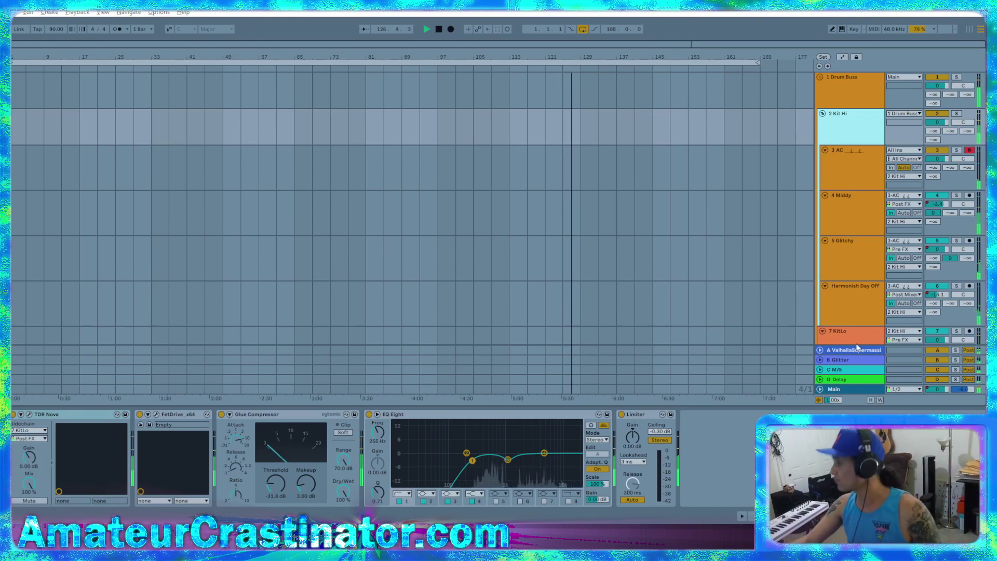
click(835, 388)
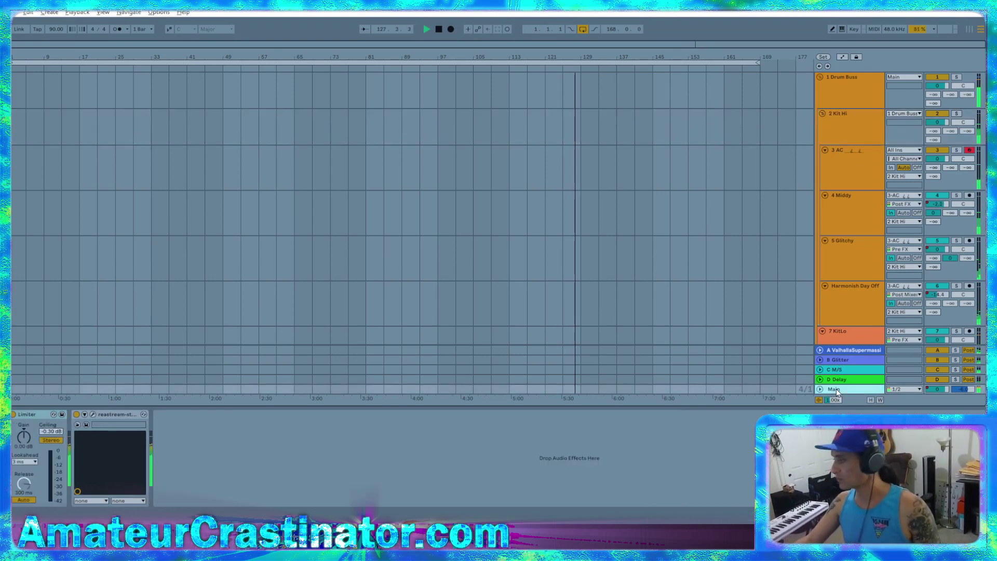
click(31, 414)
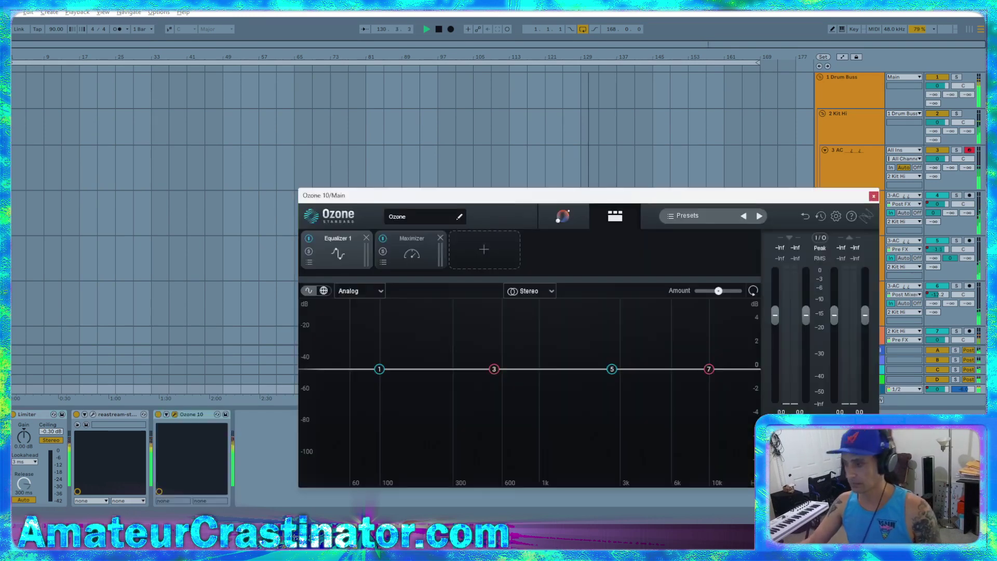
key(ctrl+alt+p)
key(Delete)
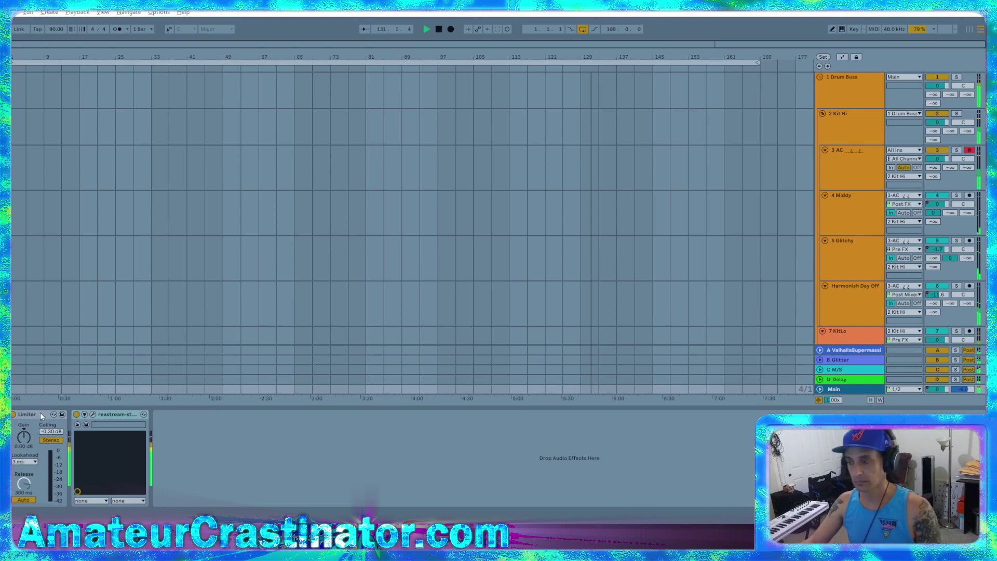
Put the mastering rack with Ozone 10, SPAN and the loudness analyzer on Main before the reastream plugin, and delete the Limiter
key(ctrl+z)
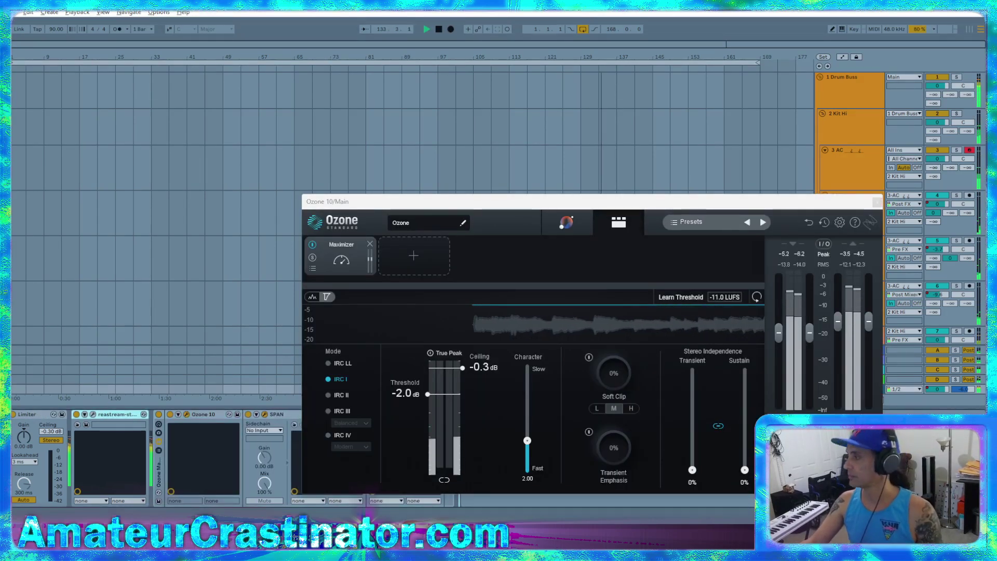
key(Delete)
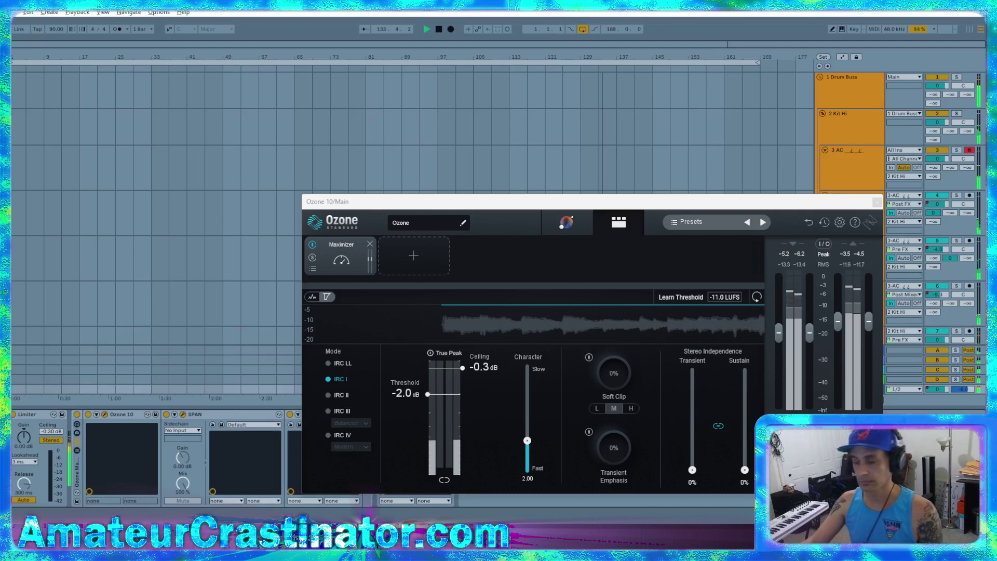
click(37, 414)
key(Delete)
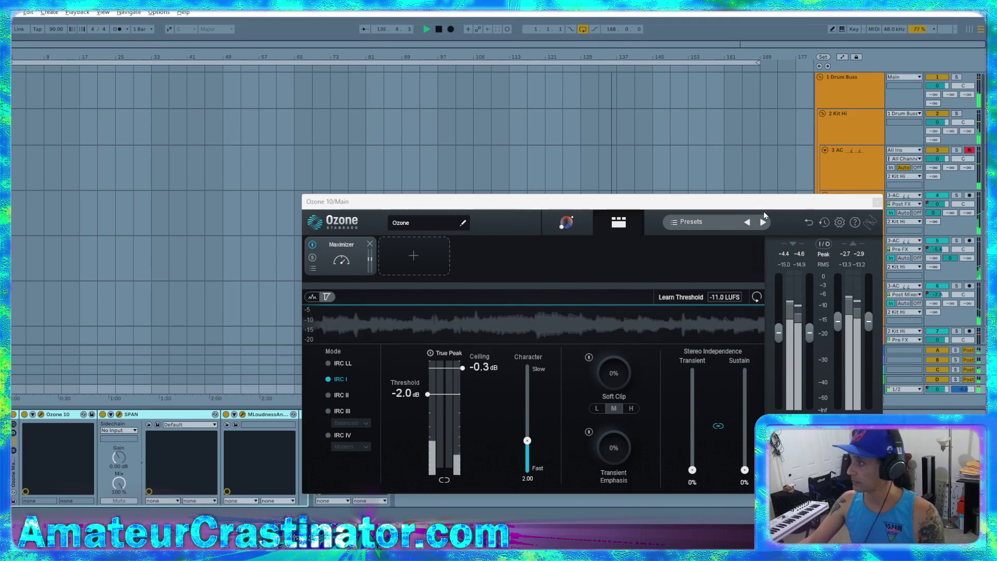
Arrange the Ozone 10 and SPAN windows side by side to monitor the Main track's levels and spectrum during playback
drag(786, 202, 462, 79)
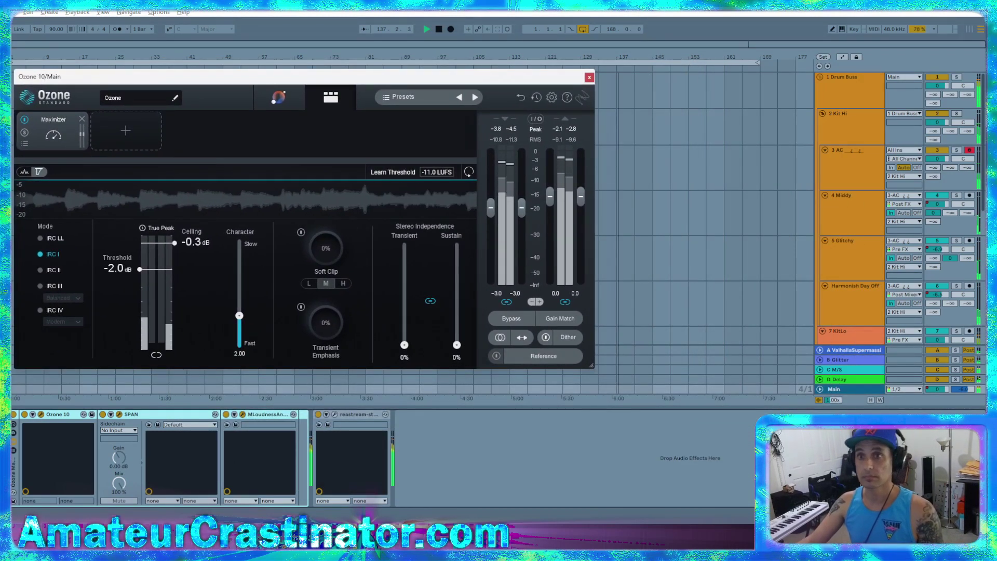
click(243, 414)
drag(574, 163, 802, 96)
click(886, 97)
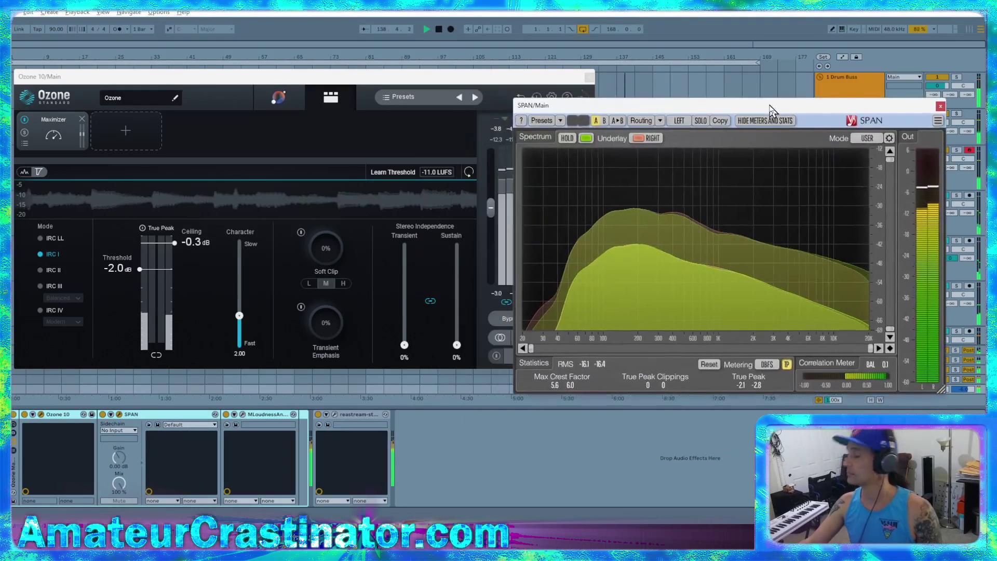
drag(871, 105, 908, 73)
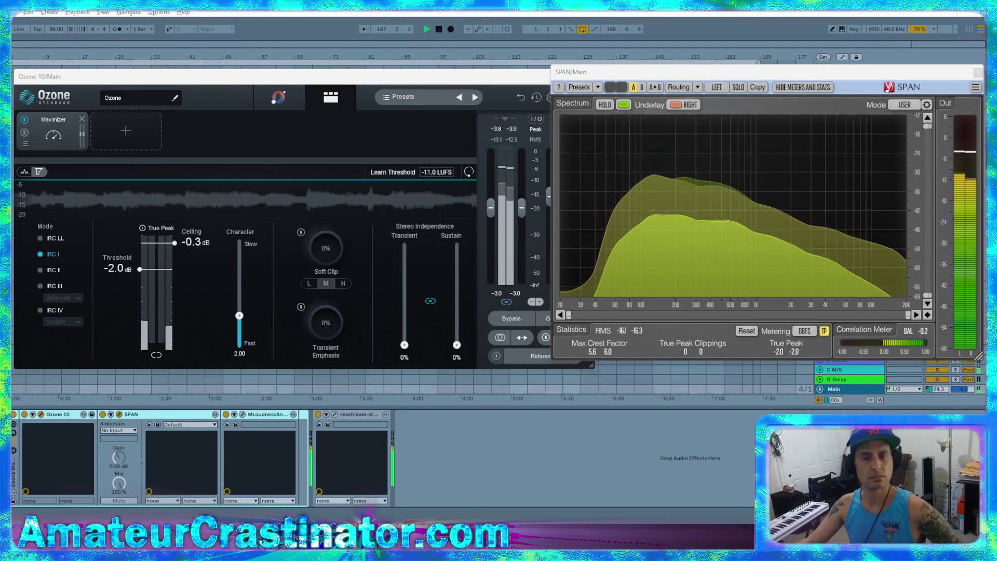
click(535, 94)
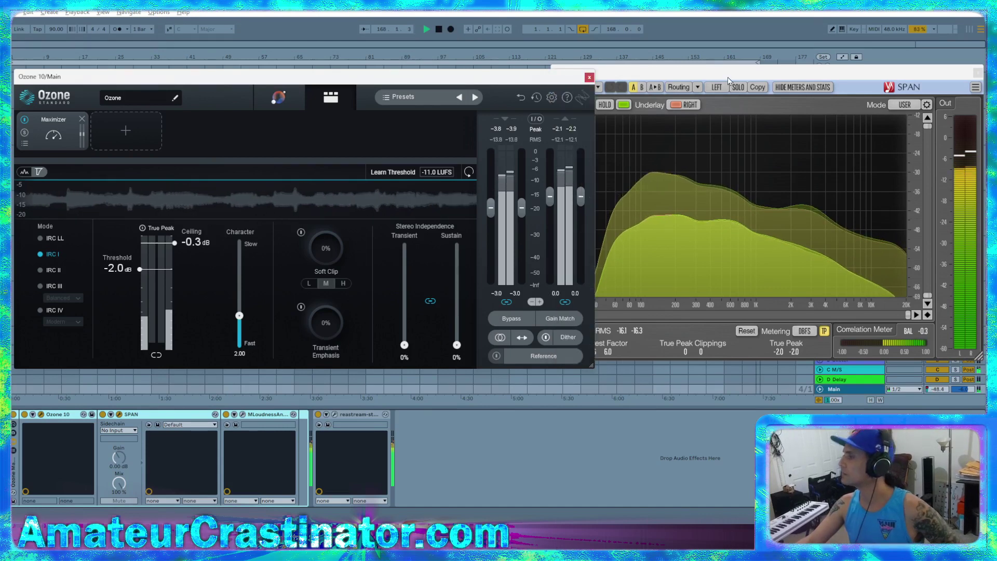
click(742, 88)
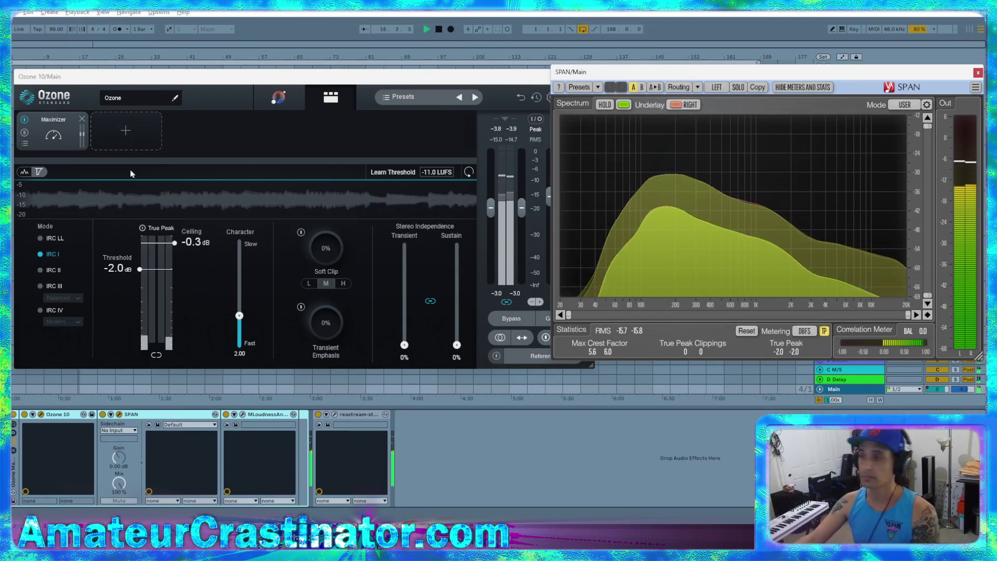
Add a Vintage Comp module ahead of the Maximizer in Ozone and set its Threshold to -22.0 dB
click(123, 136)
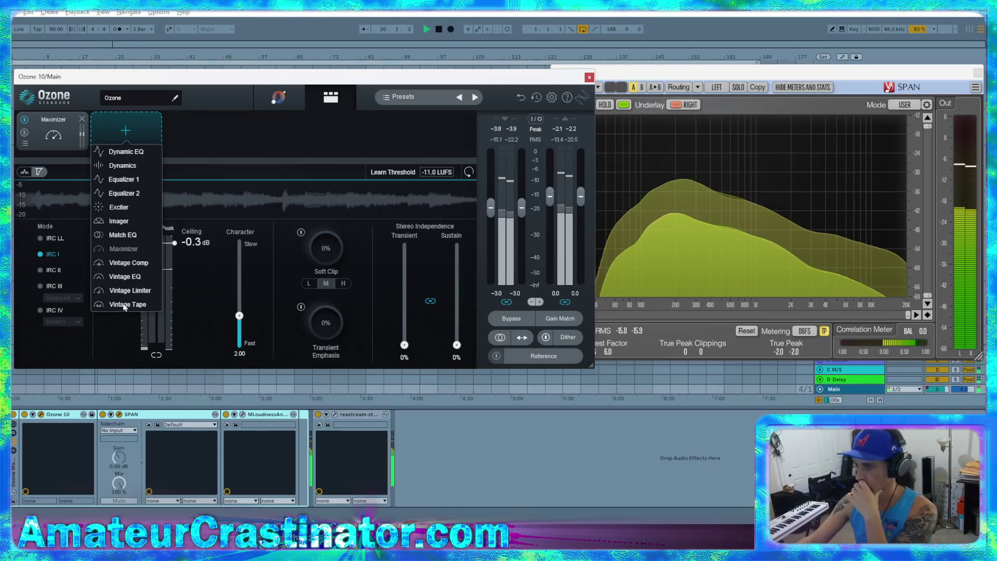
click(128, 262)
drag(125, 132, 55, 134)
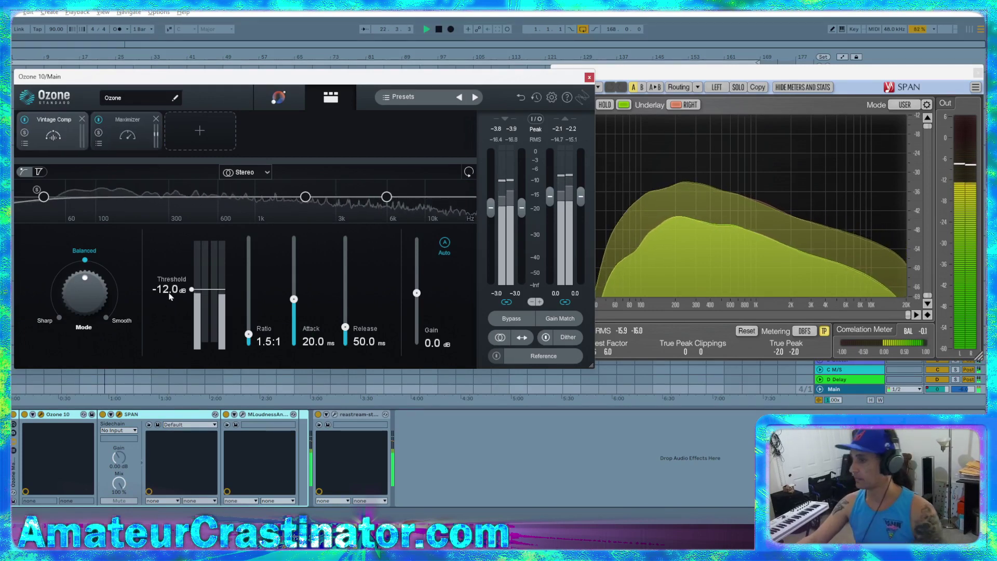
drag(170, 298, 163, 305)
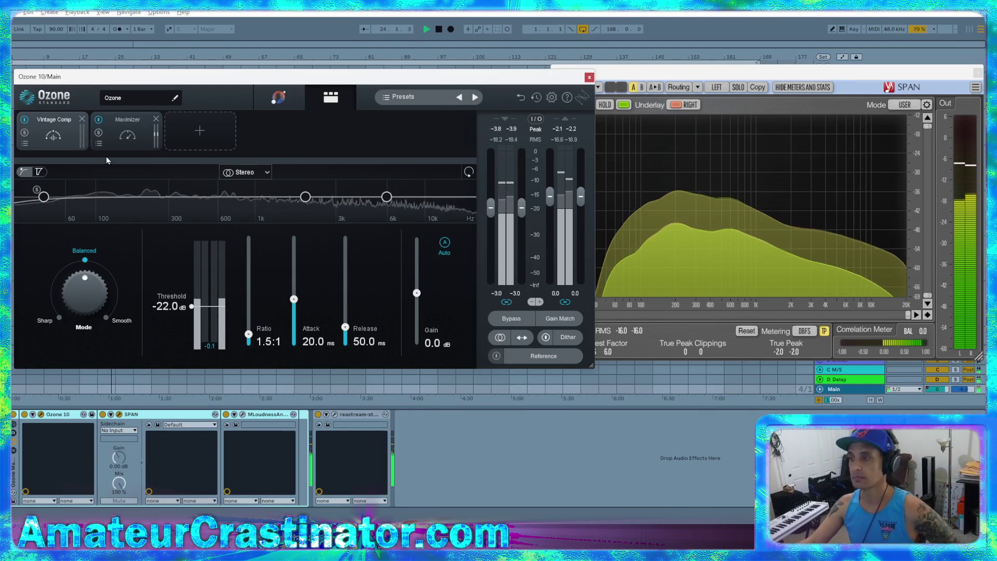
Move Vintage Comp's lowest filter node to 52 Hz and compare the mix with the module off and on, leaving it on
click(24, 120)
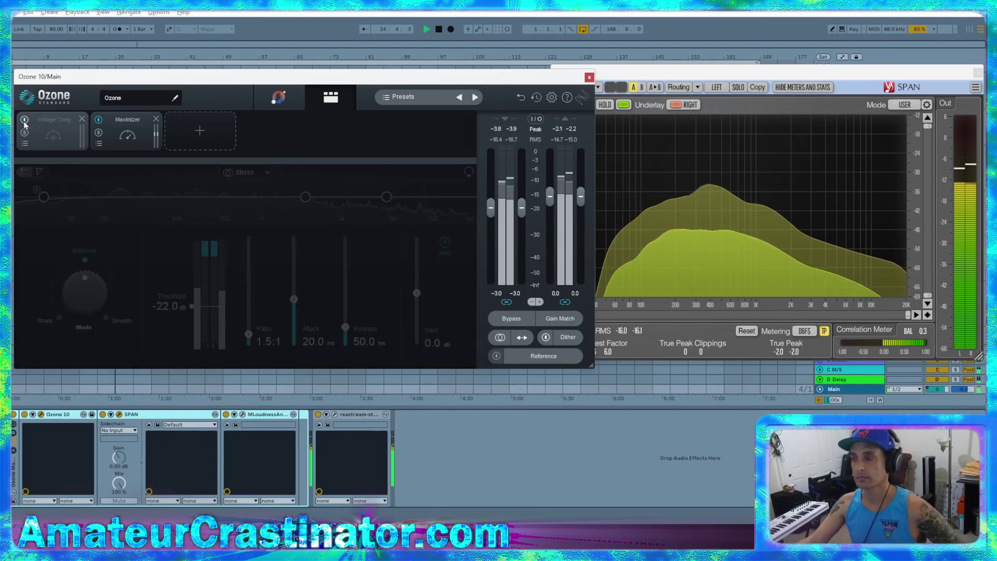
click(24, 121)
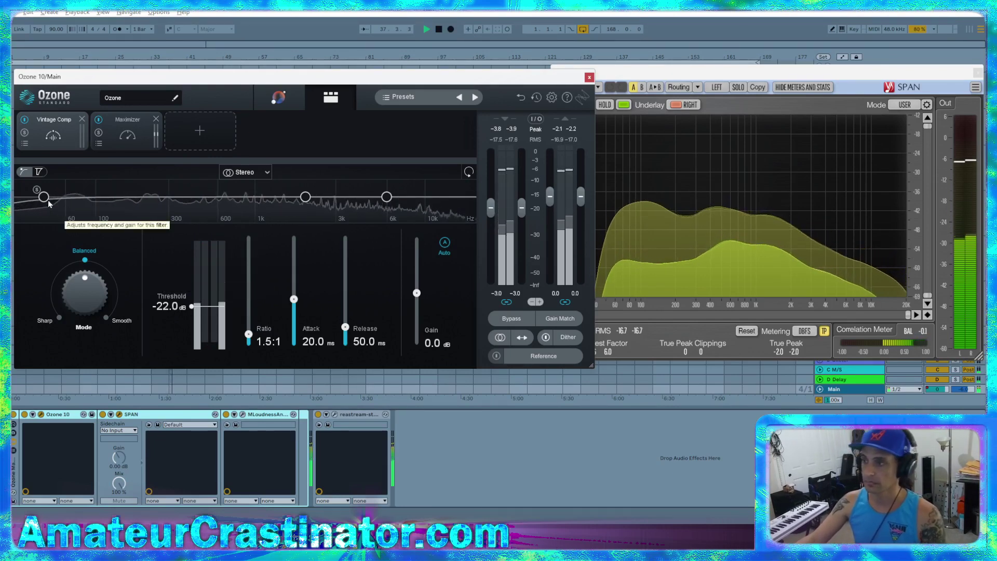
drag(44, 198, 57, 196)
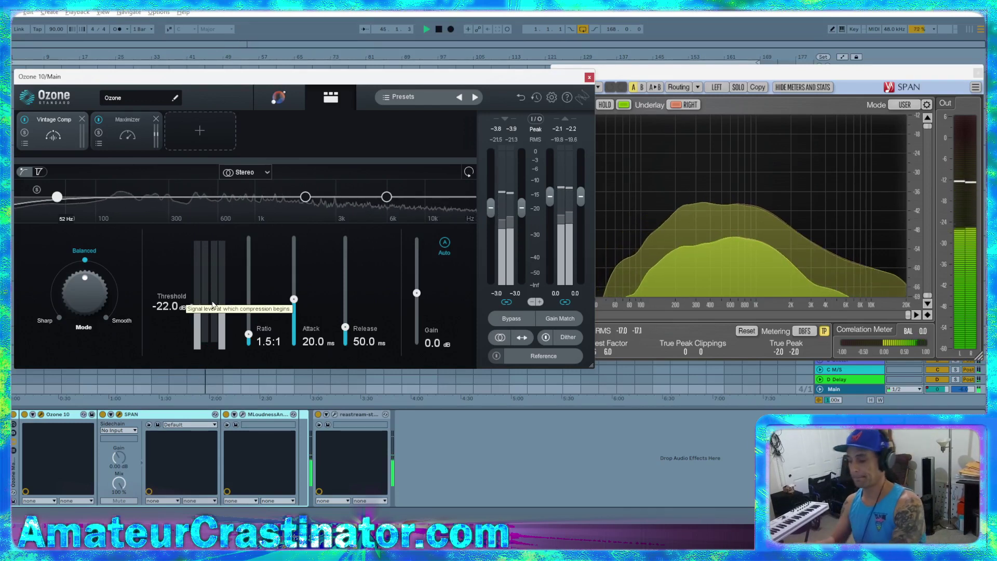
click(25, 120)
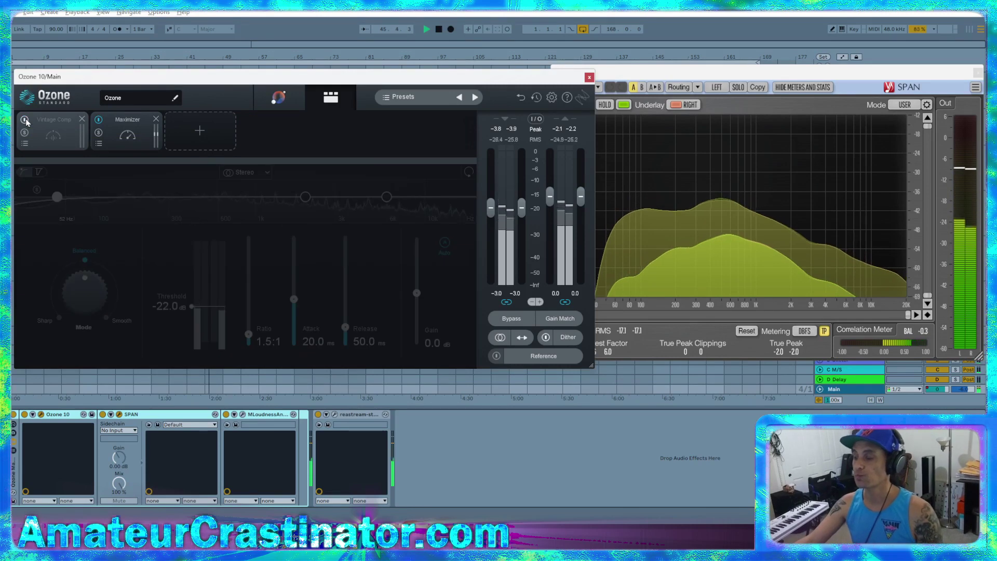
click(24, 120)
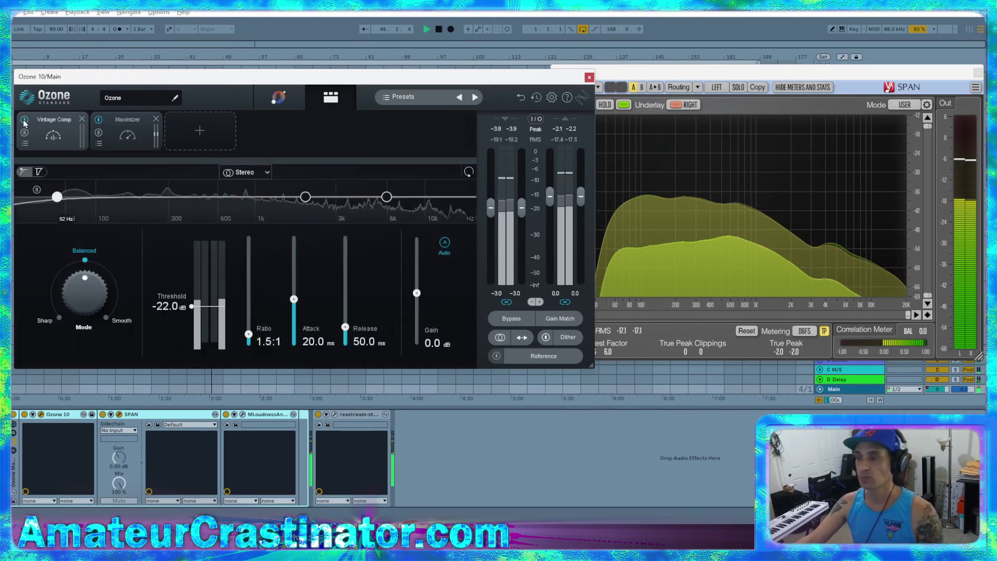
Add a Vintage Tape module to Ozone and place it between Vintage Comp and the Maximizer
click(204, 131)
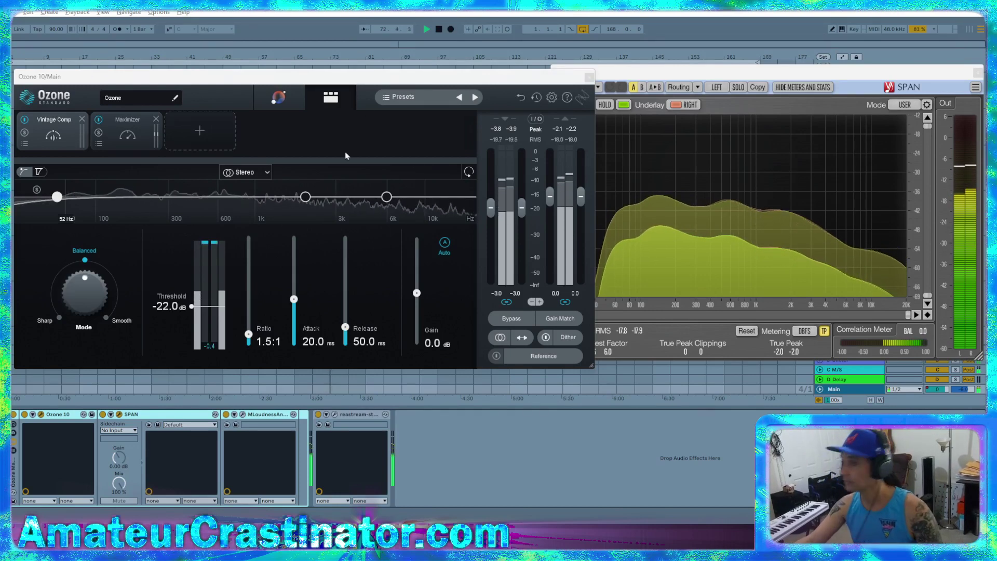
click(179, 134)
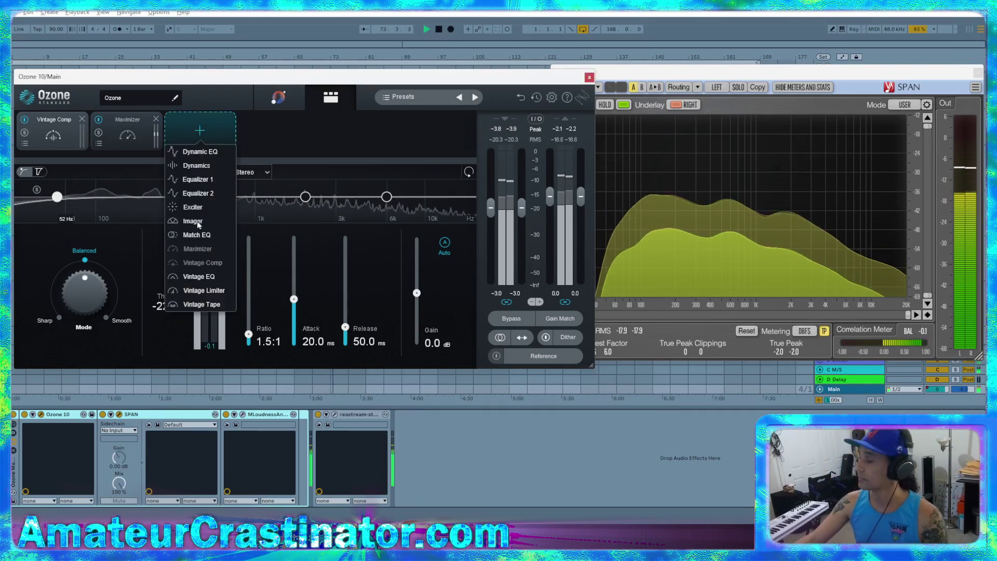
click(202, 304)
drag(202, 133, 150, 141)
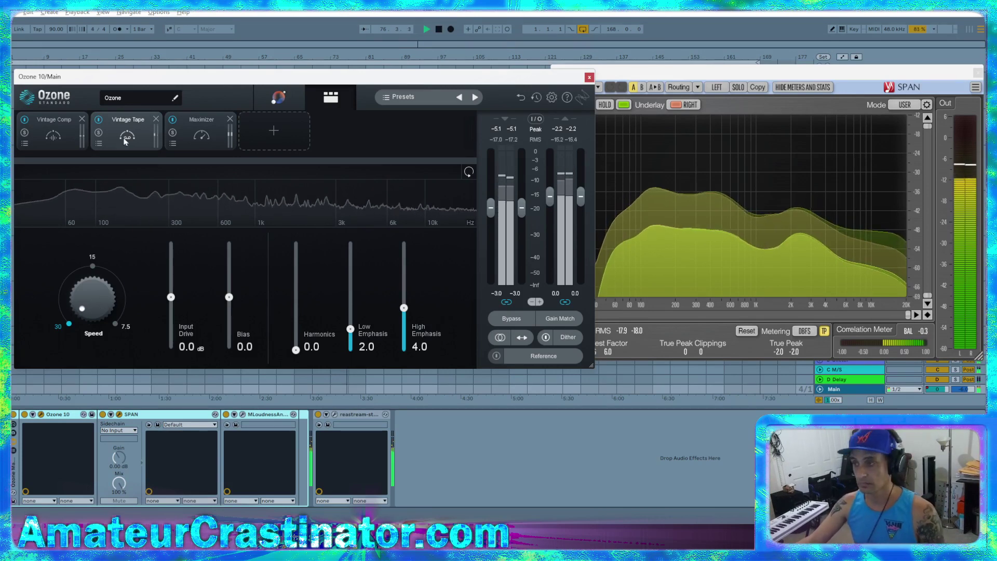
Compare the mix with Vintage Tape off and on, then try Harmonics at 1.7 and Low Emphasis at 3.2
click(99, 120)
click(99, 120)
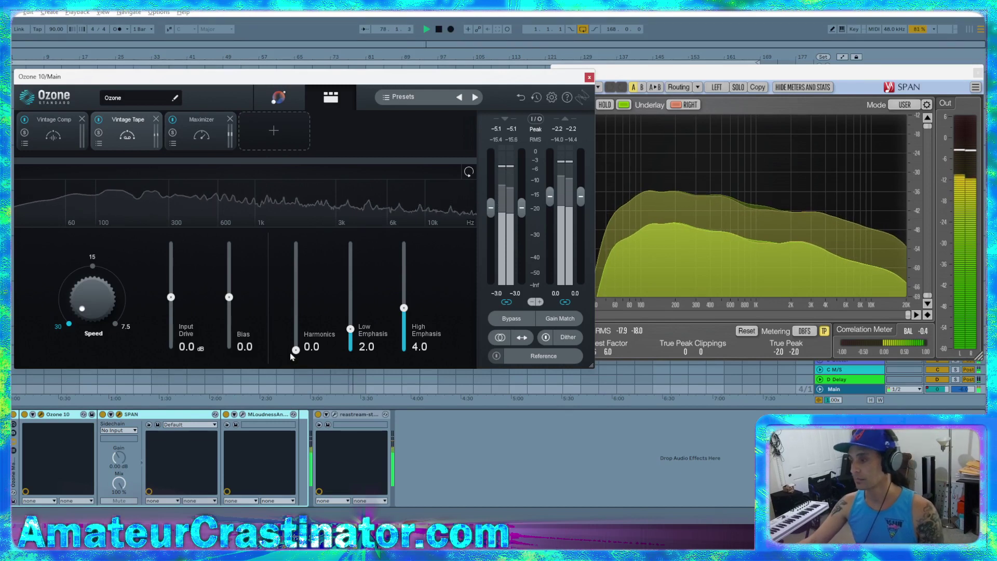
drag(296, 349, 347, 322)
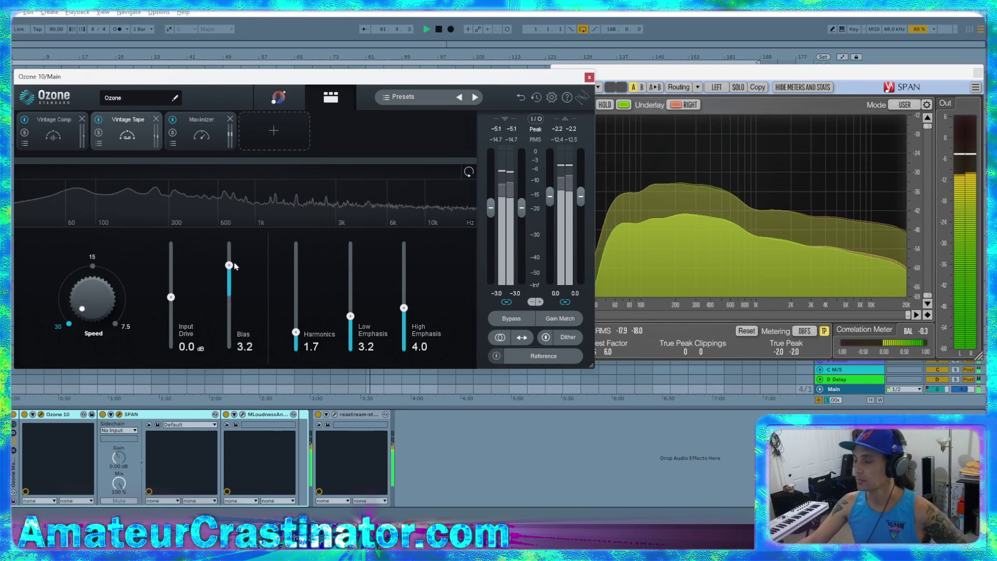
Set Vintage Tape's Input Drive to 4.0 dB and Bias to -0.3, and compare the module off and on
mouse_move(229, 295)
mouse_down()
mouse_move(229, 340)
mouse_move(242, 263)
mouse_move(233, 296)
mouse_up()
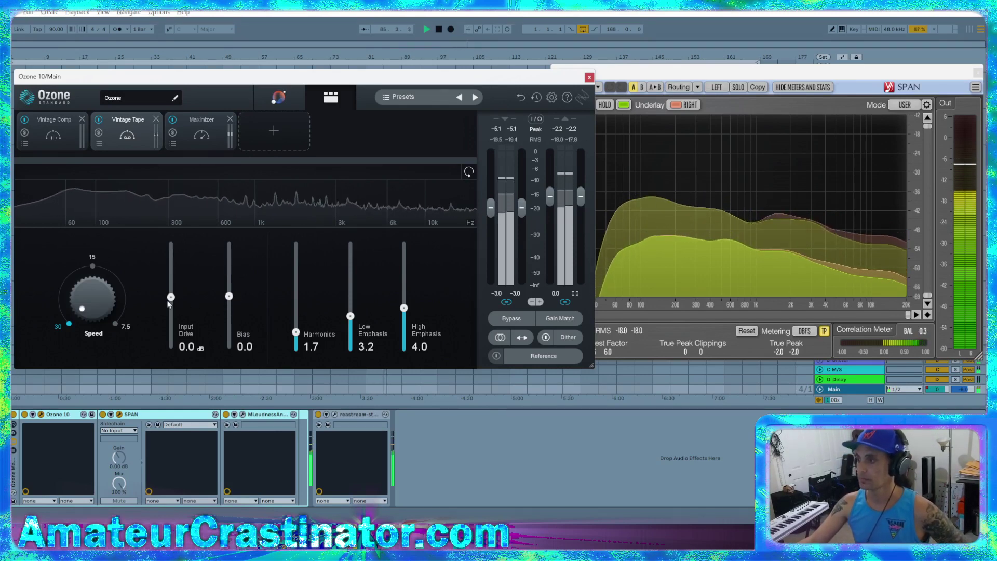
scroll(169, 304, up, 2)
mouse_move(232, 298)
mouse_down()
mouse_move(229, 257)
mouse_move(229, 343)
mouse_move(233, 257)
mouse_move(232, 296)
mouse_up()
scroll(170, 294, up, 4)
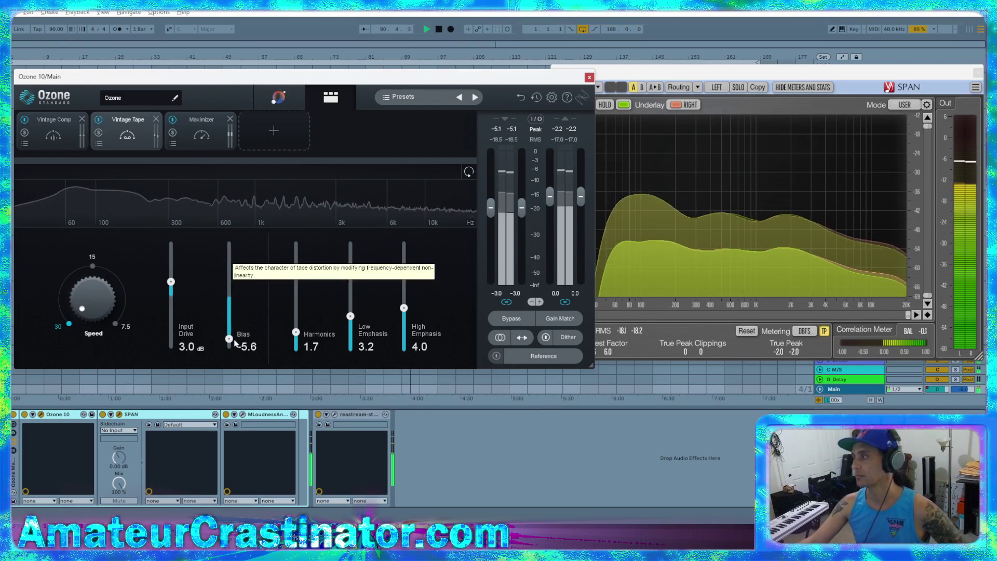
drag(234, 308, 232, 305)
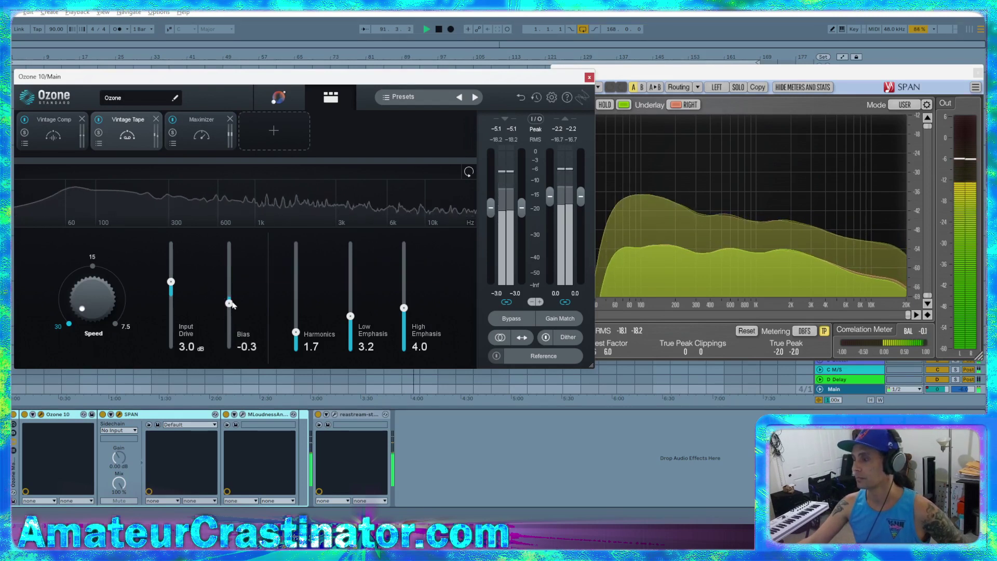
drag(172, 283, 171, 278)
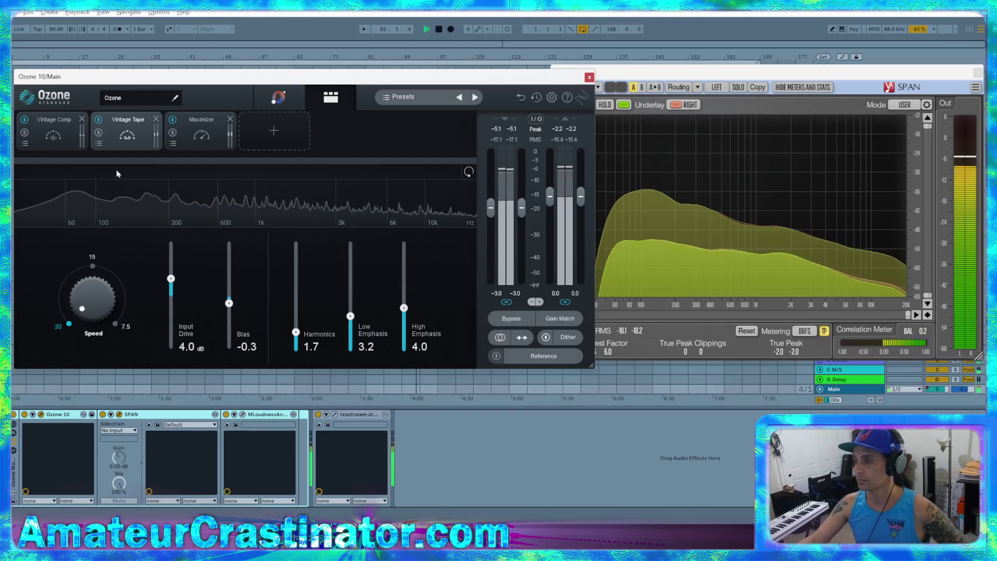
click(98, 120)
click(99, 121)
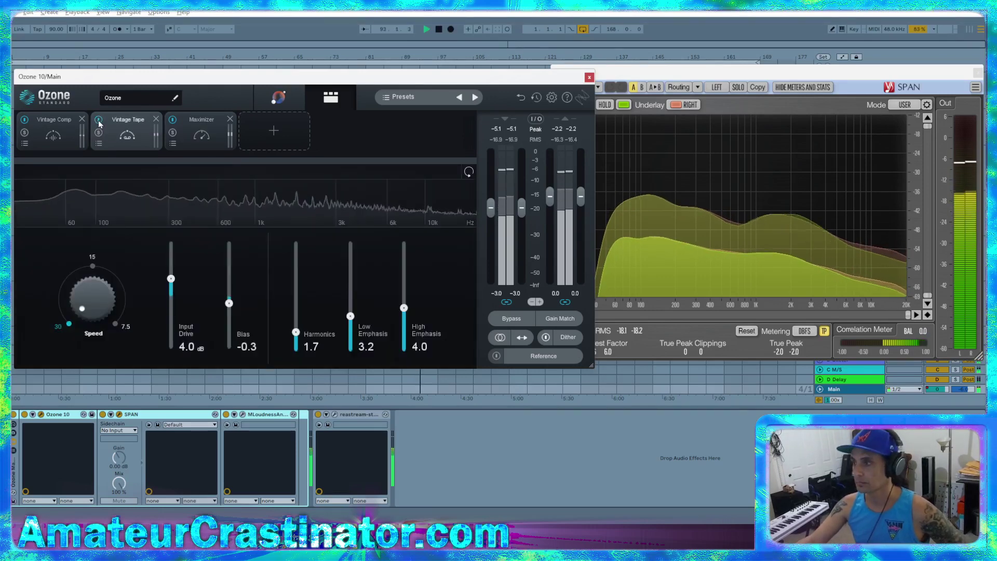
Set Vintage Tape's Harmonics to 3.6, Low Emphasis to 2.1 and High Emphasis to 7.7, then compare the module off and on, leaving it on
scroll(299, 338, up, 5)
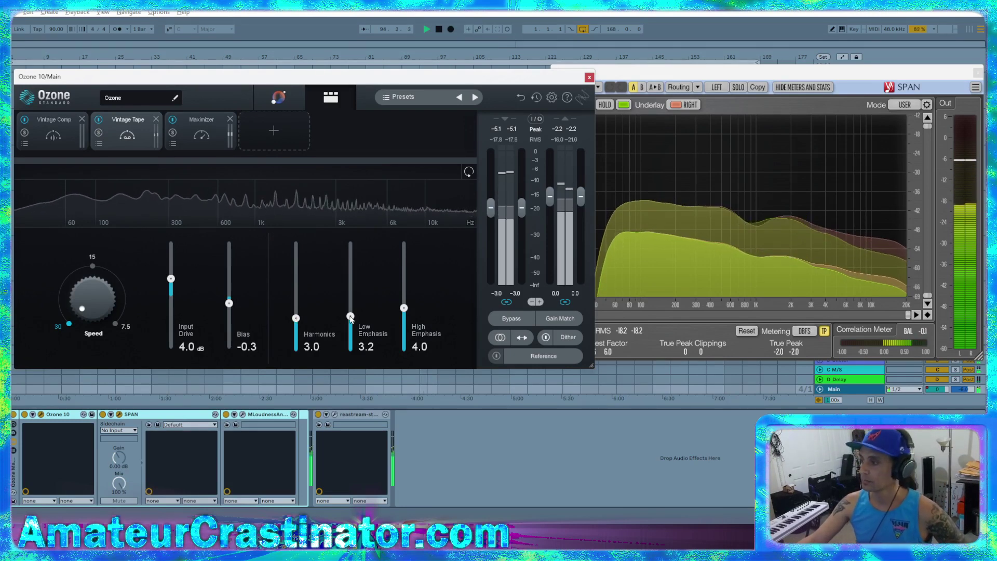
drag(350, 289, 403, 314)
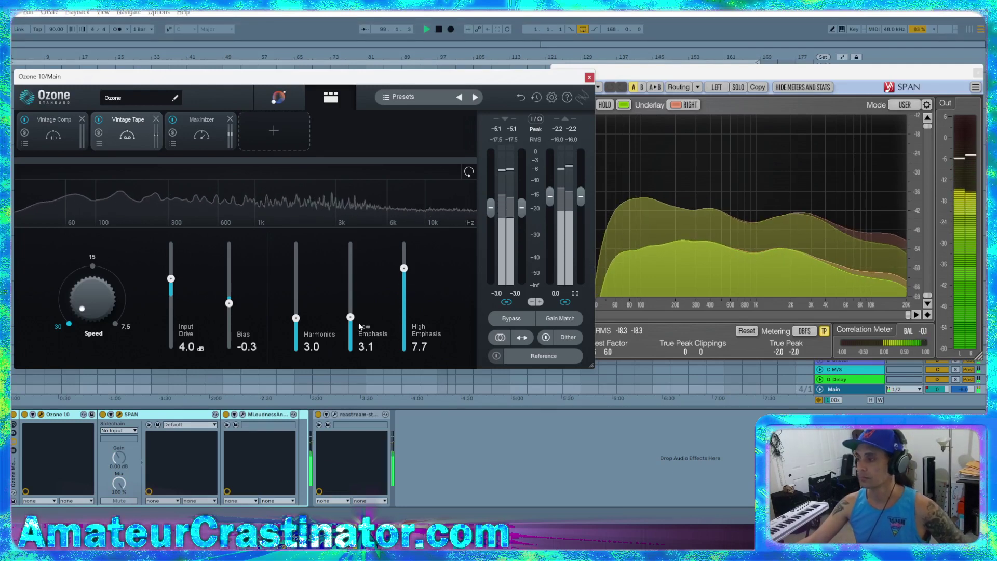
drag(351, 318, 351, 330)
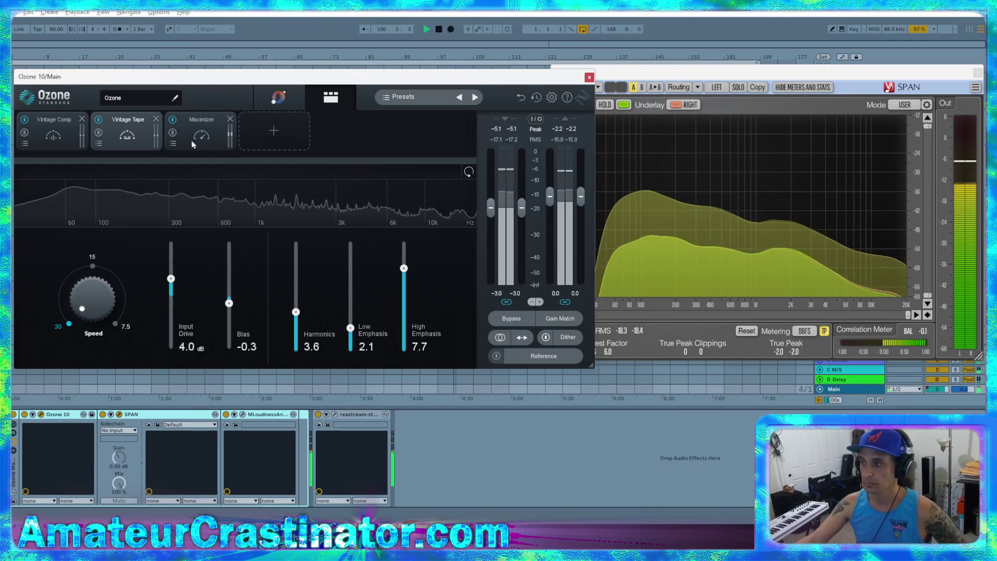
click(99, 120)
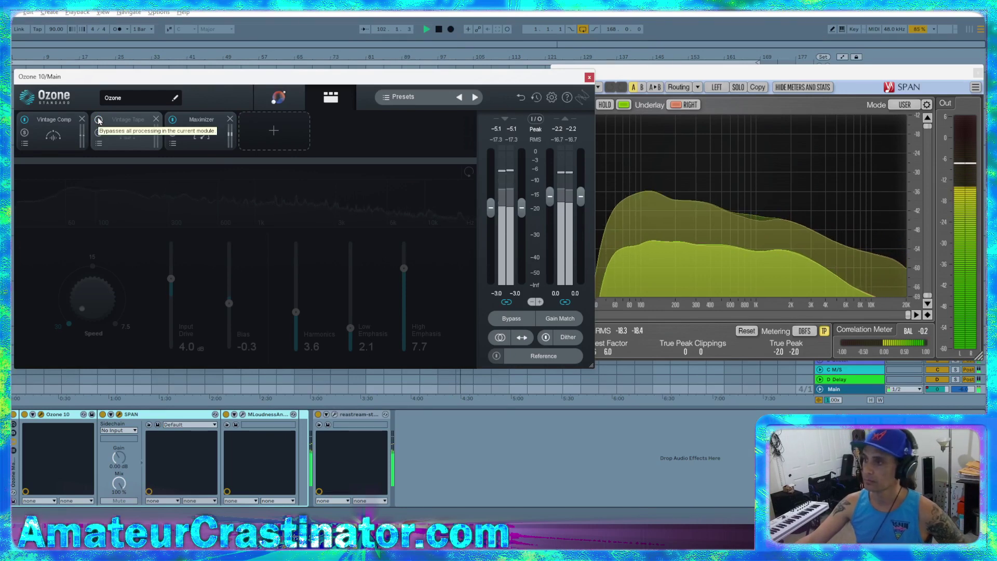
click(99, 120)
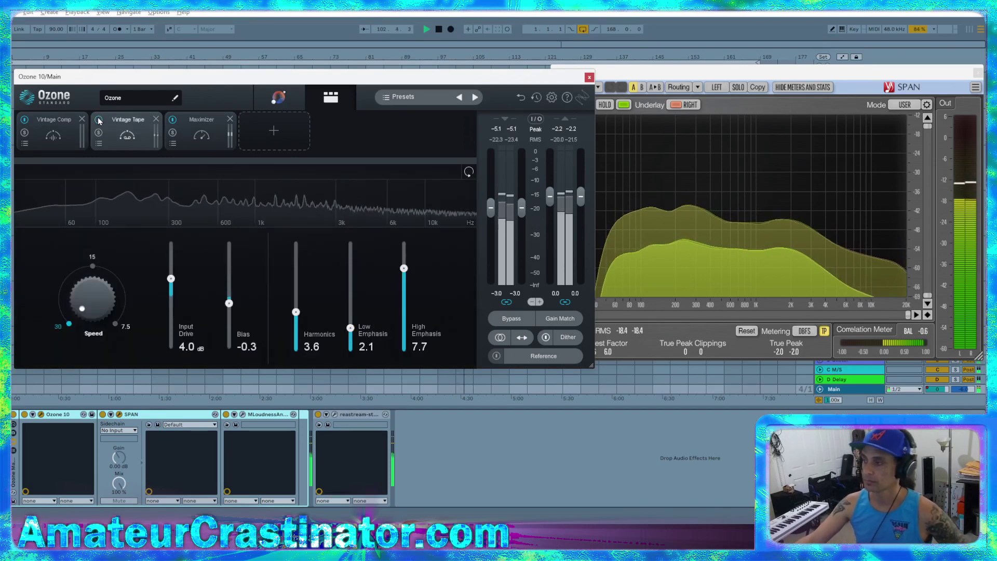
click(98, 120)
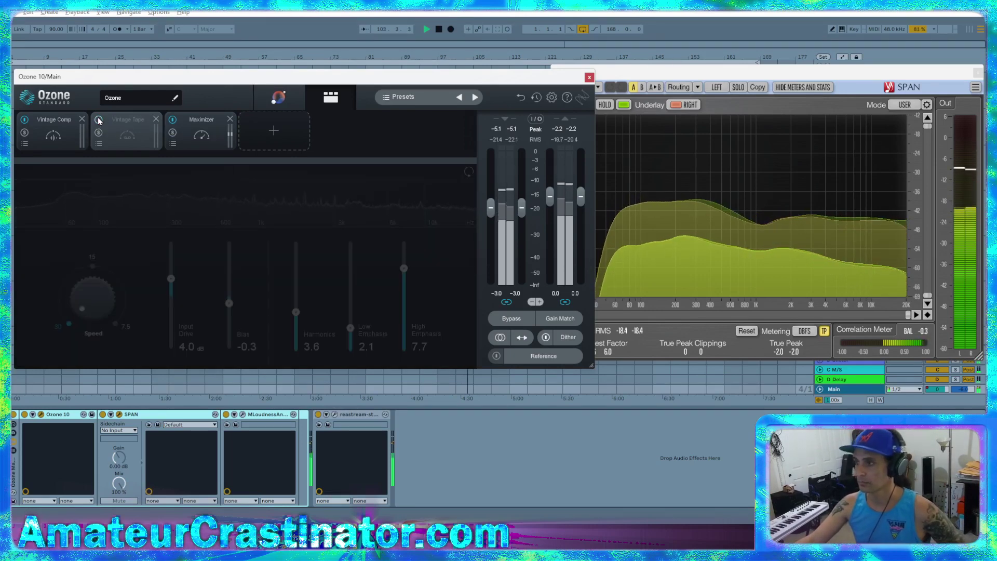
click(98, 120)
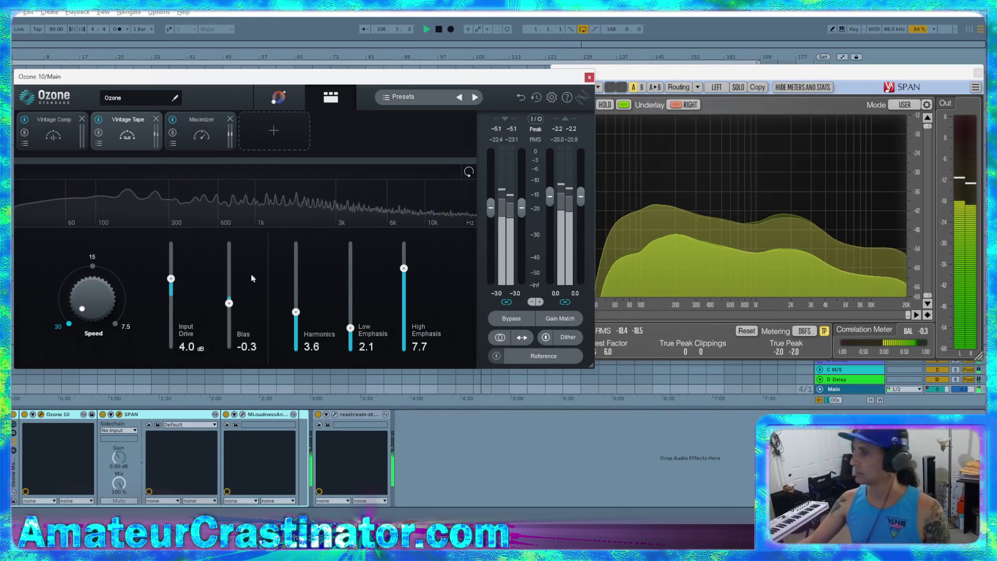
click(273, 141)
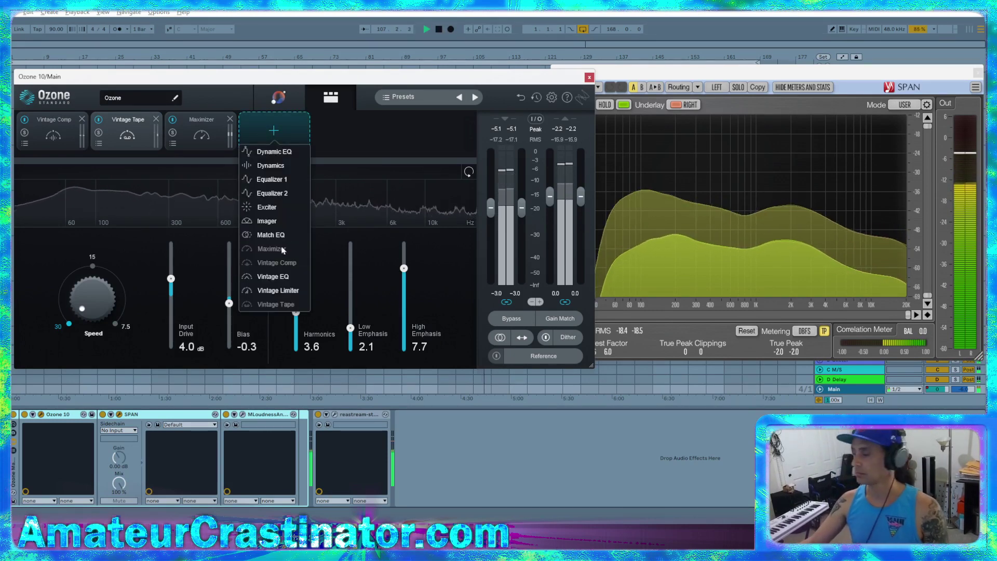
click(68, 129)
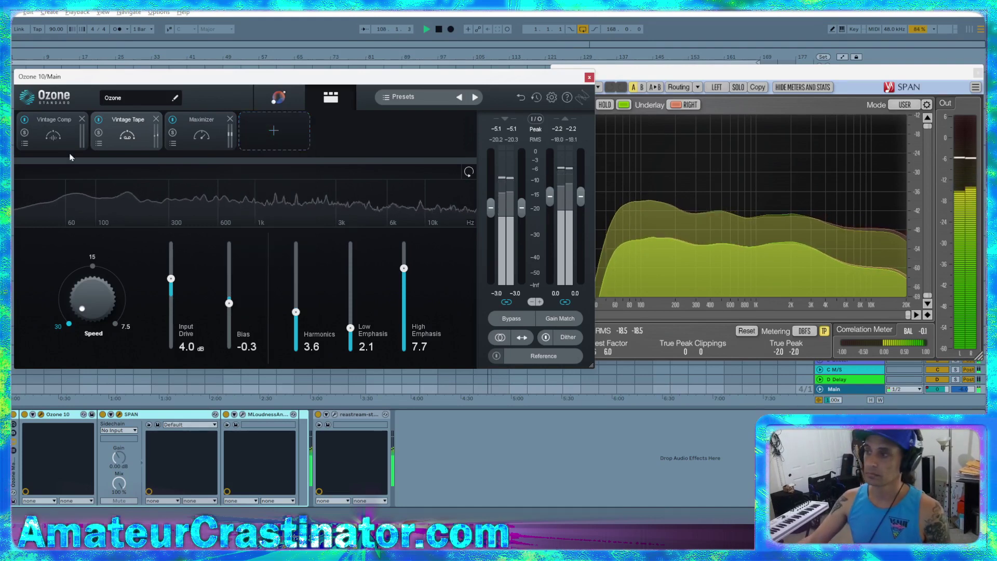
click(72, 129)
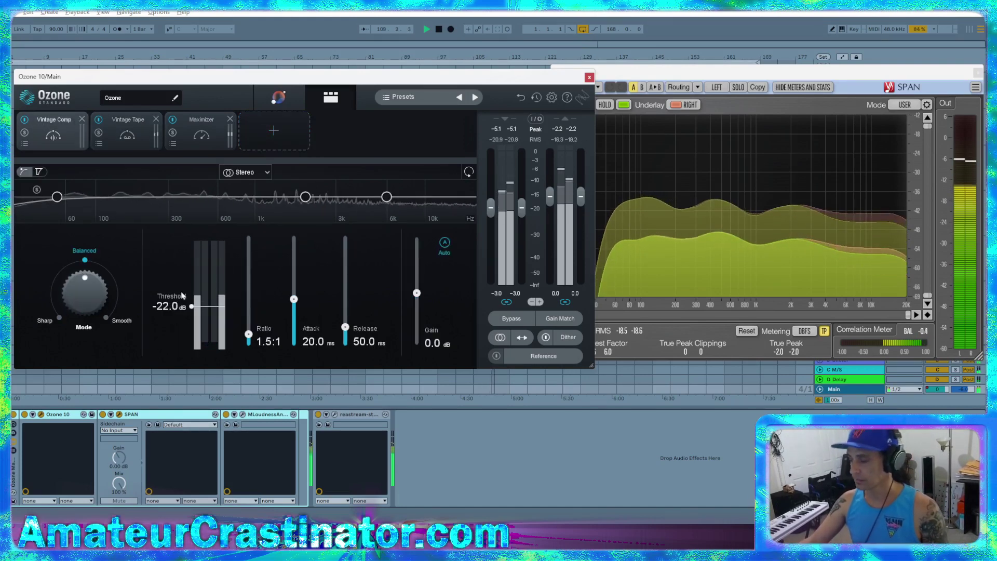
click(260, 135)
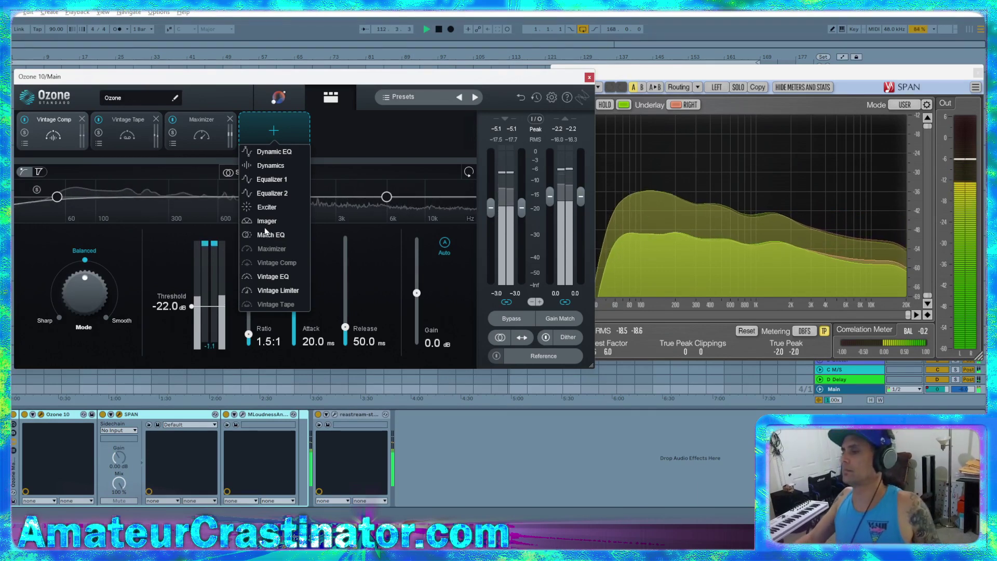
Close the Ozone and SPAN windows, and lower the high-pass frequency in the Kit Hi track's TDR Nova to 224 Hz
click(589, 77)
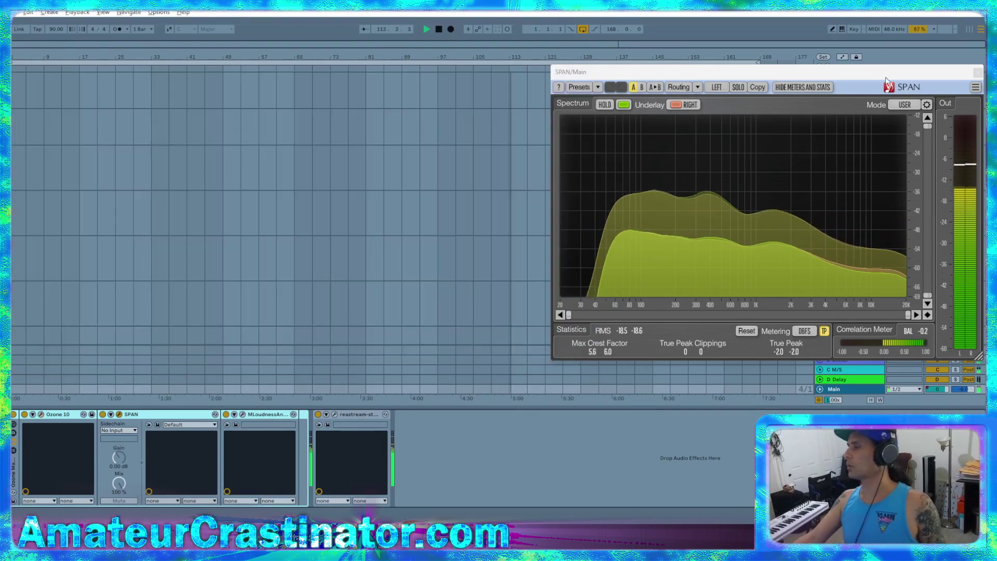
click(977, 73)
click(858, 134)
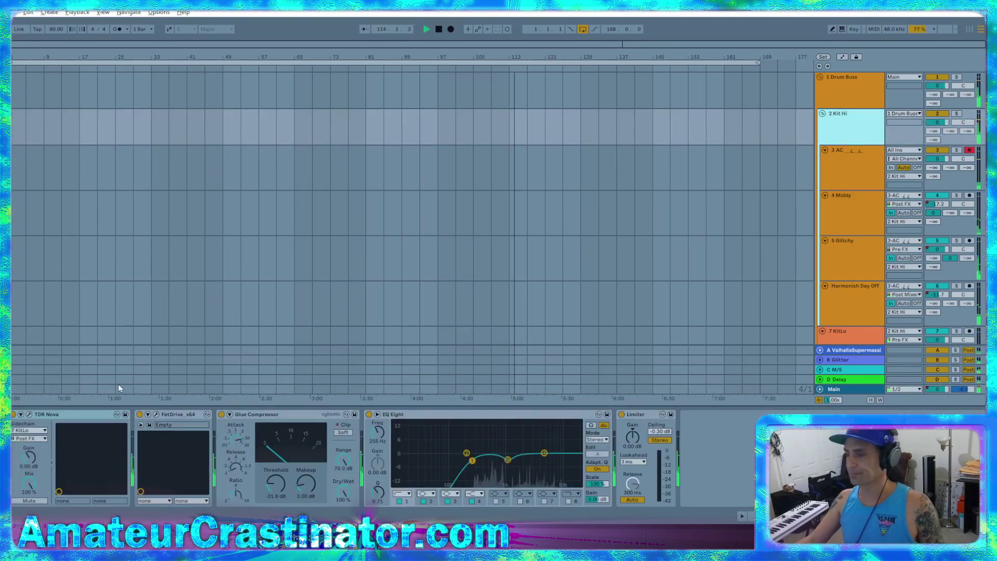
click(29, 414)
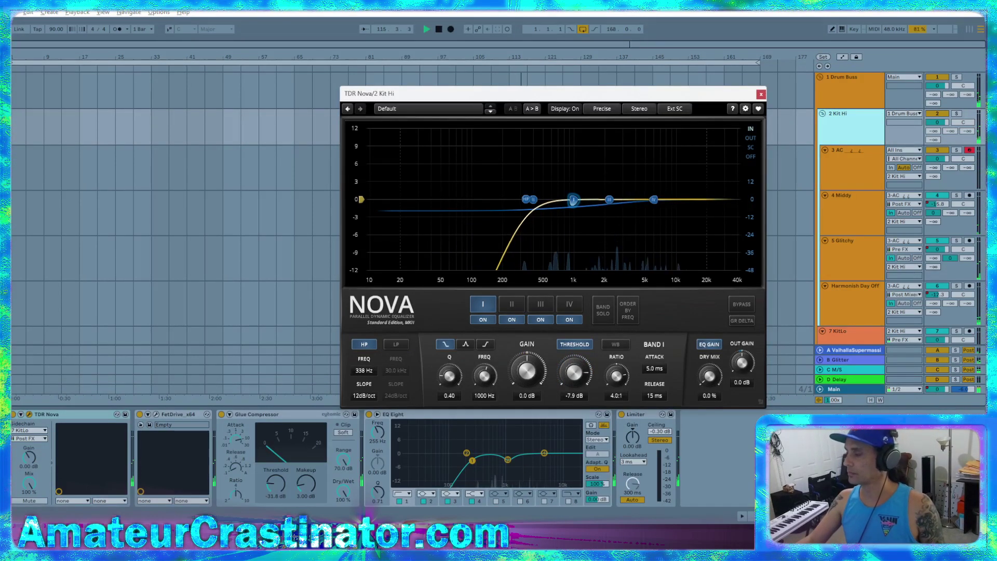
drag(525, 199, 503, 199)
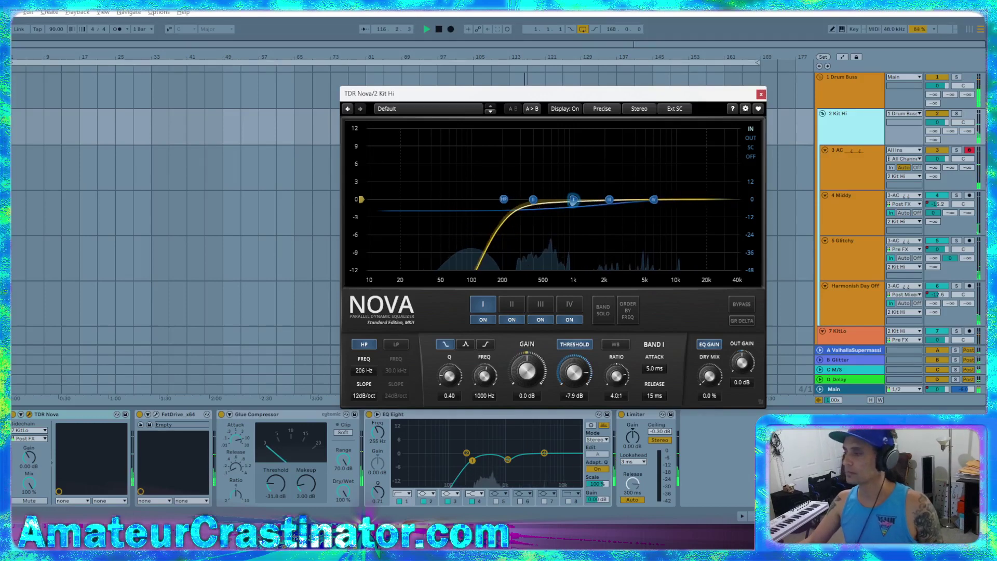
drag(364, 373, 365, 369)
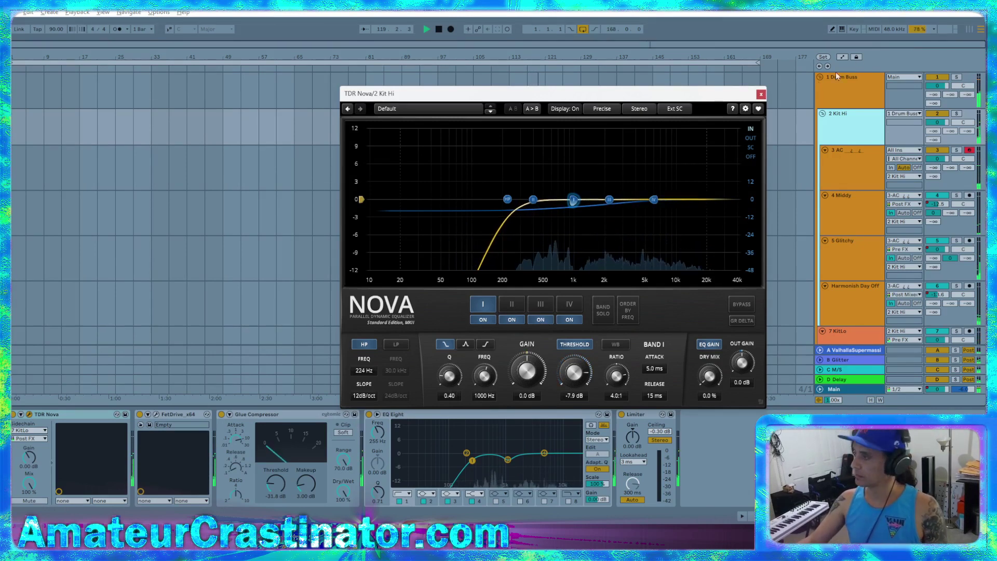
click(761, 94)
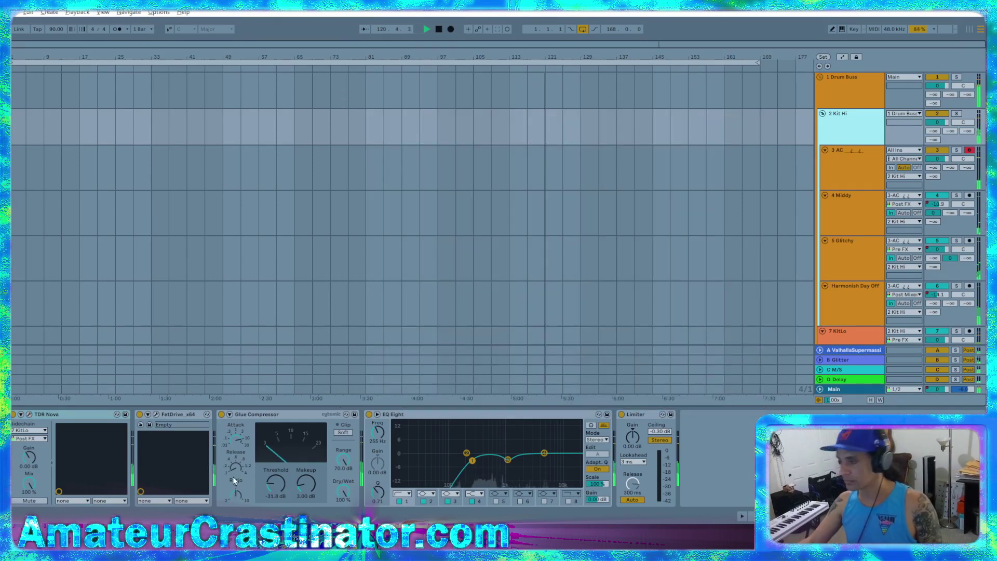
Set Kit Hi's Glue Compressor to a Threshold of -33.3 dB and a Makeup gain of 5 dB
drag(275, 484, 275, 489)
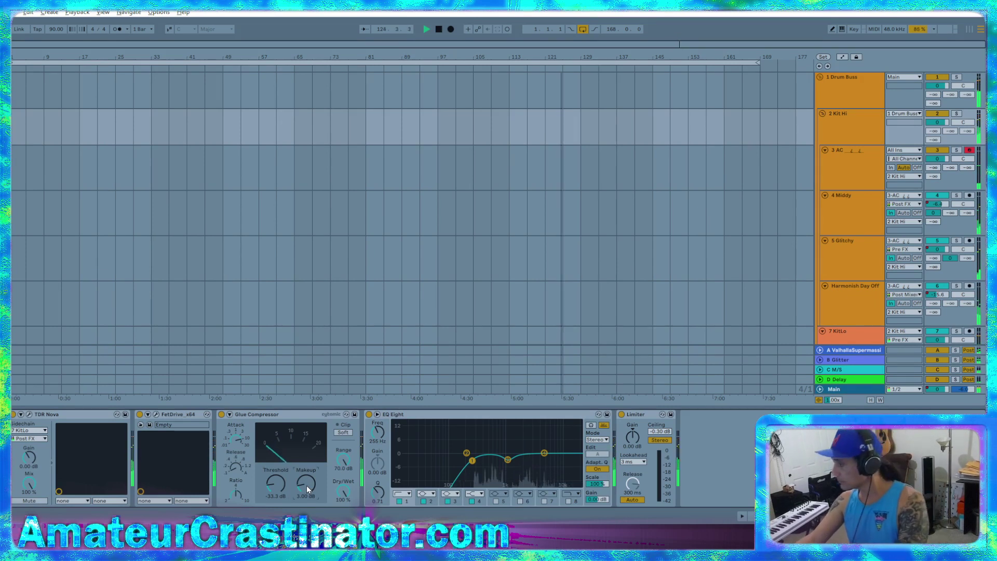
drag(307, 484, 306, 484)
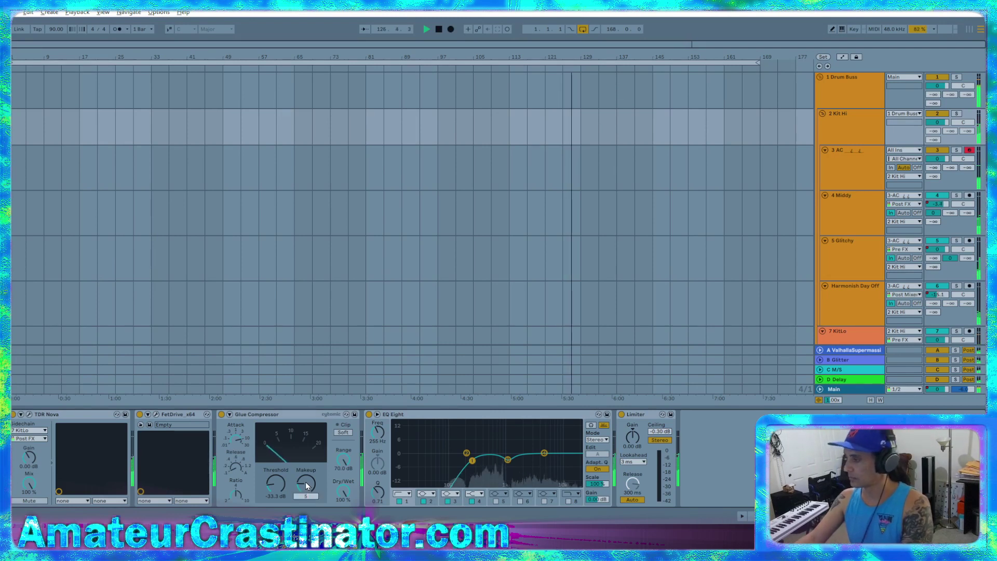
key(Return)
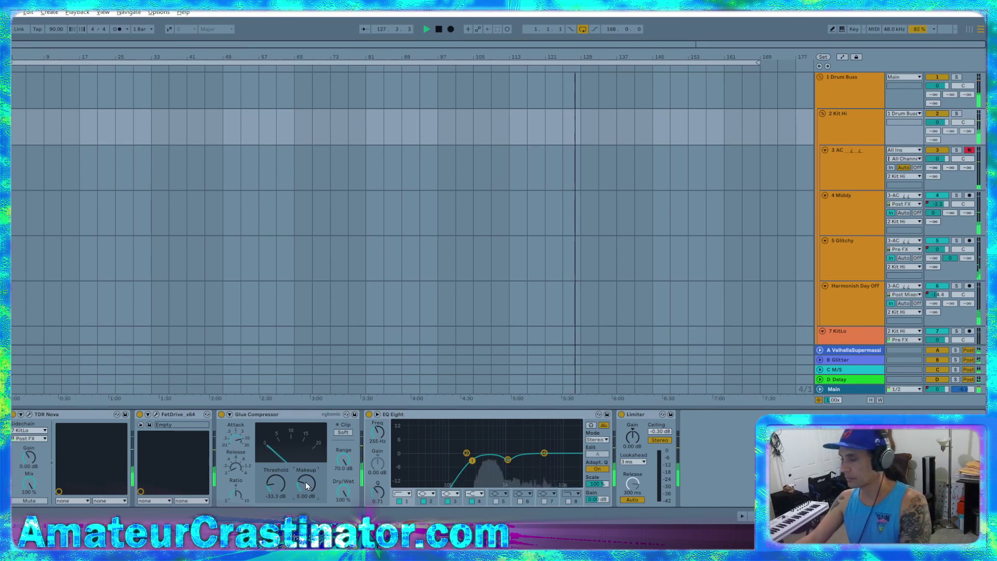
Delete the Limiter from Kit Hi's device chain and check the devices on the KitLo track
click(637, 415)
key(Delete)
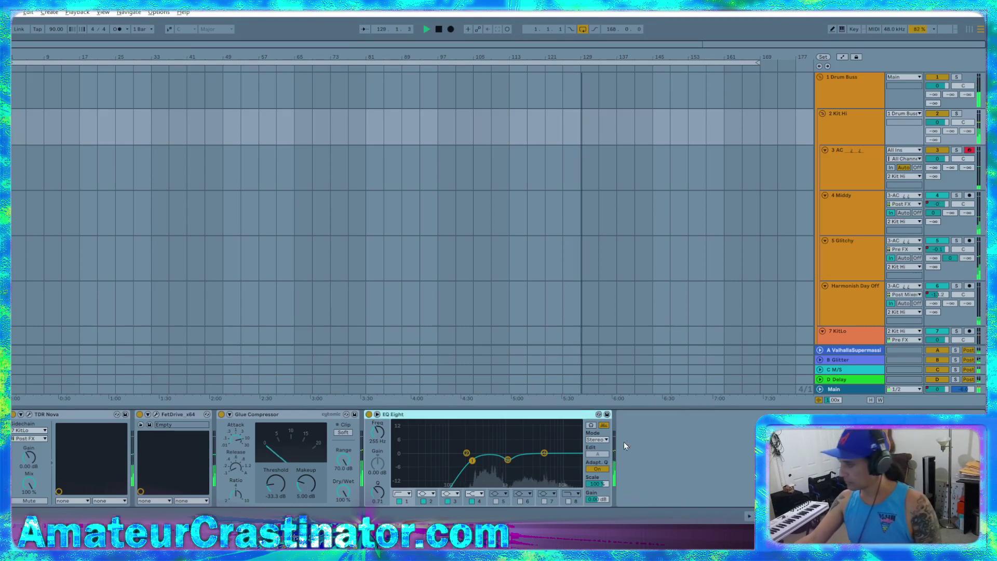
scroll(854, 321, down, 2)
click(851, 306)
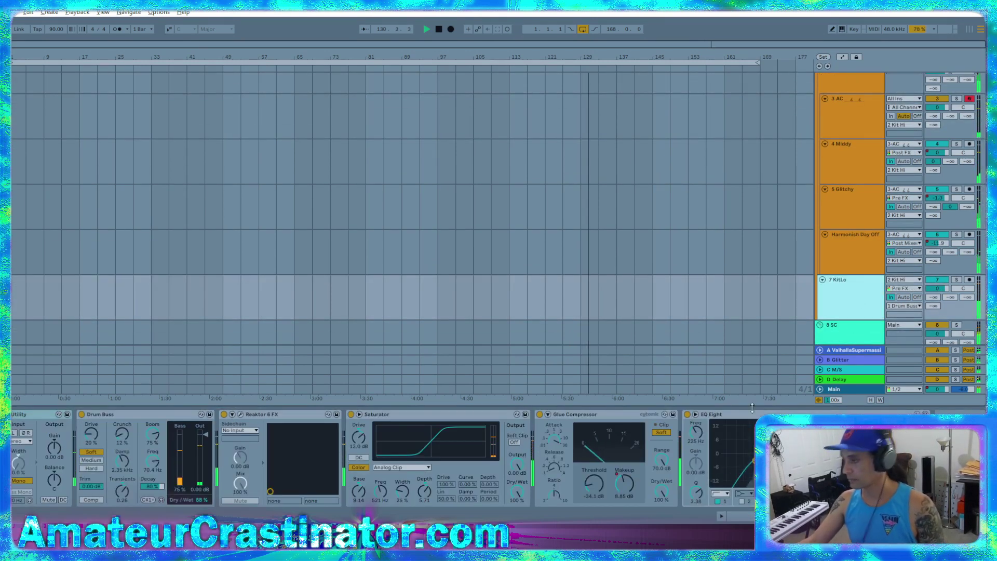
scroll(849, 125, up, 2)
click(851, 130)
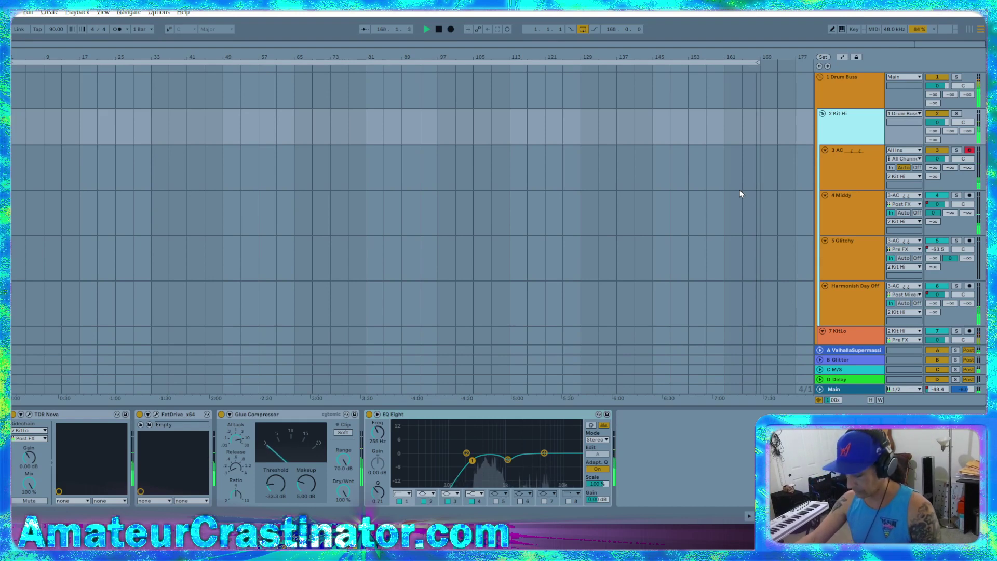
Open Ozone 10 on the Main track and compare the mix with the plug-in off and on, leaving it on
click(846, 390)
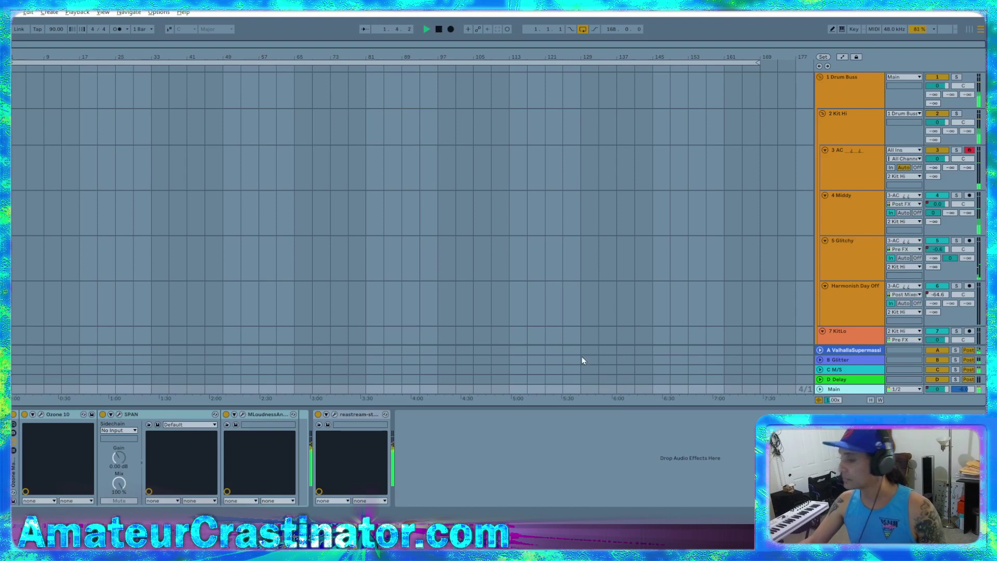
click(41, 415)
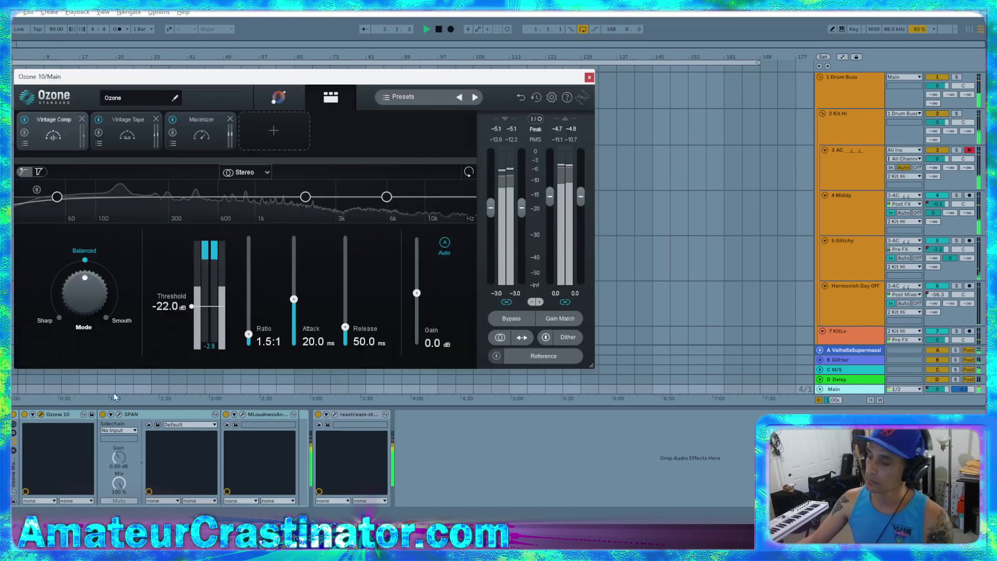
click(25, 415)
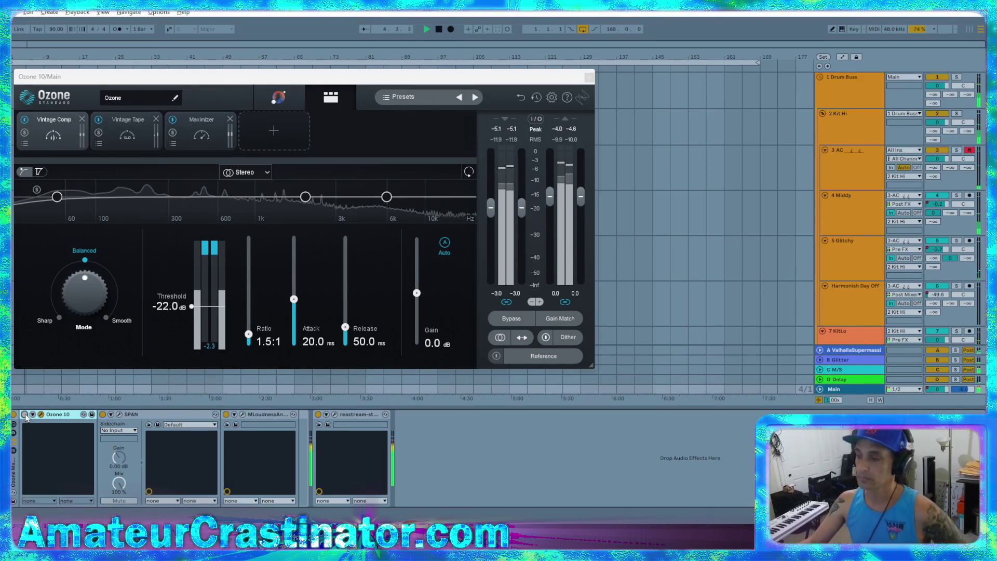
click(24, 414)
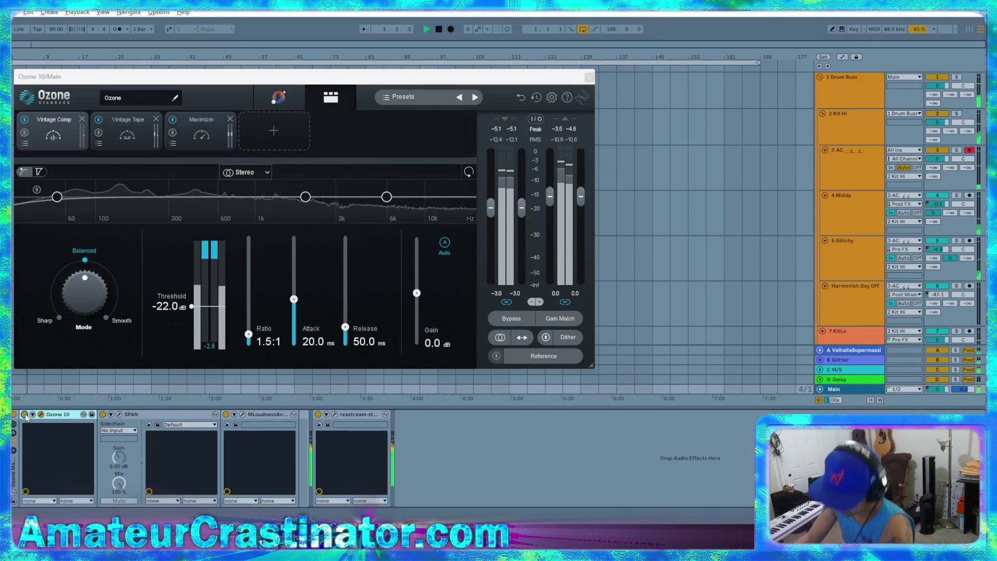
click(25, 414)
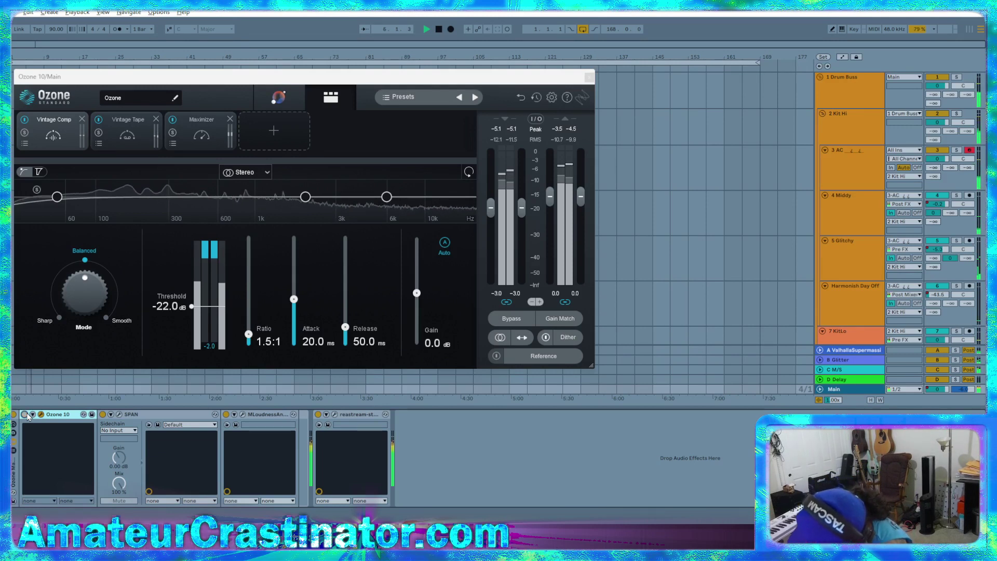
click(27, 414)
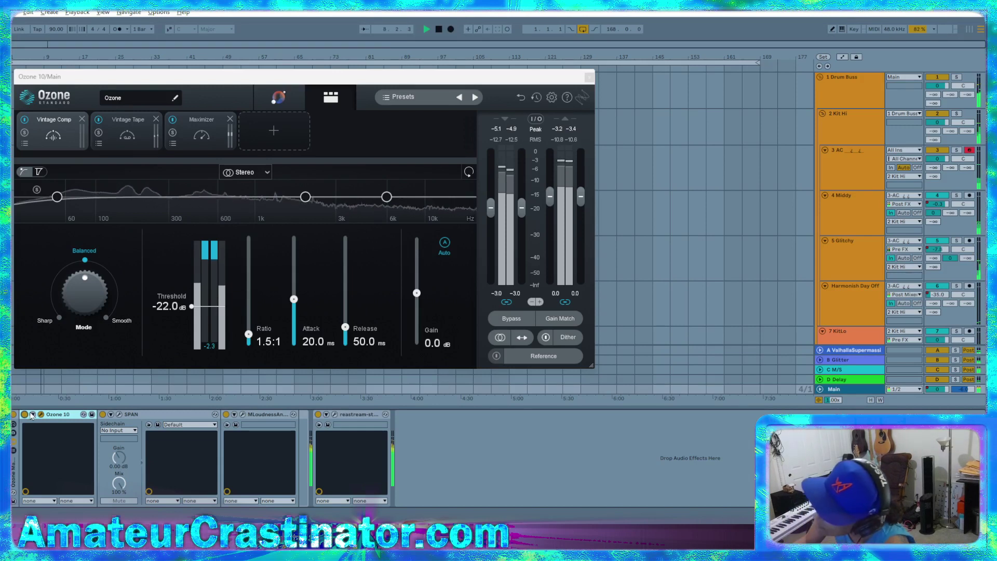
click(26, 415)
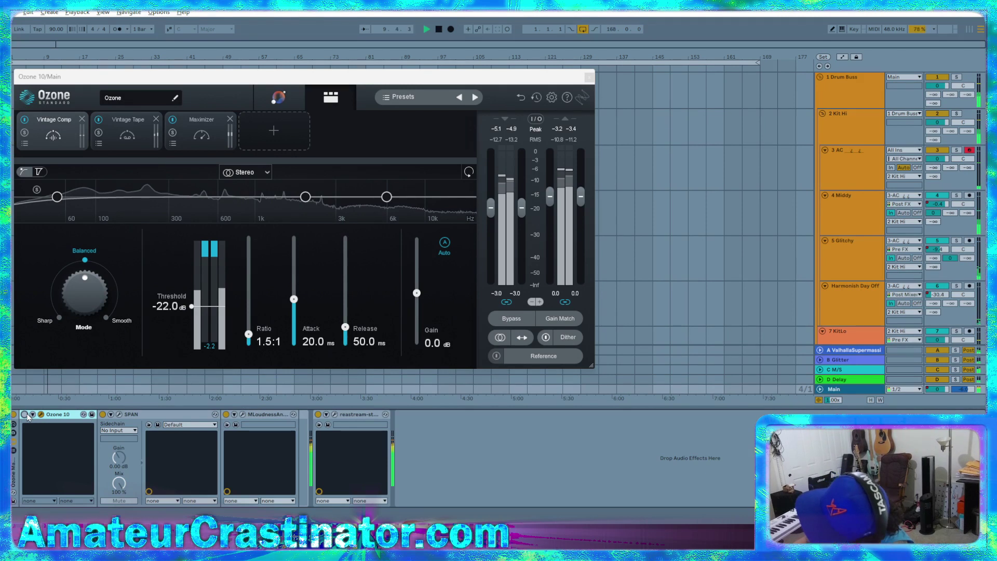
click(26, 415)
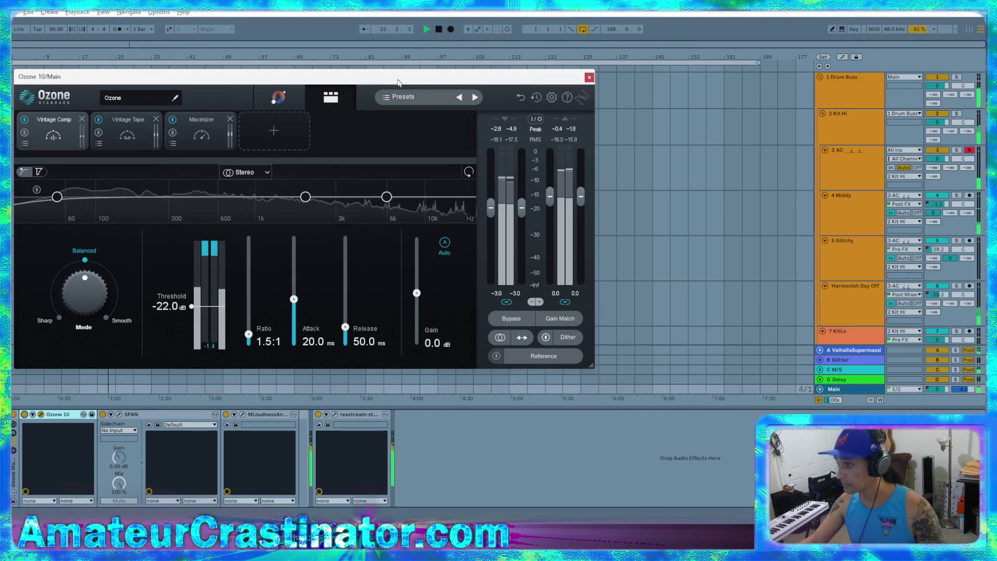
click(24, 415)
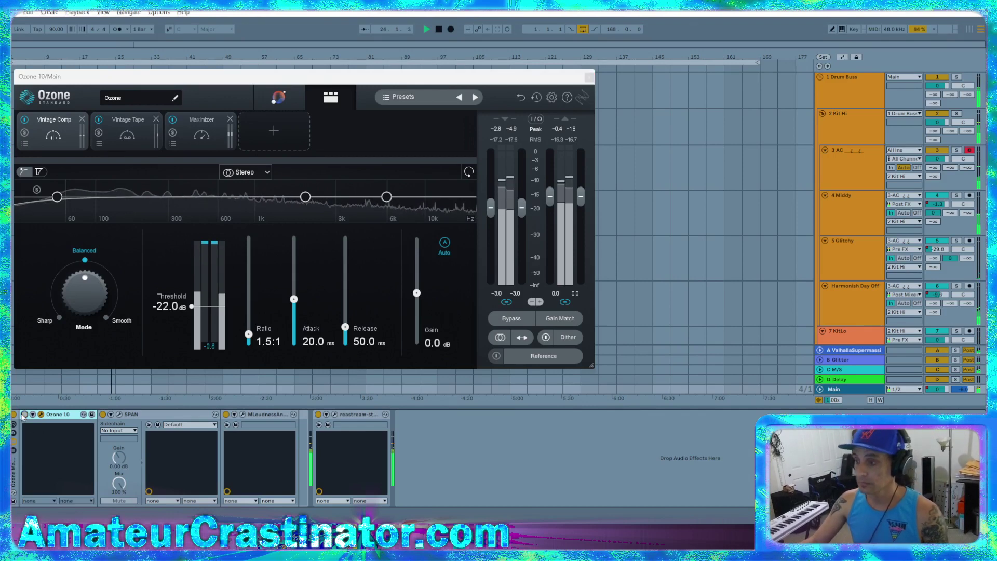
click(24, 415)
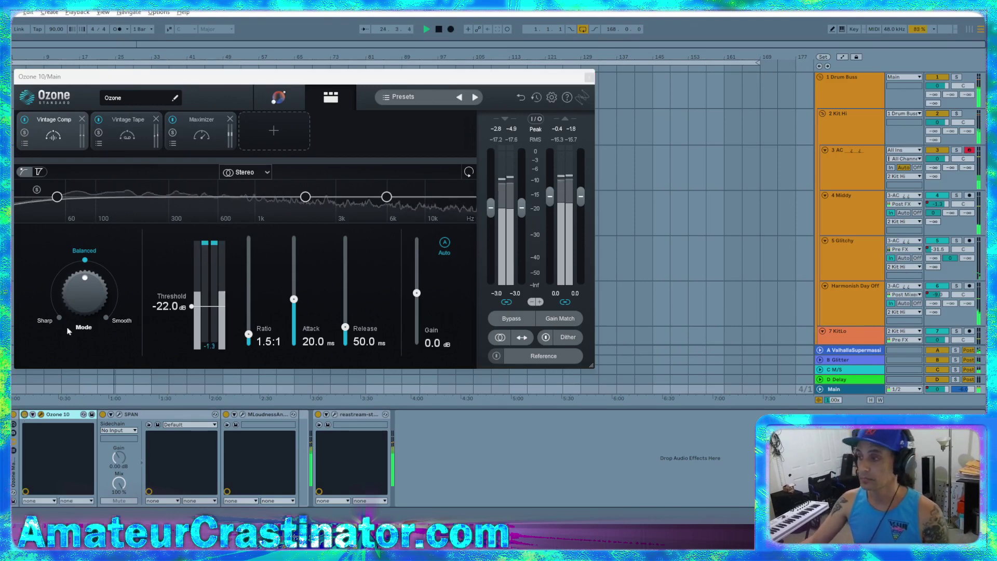
Add an Exciter module ahead of the Maximizer and split it into three bands, with crossovers between 300 and 600 Hz and at 1.6 kHz
click(127, 127)
click(274, 131)
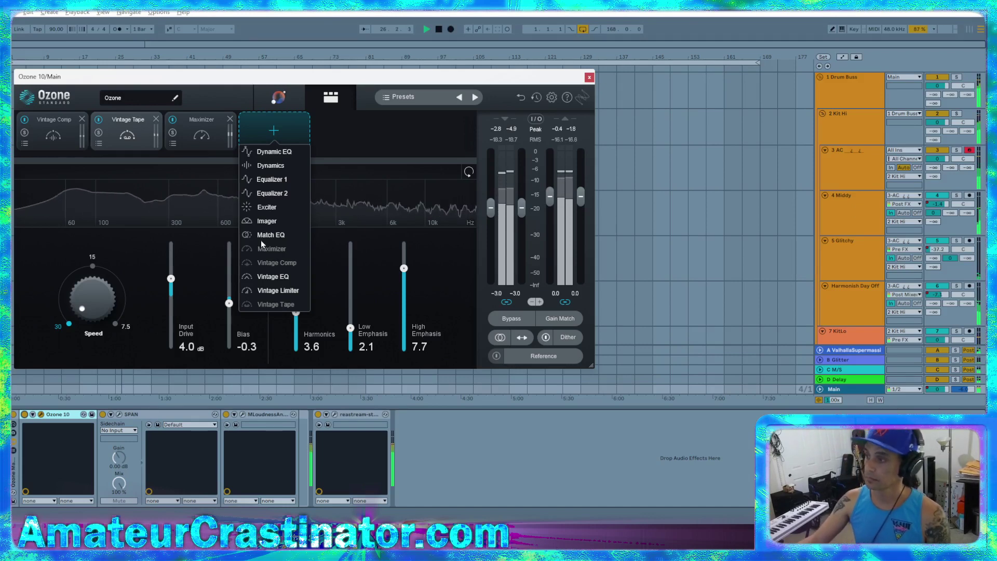
click(267, 206)
drag(267, 141, 201, 136)
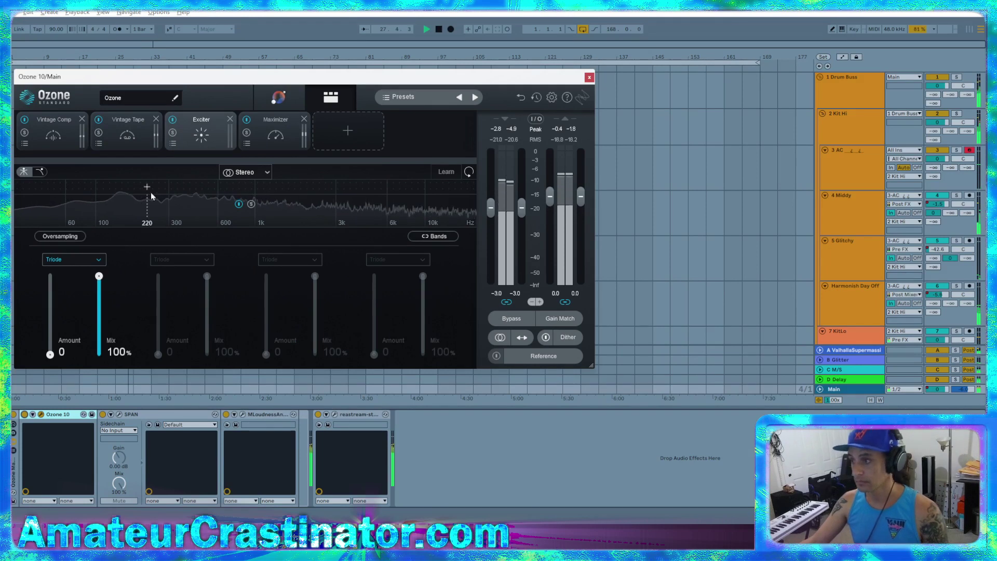
click(188, 185)
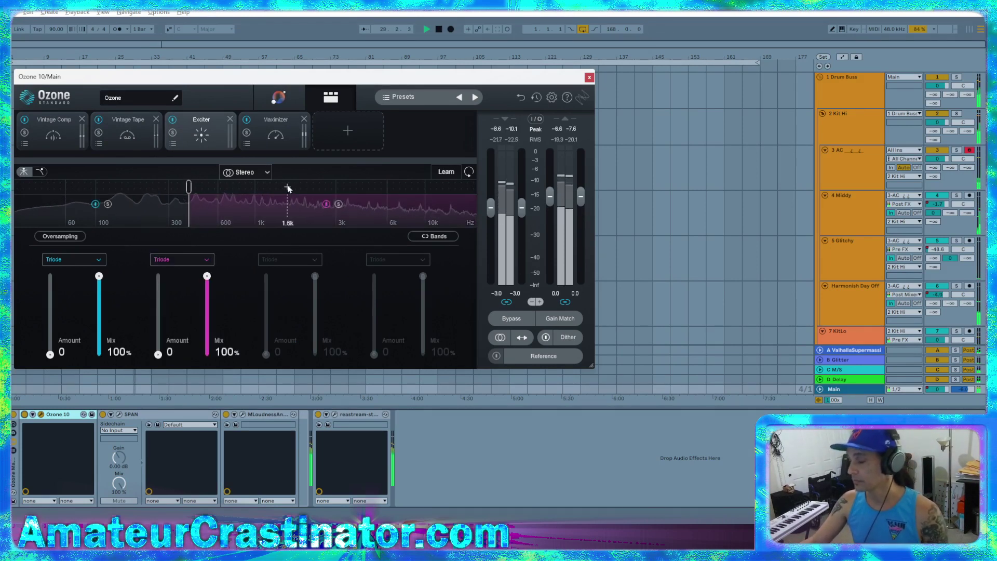
click(287, 187)
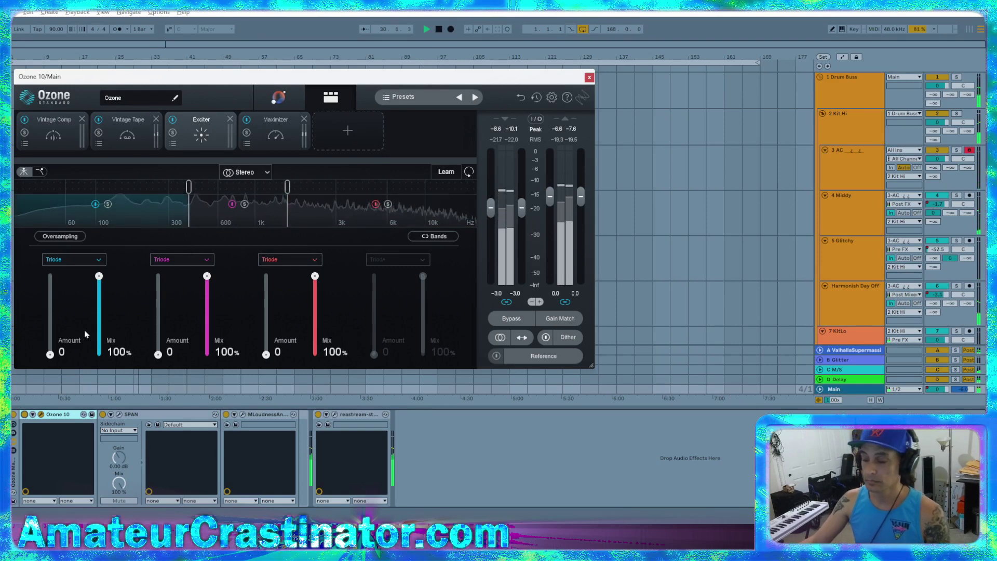
Set the Exciter's low band to Tape with Amount 6.5, compare the band off and on, and set its Mix to 91.5%
click(73, 260)
click(60, 297)
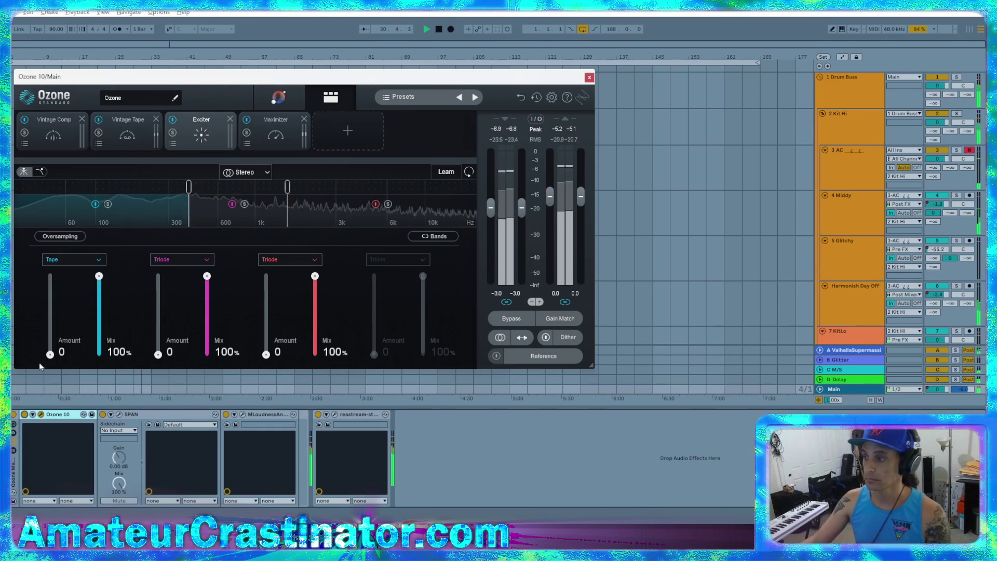
drag(49, 352, 52, 324)
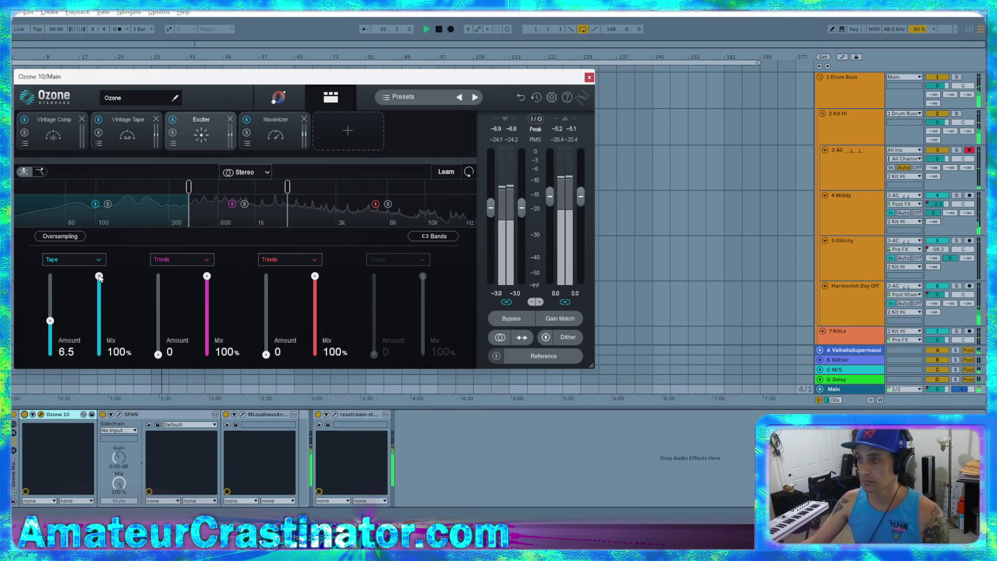
click(96, 204)
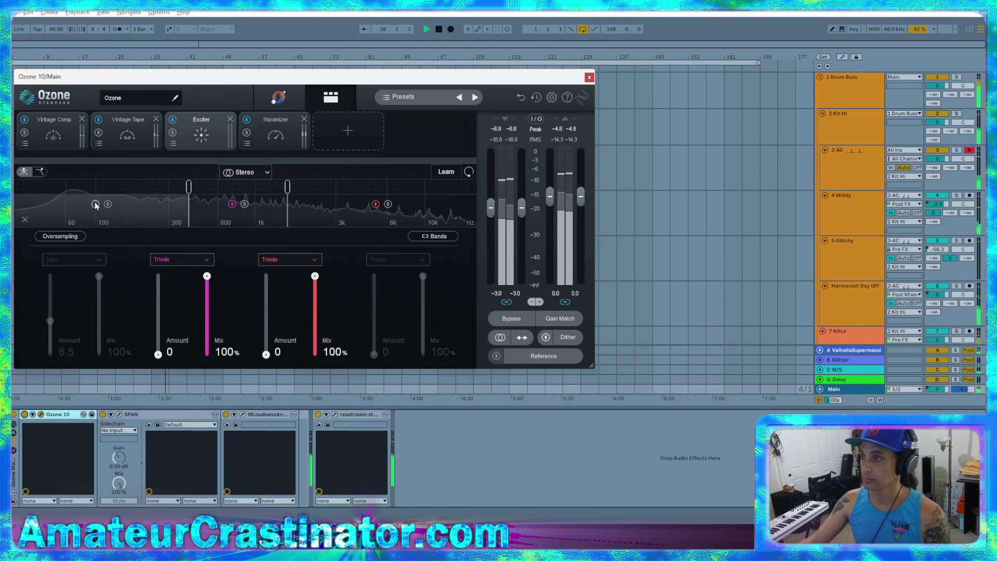
click(96, 204)
drag(99, 276, 99, 284)
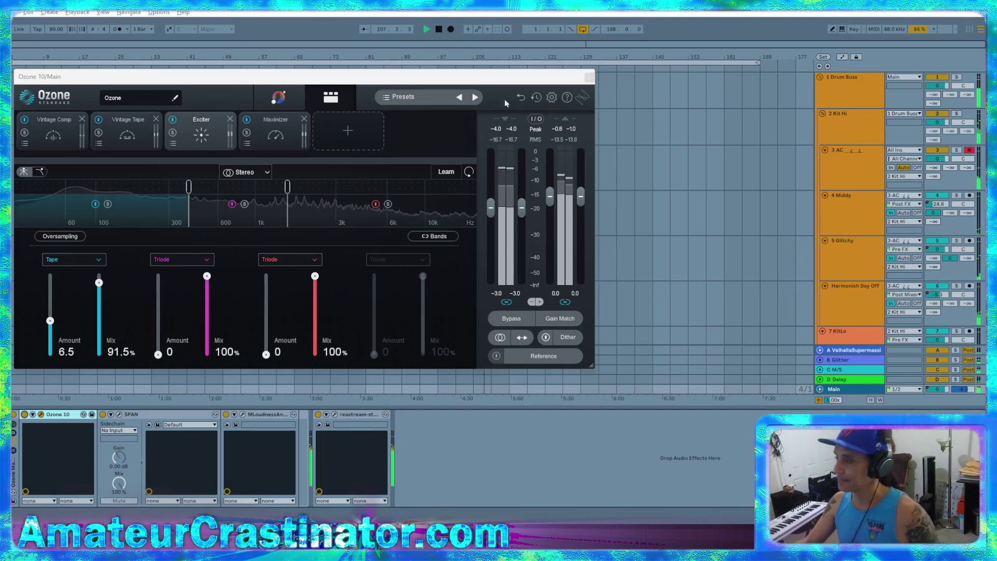
click(489, 81)
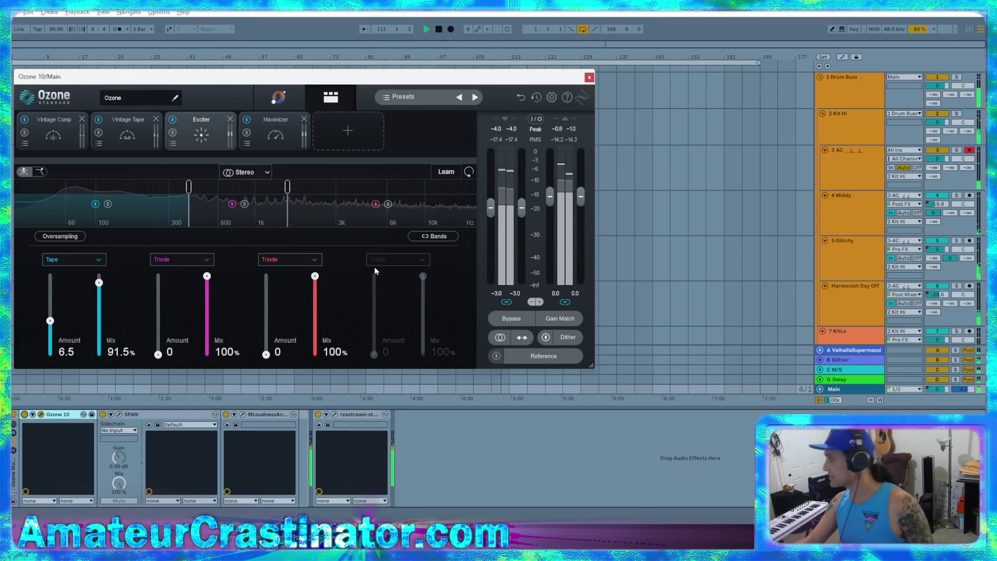
scroll(862, 174, down, 5)
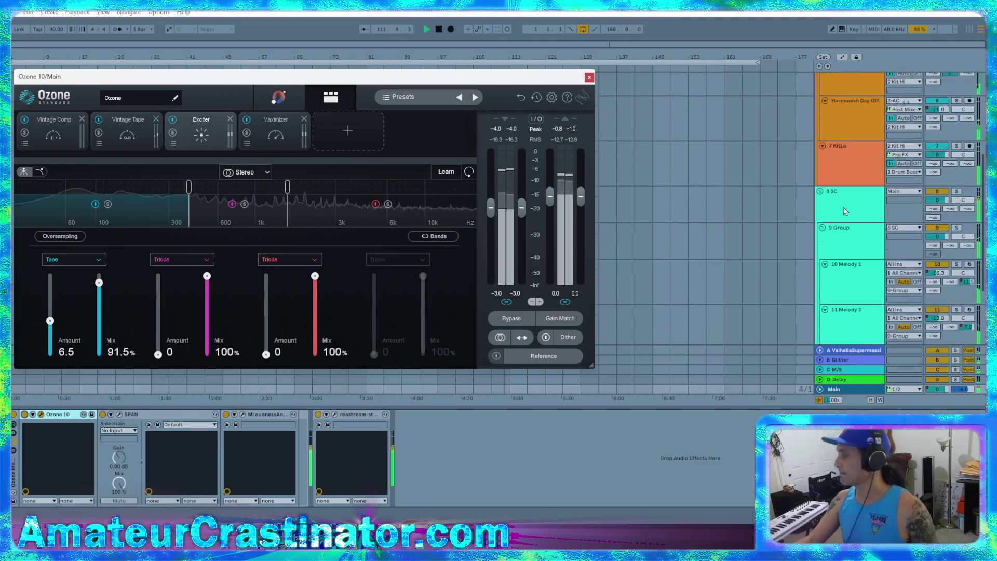
scroll(837, 202, up, 5)
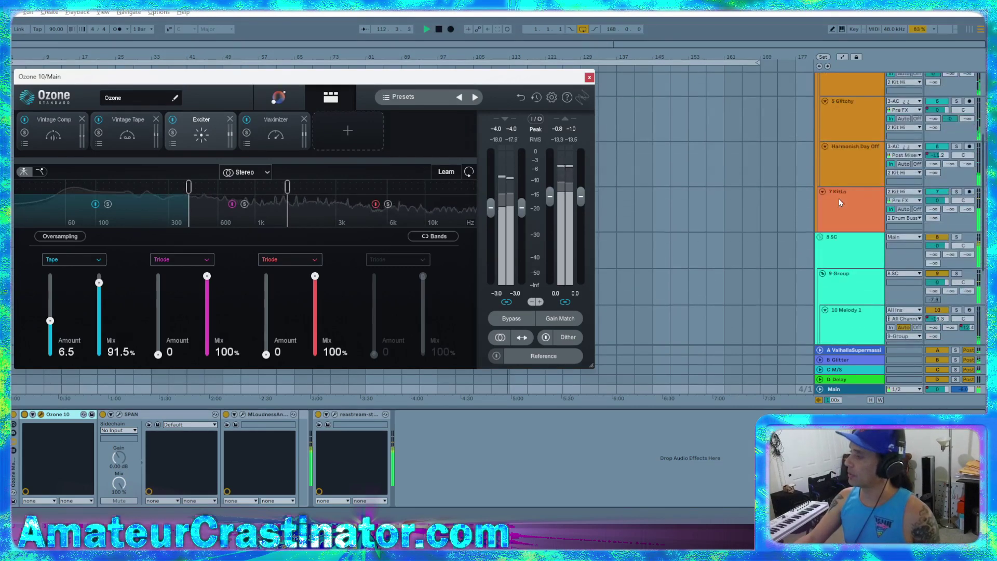
scroll(838, 197, up, 1)
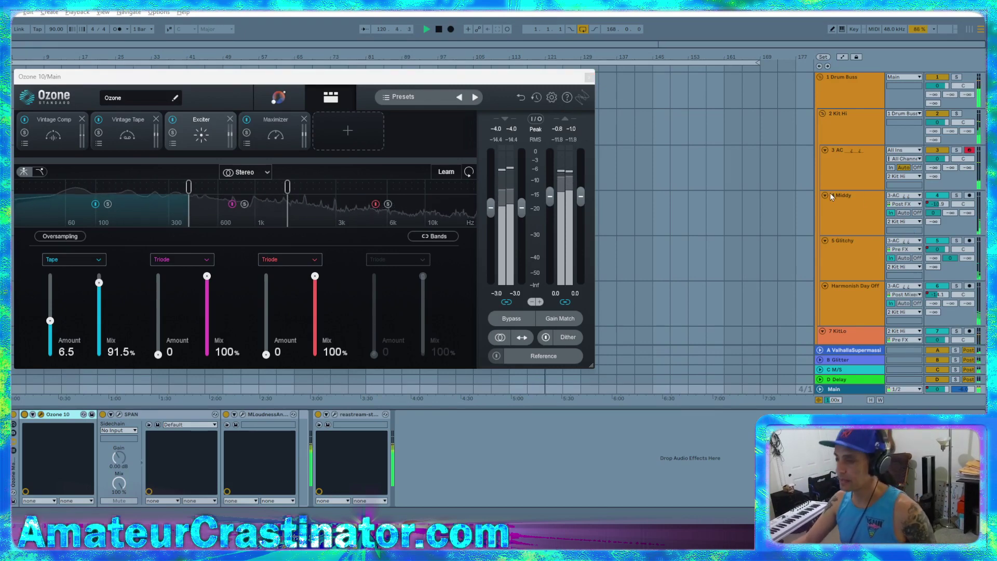
Compare the Exciter off and on, and set its middle band's Amount to 7.3 and Mix to 17.6%
click(173, 122)
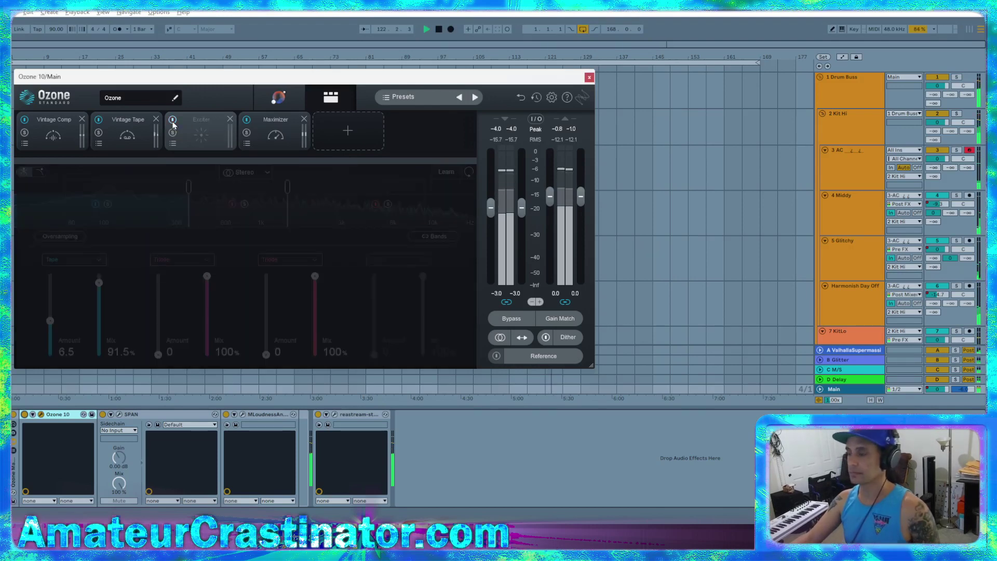
click(173, 122)
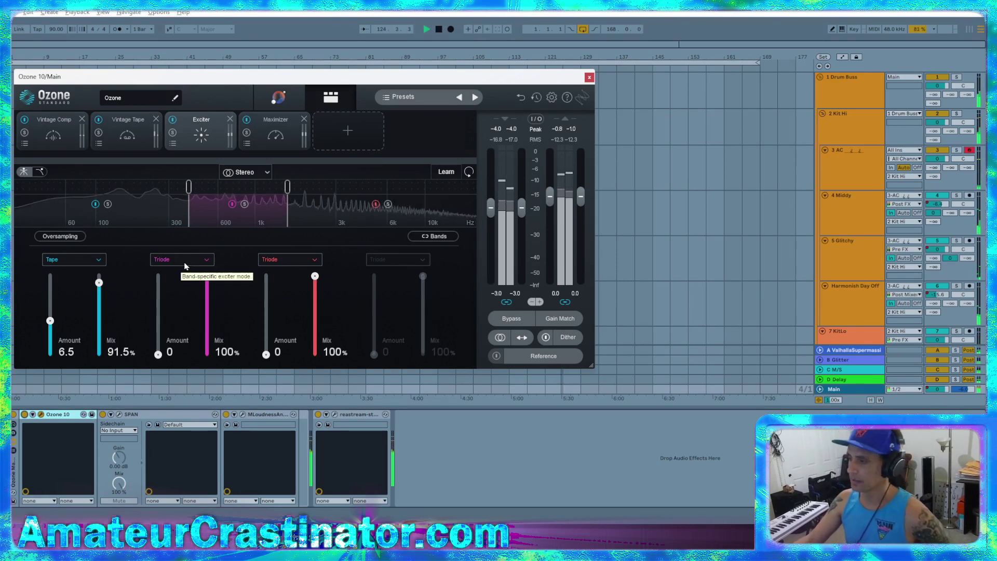
drag(158, 354, 160, 314)
drag(208, 276, 207, 334)
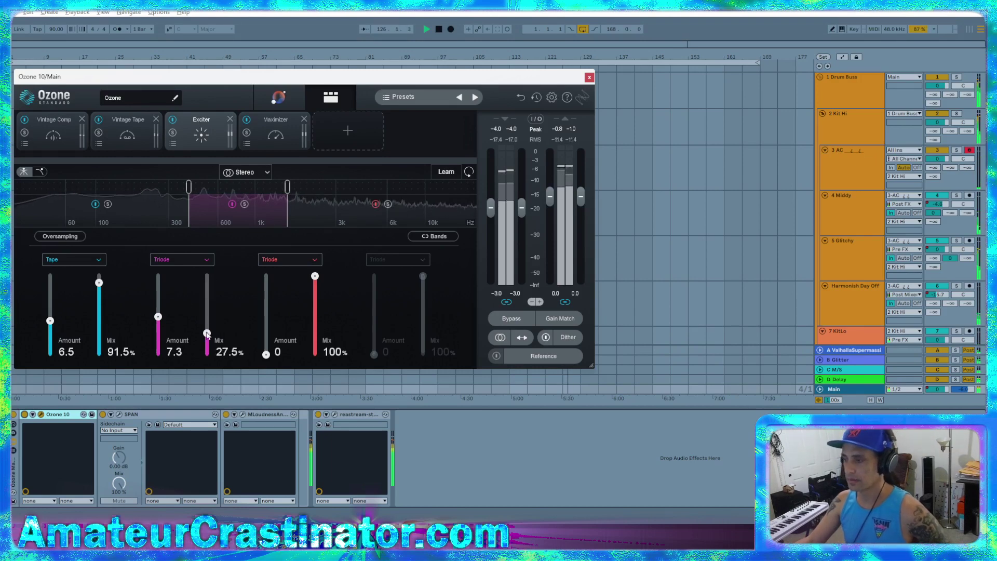
Compare the Exciter's middle band off and on, and lower its Mix to 9.8% and its Amount to 5.0
click(232, 204)
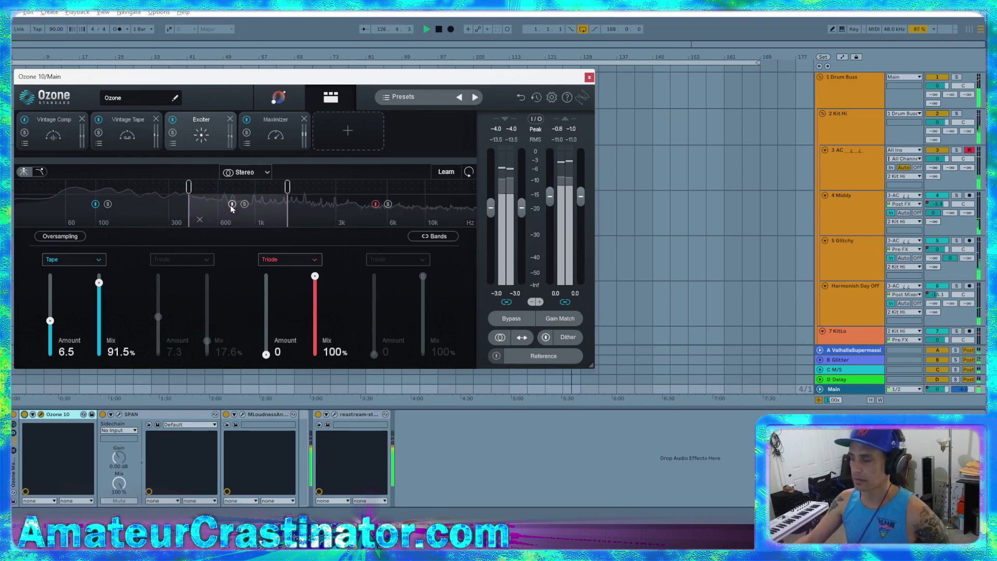
click(232, 204)
click(232, 204)
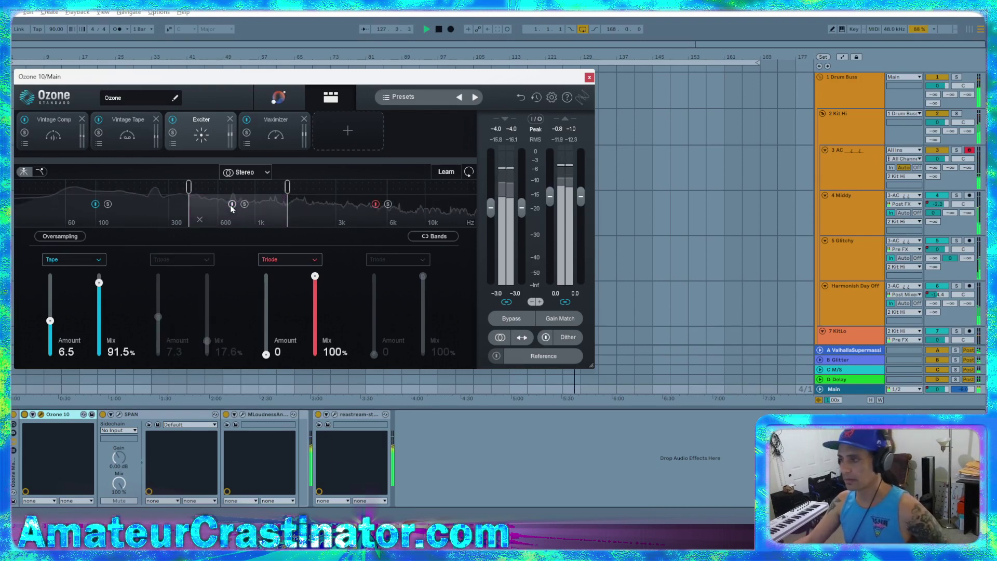
click(232, 204)
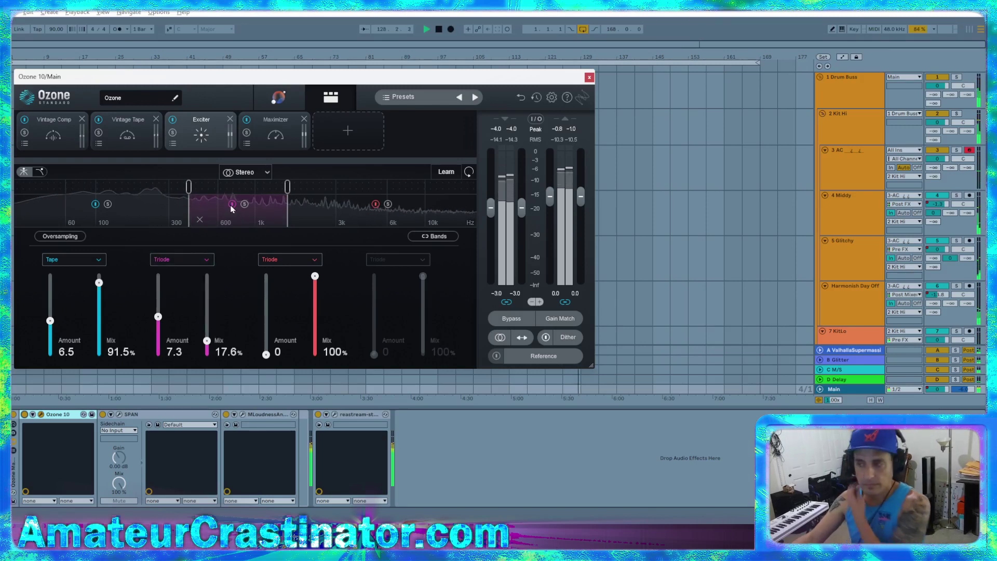
click(232, 204)
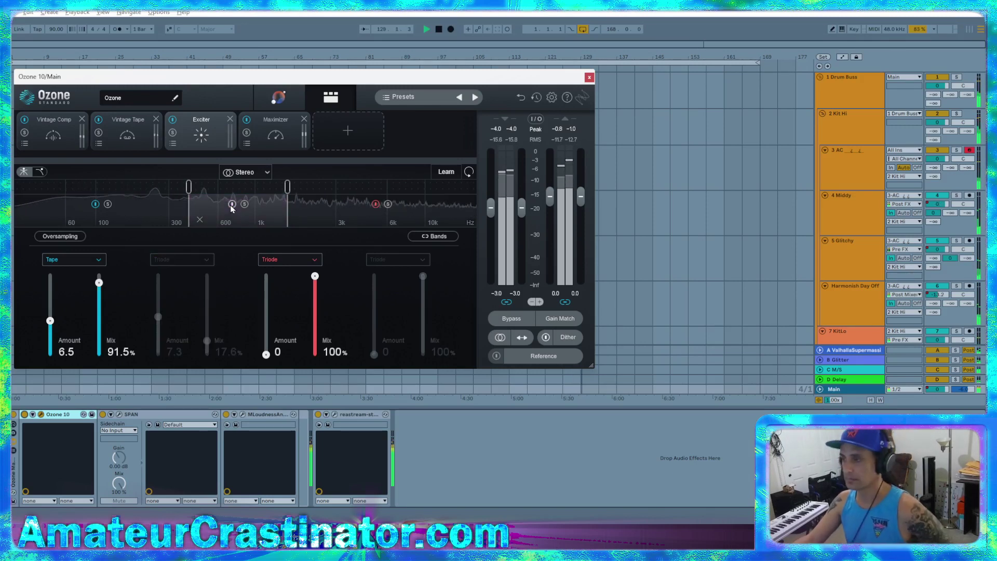
click(232, 204)
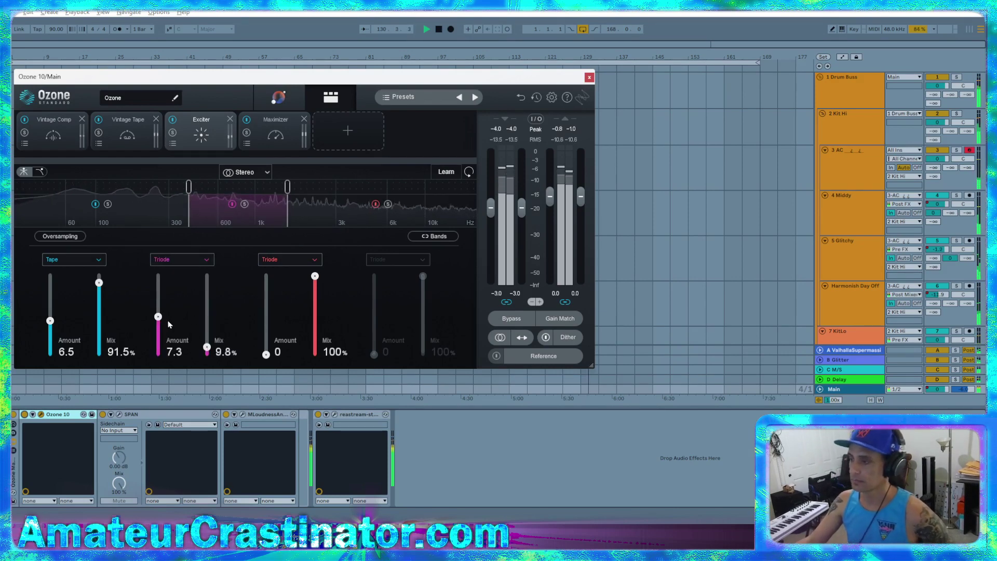
drag(157, 318, 158, 331)
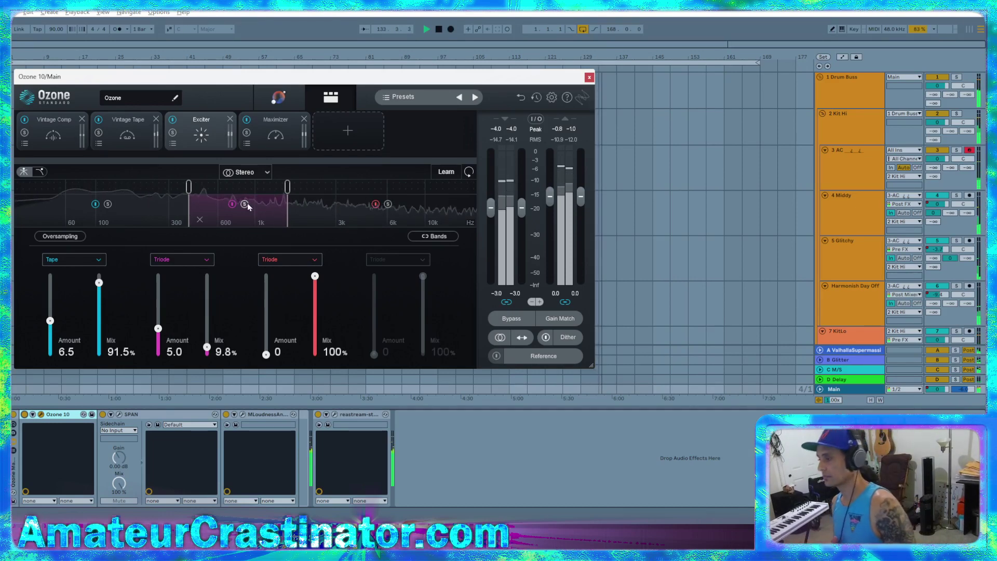
Add an Imager module ahead of the Maximizer and split it into two bands with a crossover between 100 and 300 Hz
click(346, 133)
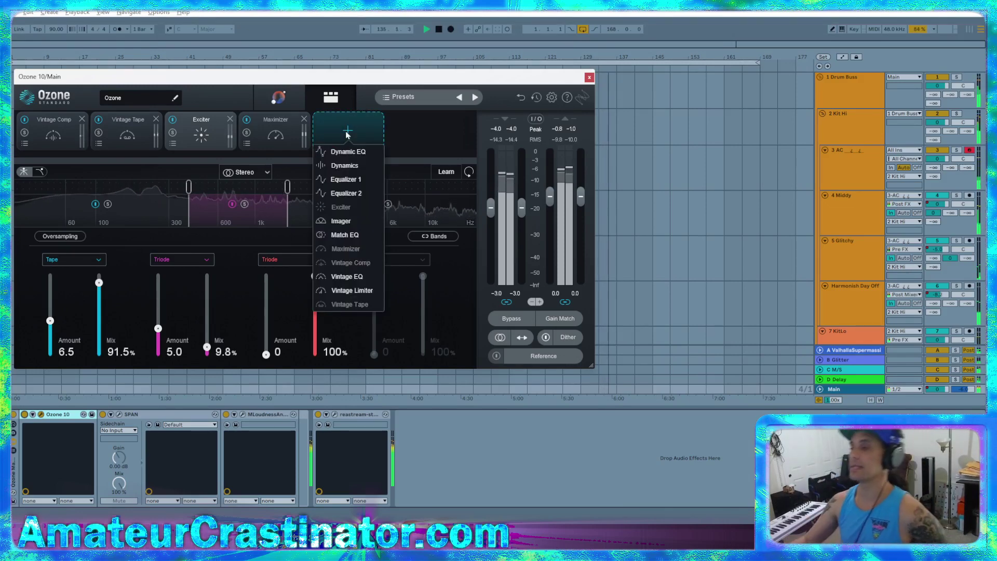
click(341, 221)
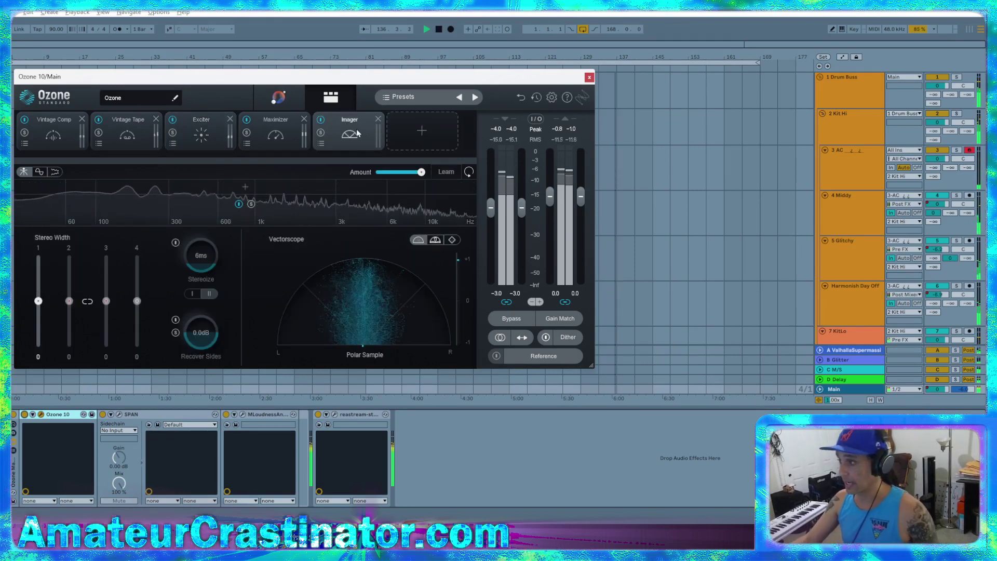
drag(357, 133, 297, 142)
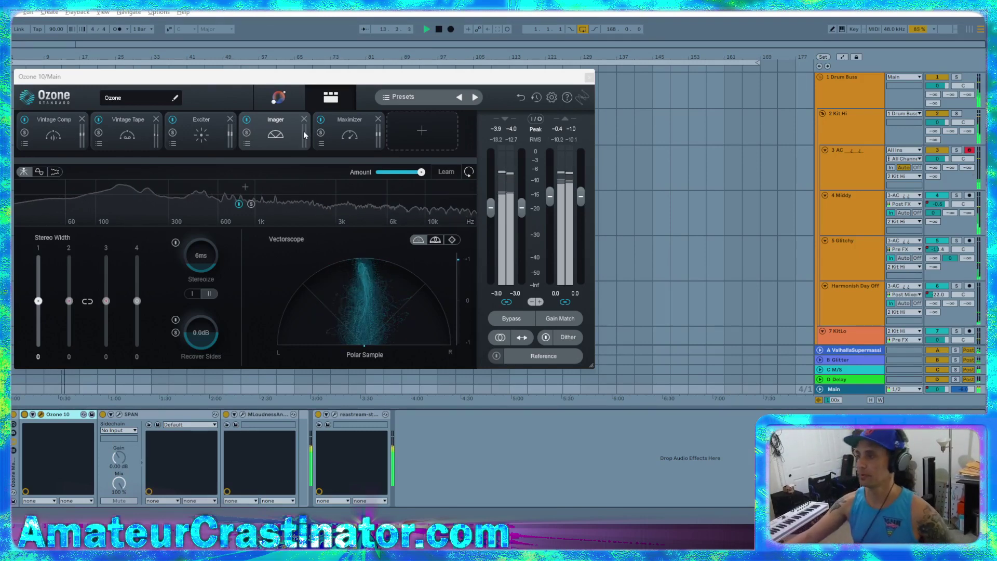
click(136, 187)
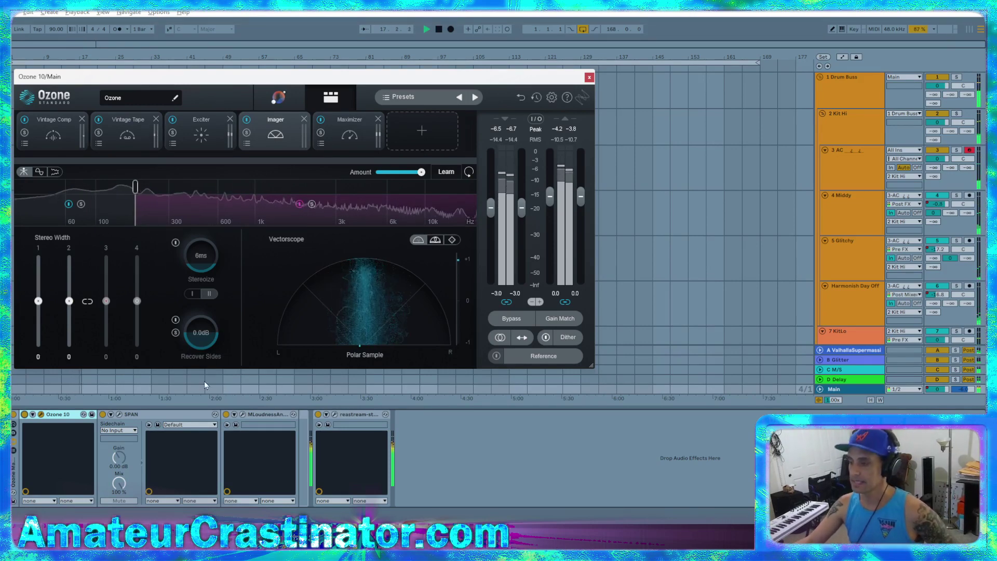
Open the SPAN analyzer on Main and add two Imager crossovers, one near 847 Hz and one just above 1 kHz, making four bands
click(119, 414)
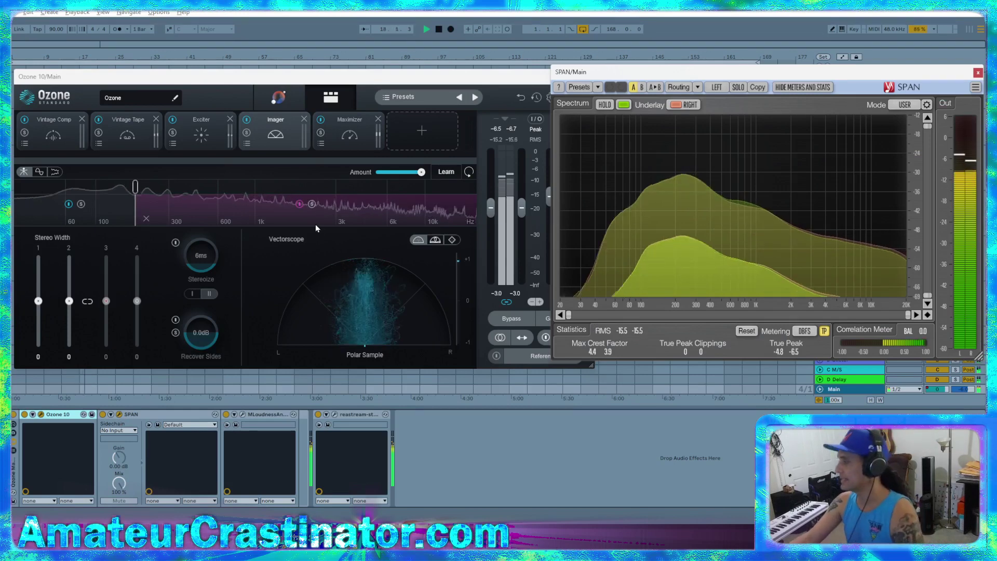
click(246, 189)
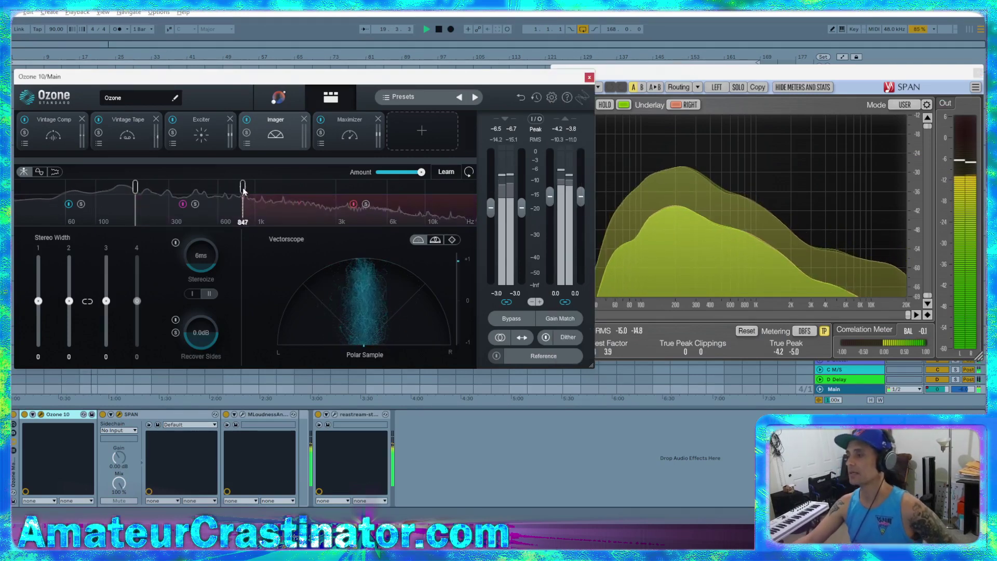
click(274, 187)
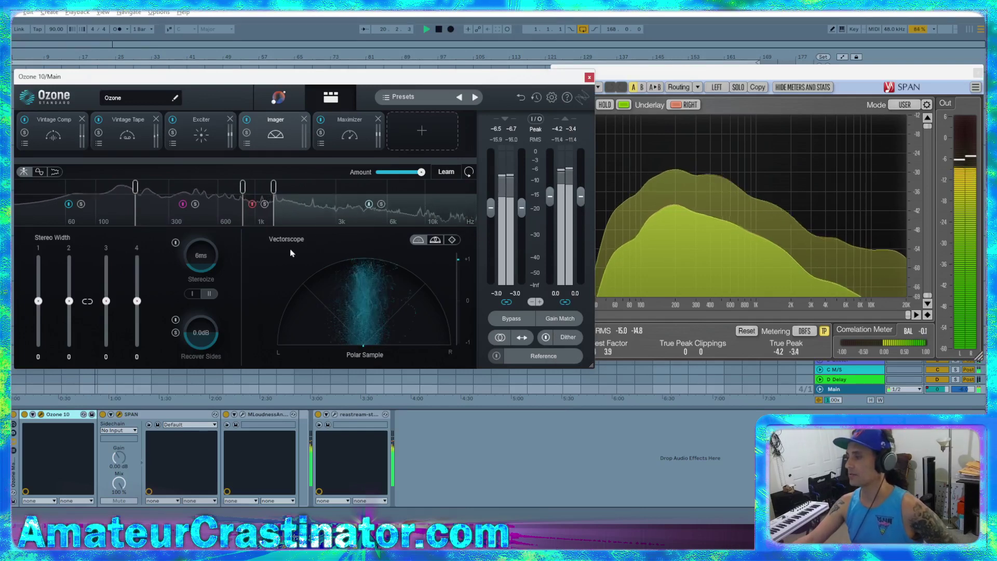
Solo the Imager's third band while tuning it, and place the three crossovers just below 300 Hz, near 1 kHz and just above 1.5 kHz
click(264, 204)
mouse_move(273, 191)
mouse_down()
mouse_move(207, 191)
mouse_move(258, 188)
mouse_up()
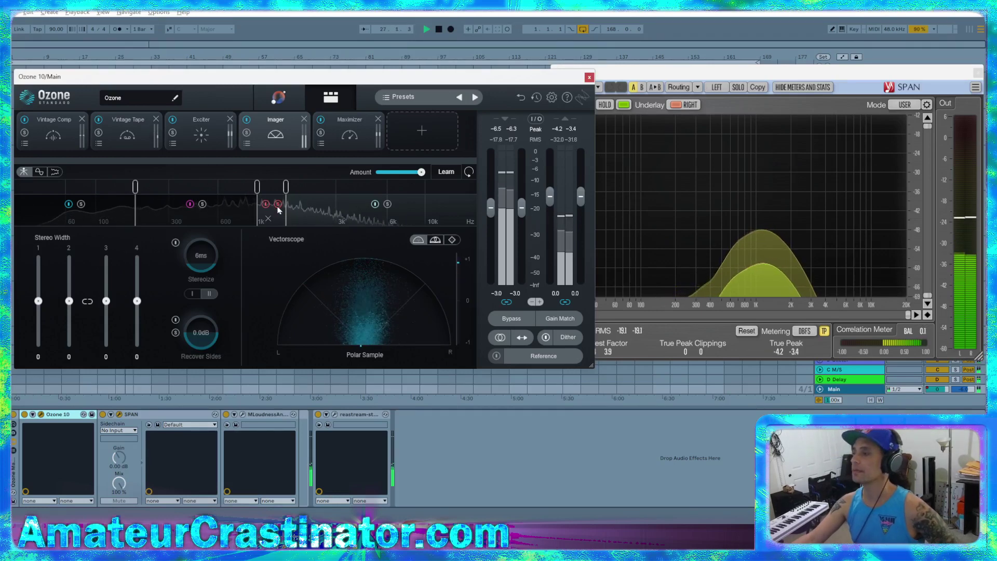
click(278, 204)
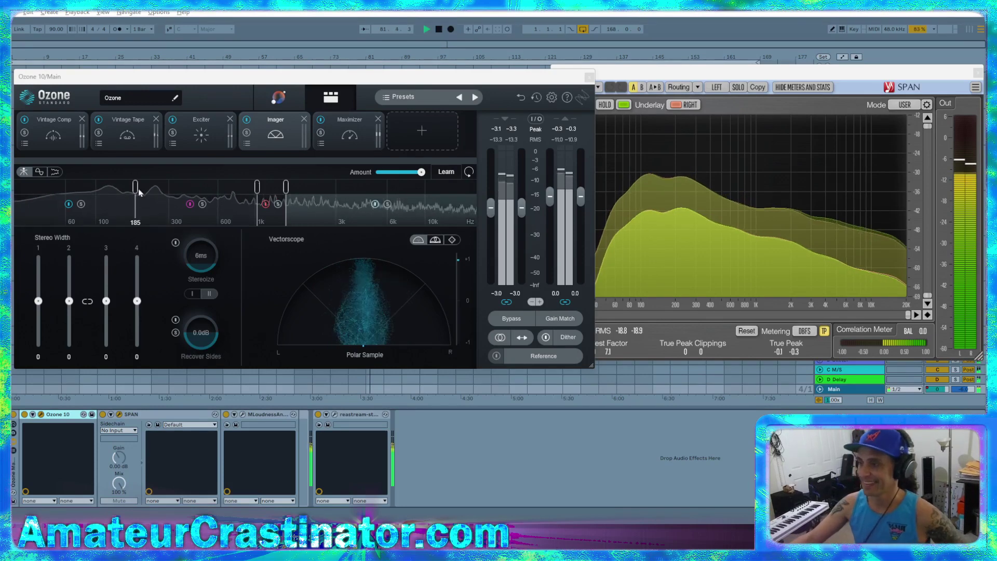
drag(134, 187, 170, 193)
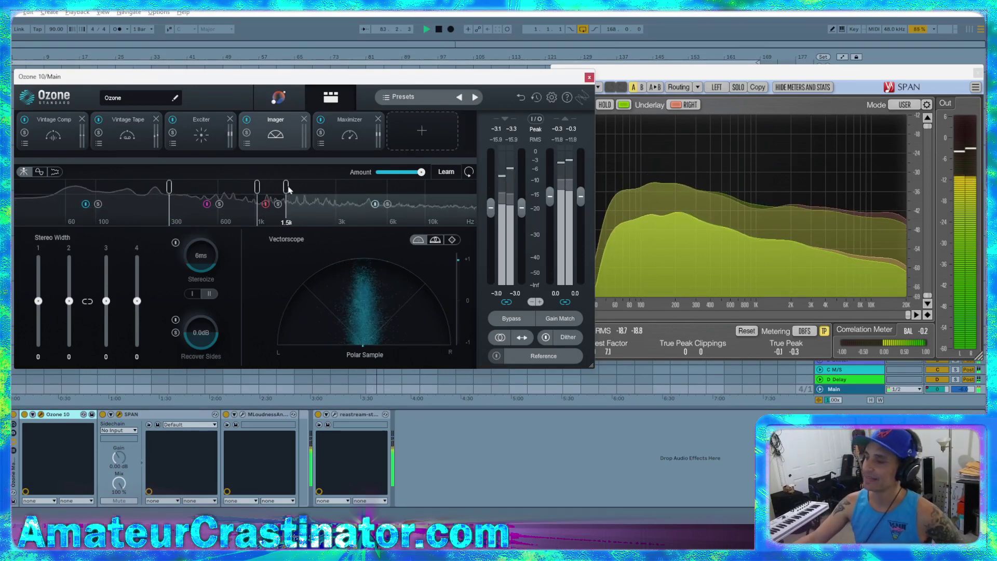
drag(286, 188, 255, 188)
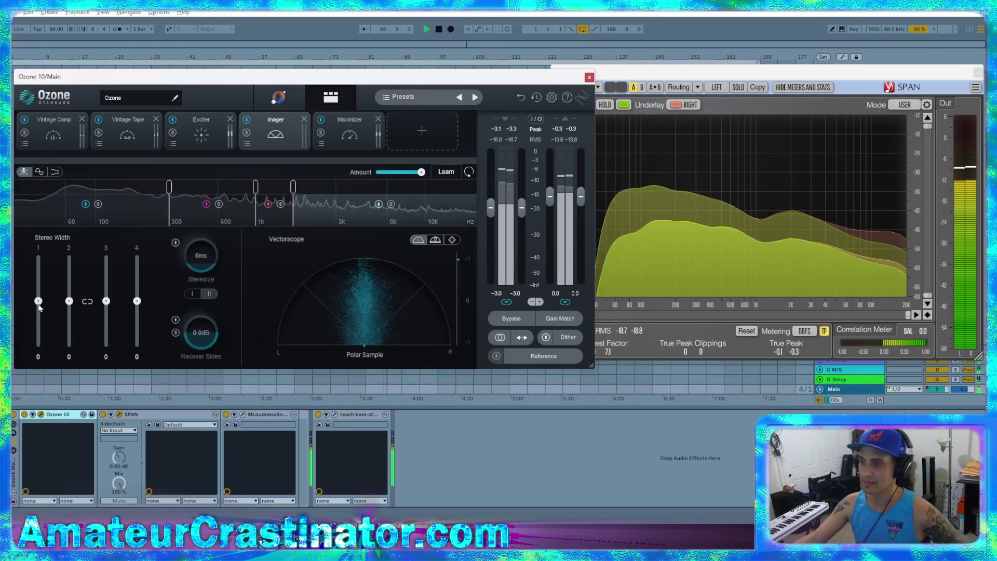
Set the Imager's stereo width to -63 for band 1, 37 for band 2, -19 for band 3 and 53 for band 4
drag(38, 301, 40, 332)
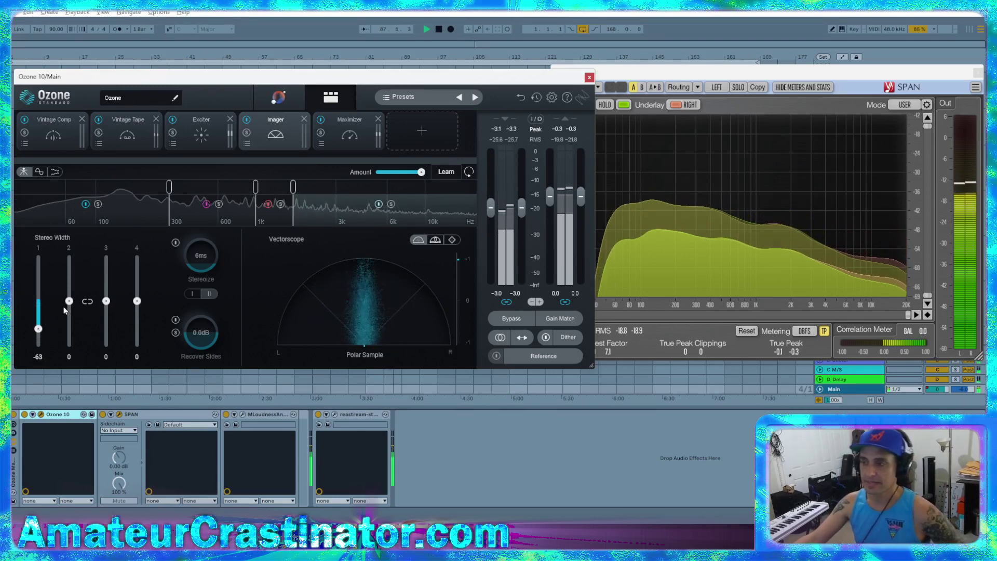
drag(69, 302, 108, 313)
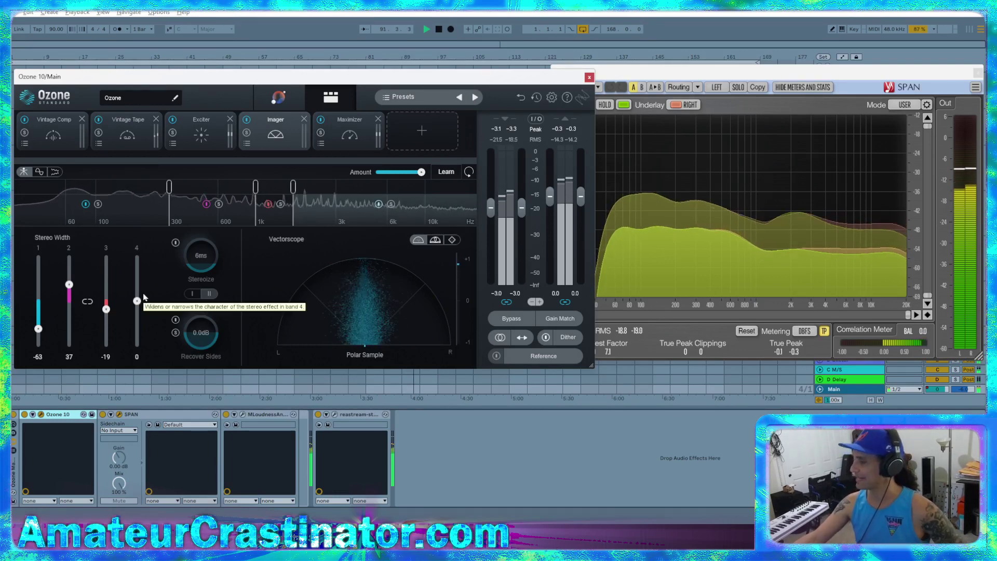
drag(139, 302, 140, 281)
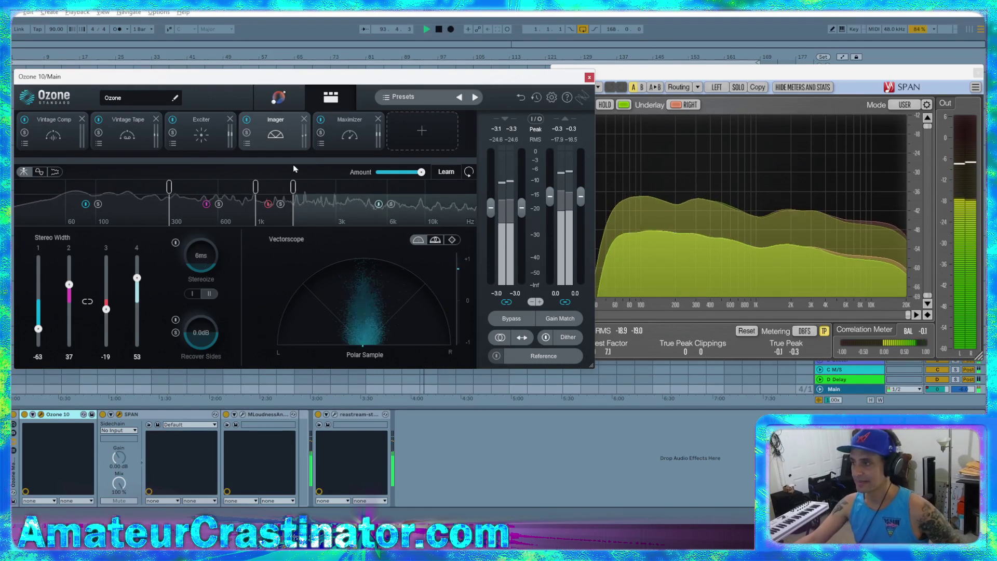
Compare the mix with the Imager module bypassed and active during playback
click(246, 120)
click(247, 120)
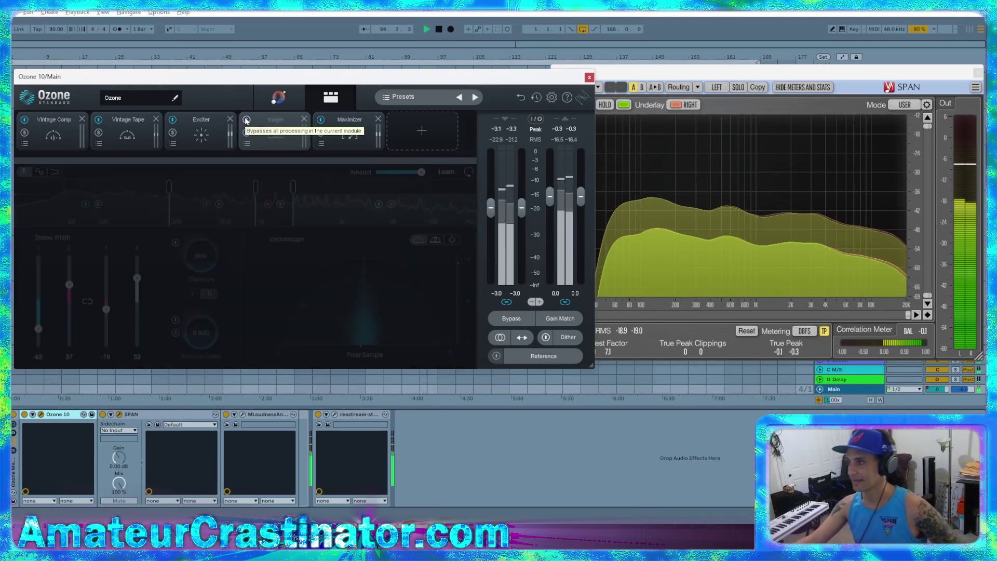
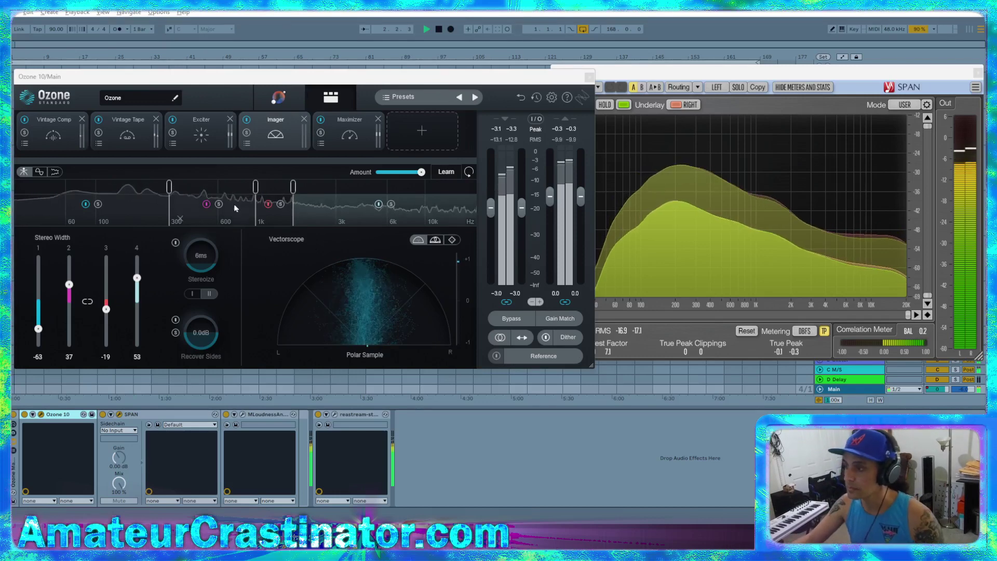
click(246, 120)
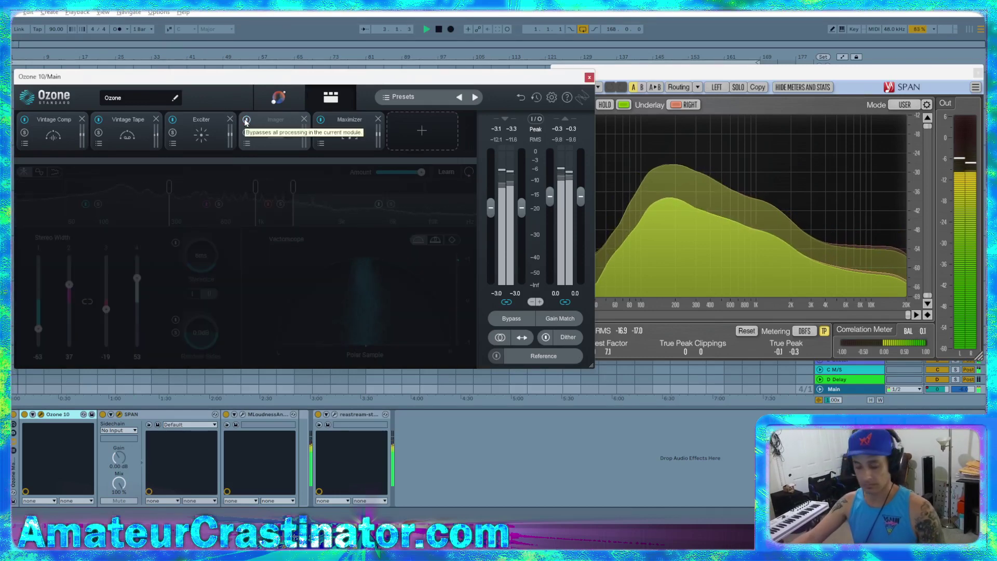
click(246, 120)
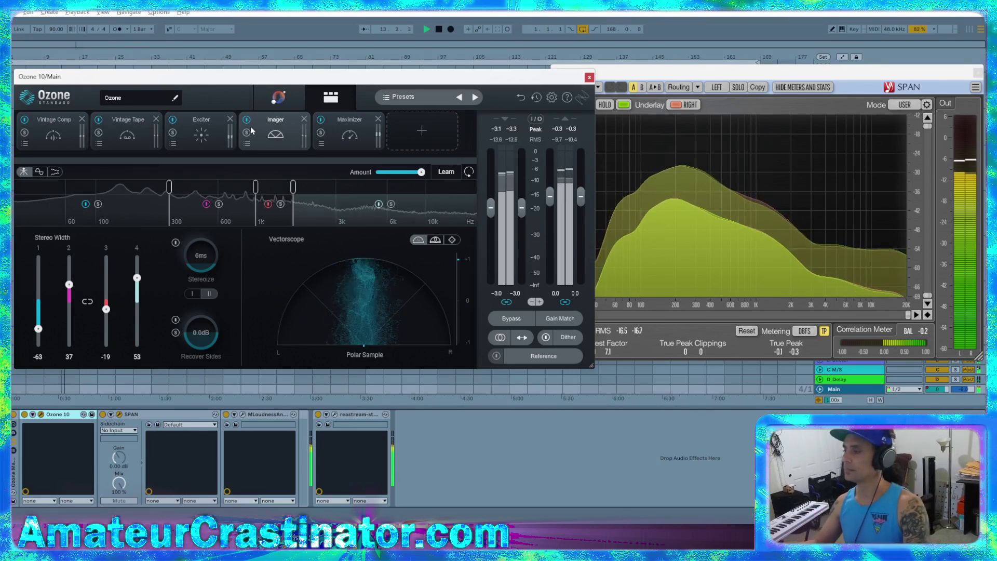
Add a Vintage EQ module between the Imager and the Maximizer, and review the Exciter's band settings
click(342, 126)
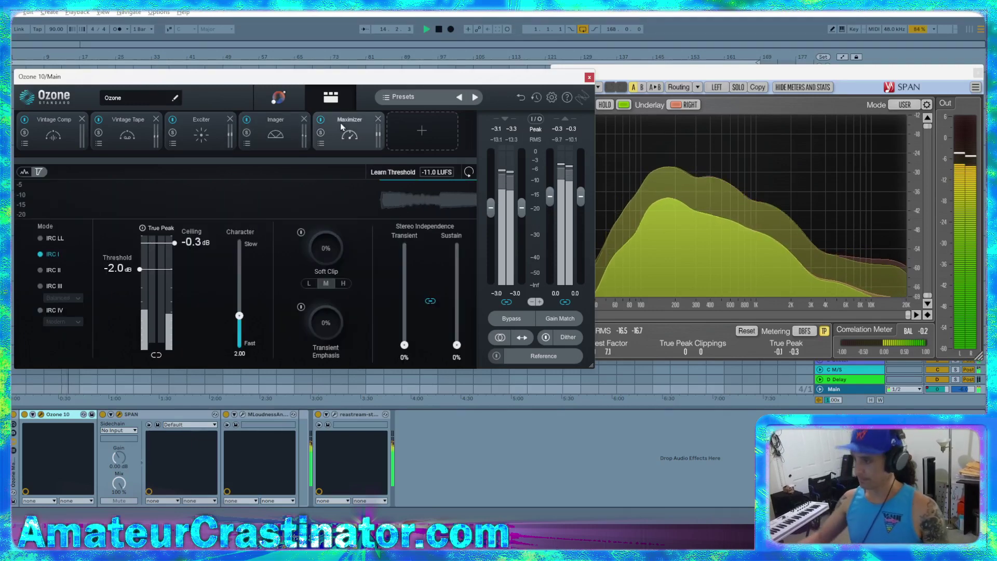
click(422, 131)
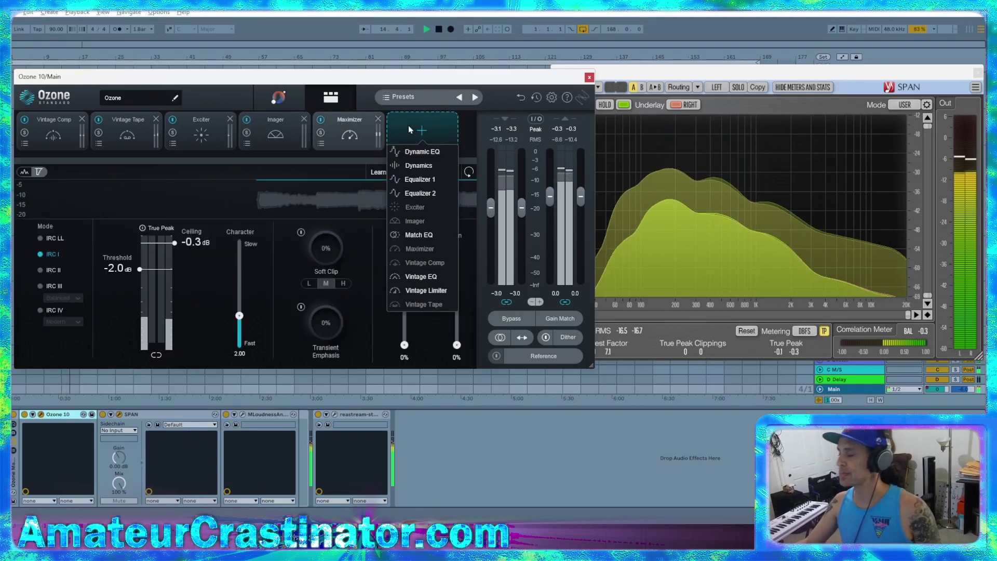
click(413, 277)
drag(343, 138, 283, 134)
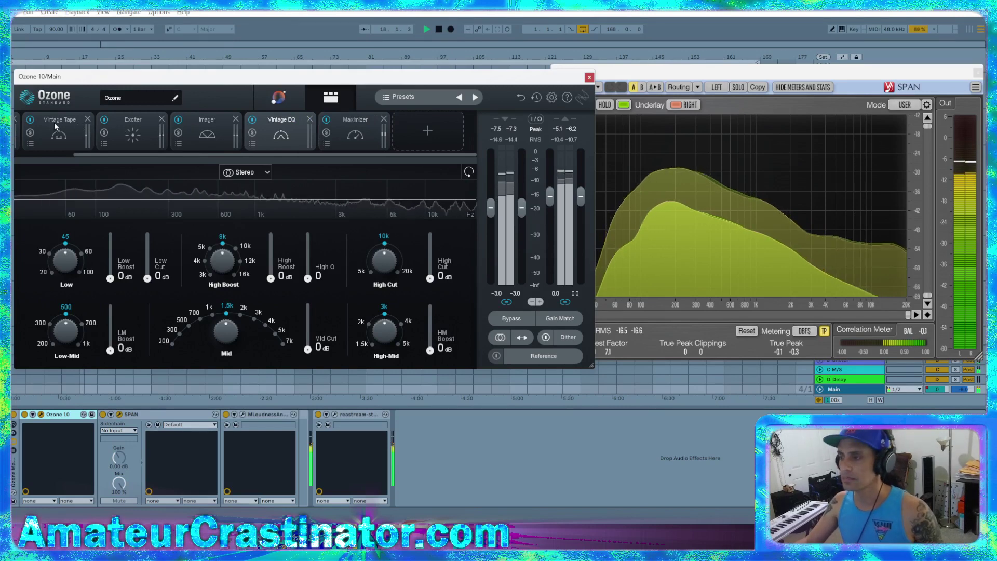
click(129, 127)
click(130, 127)
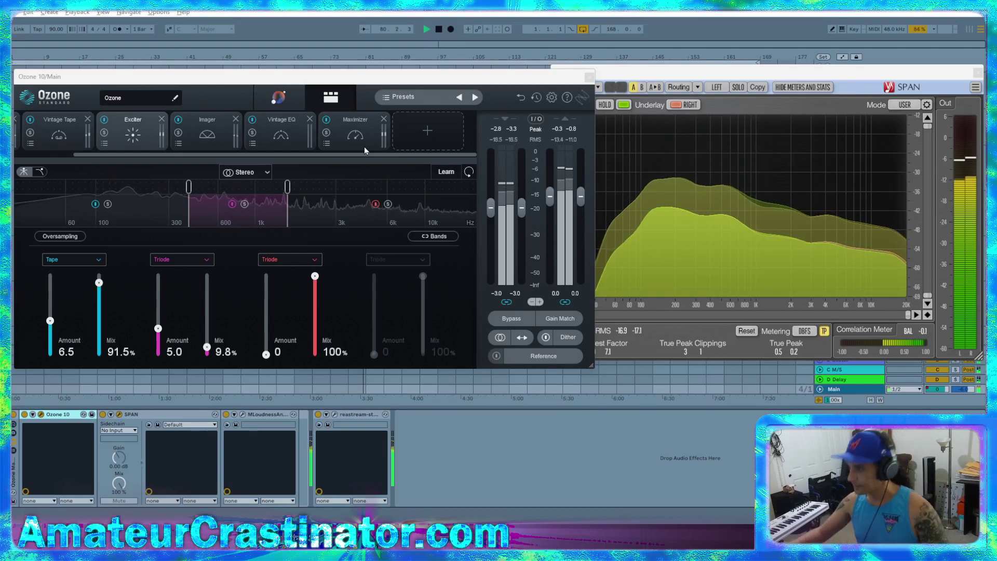
Set the Vintage EQ's Mid frequency to 1k and its Mid Cut to 4.4 dB
click(281, 130)
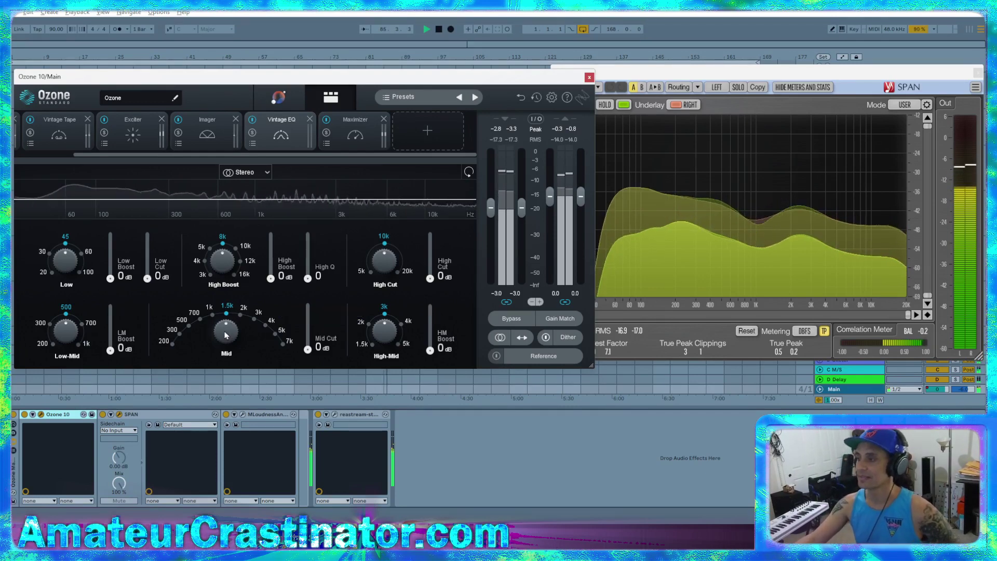
drag(227, 341, 227, 349)
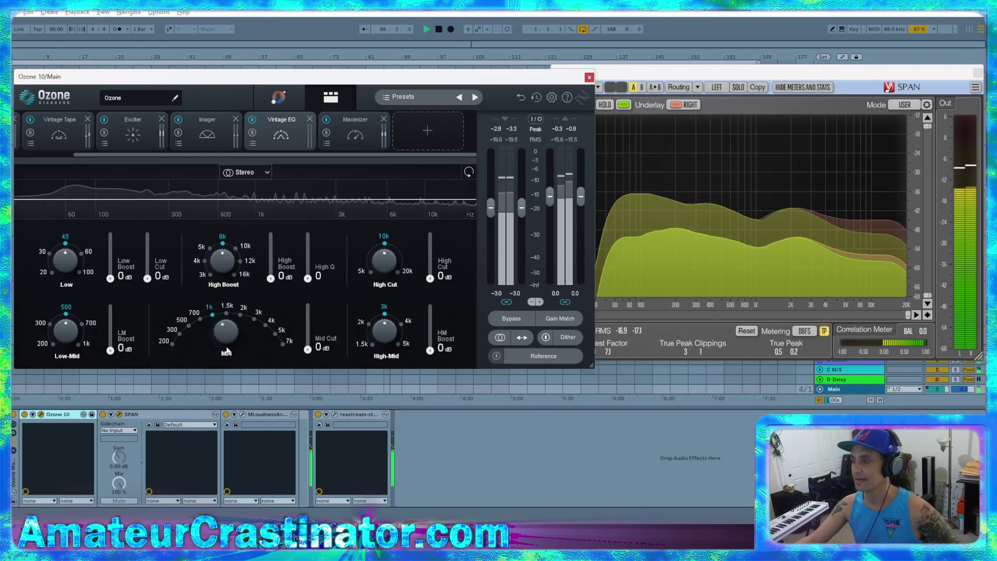
click(308, 350)
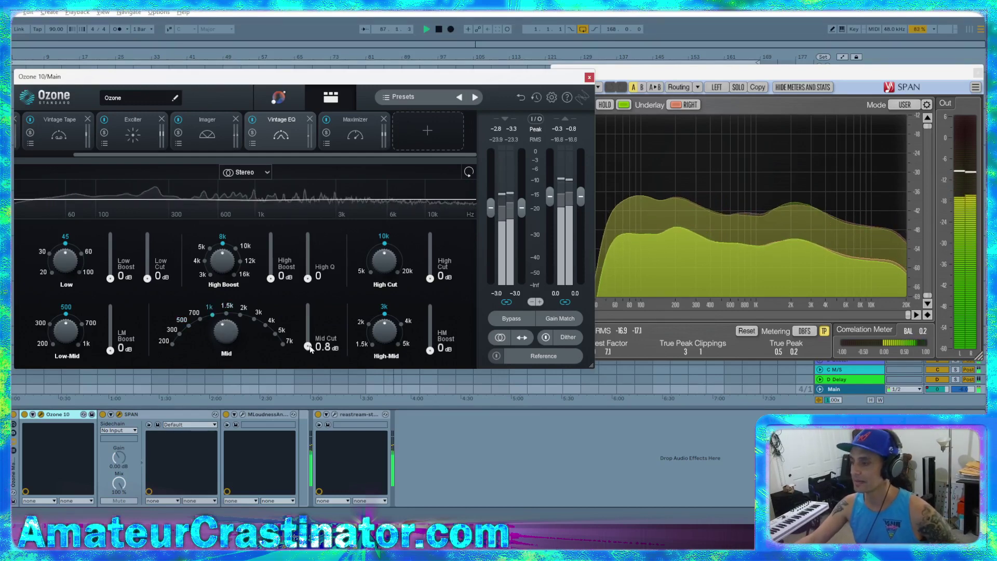
drag(309, 352, 313, 338)
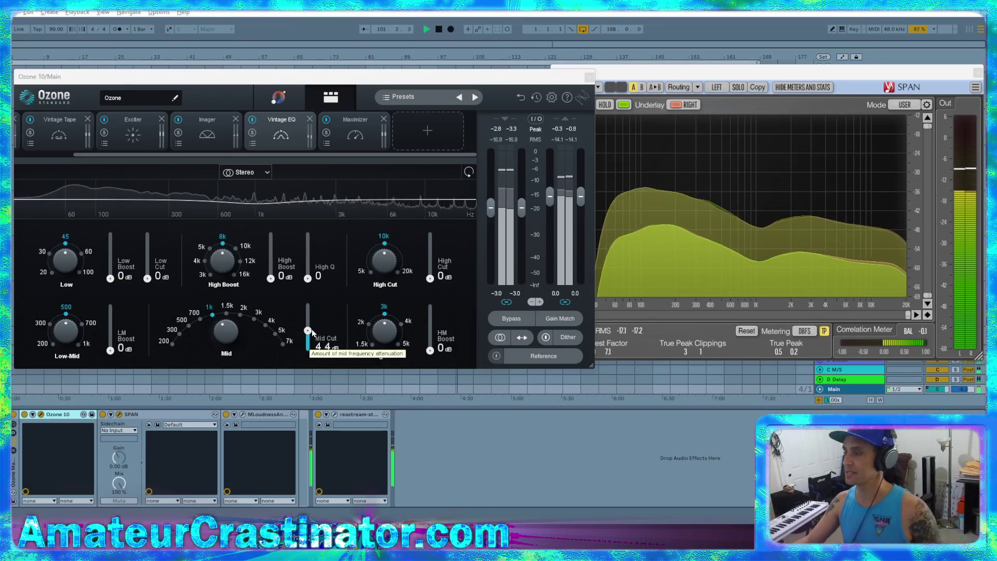
Compare the Vintage EQ off and on, reduce its Mid Cut to 1.0 dB, and compare it again
click(253, 120)
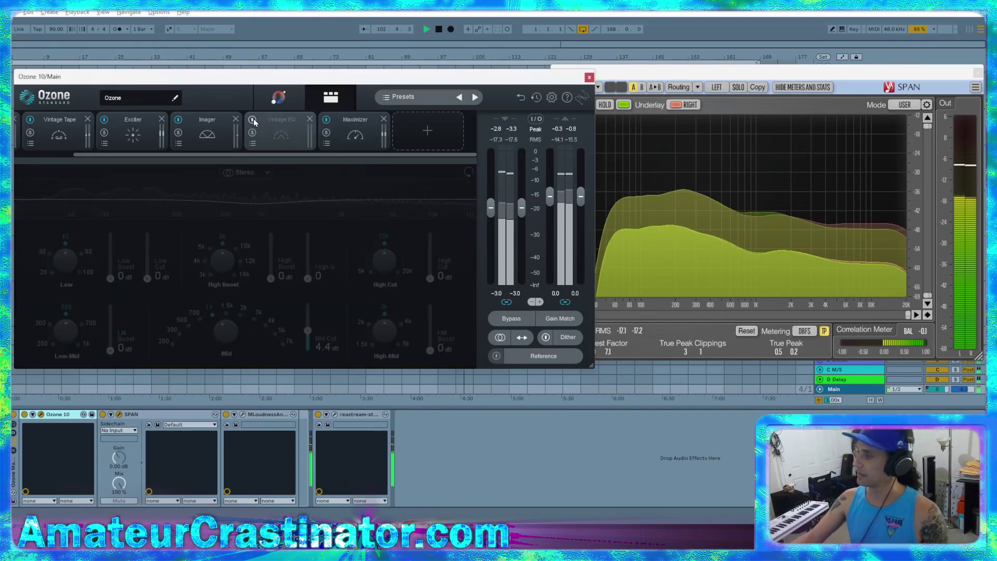
click(253, 120)
drag(307, 331, 309, 351)
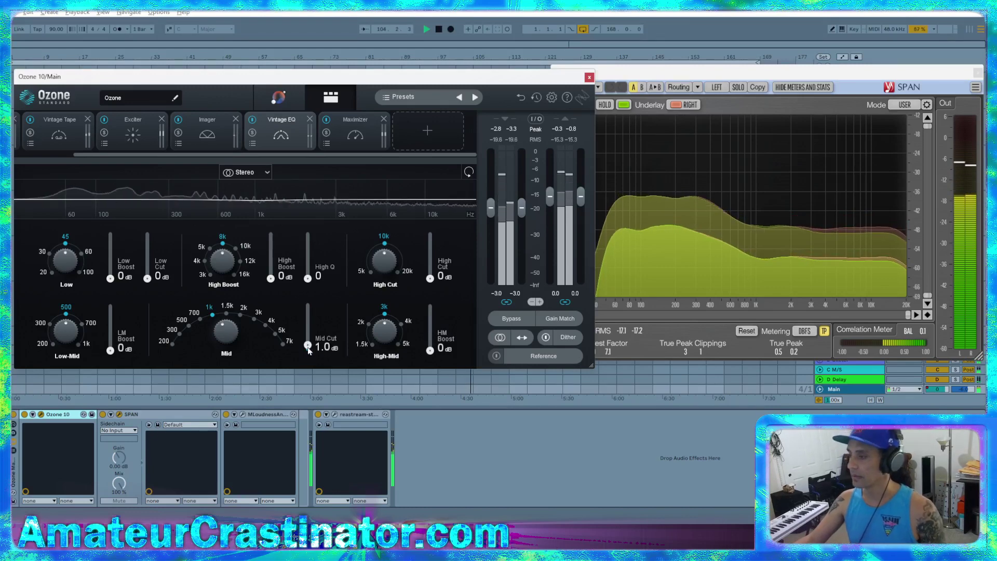
click(253, 120)
click(253, 121)
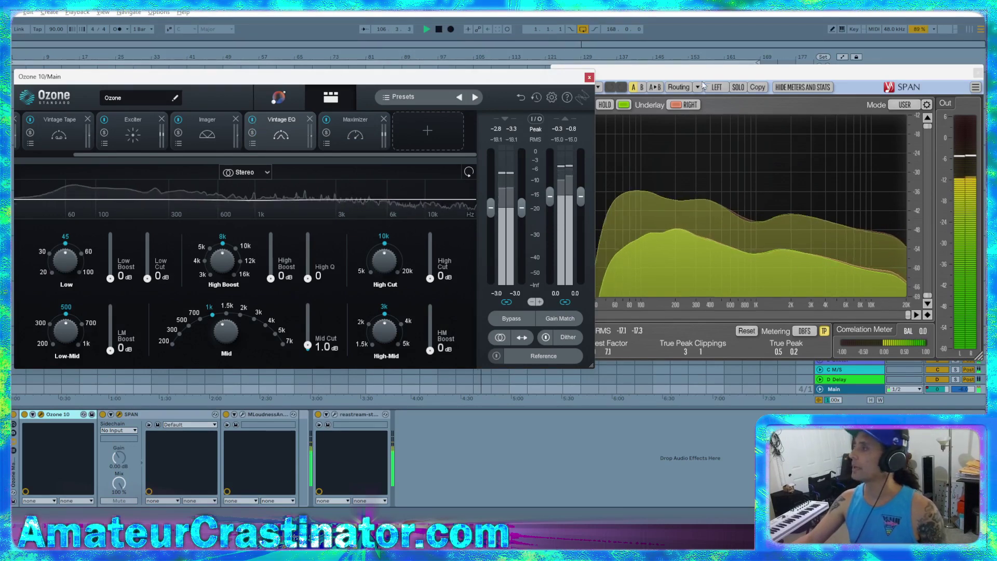
Restart playback from the beginning of the song and move the SPAN window clear of the track list
mouse_move(701, 77)
mouse_down()
mouse_move(698, 119)
mouse_move(699, 88)
mouse_up()
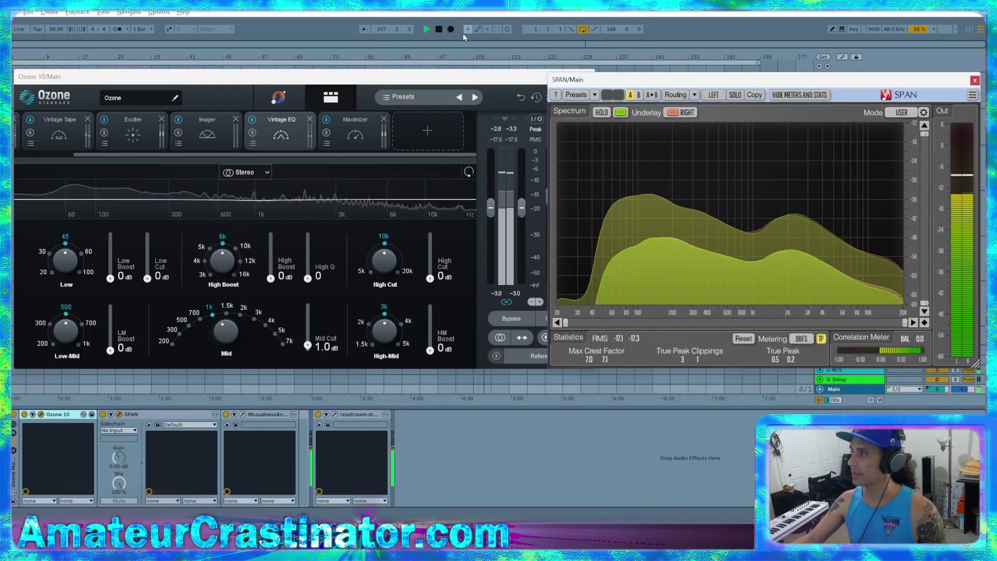
click(436, 30)
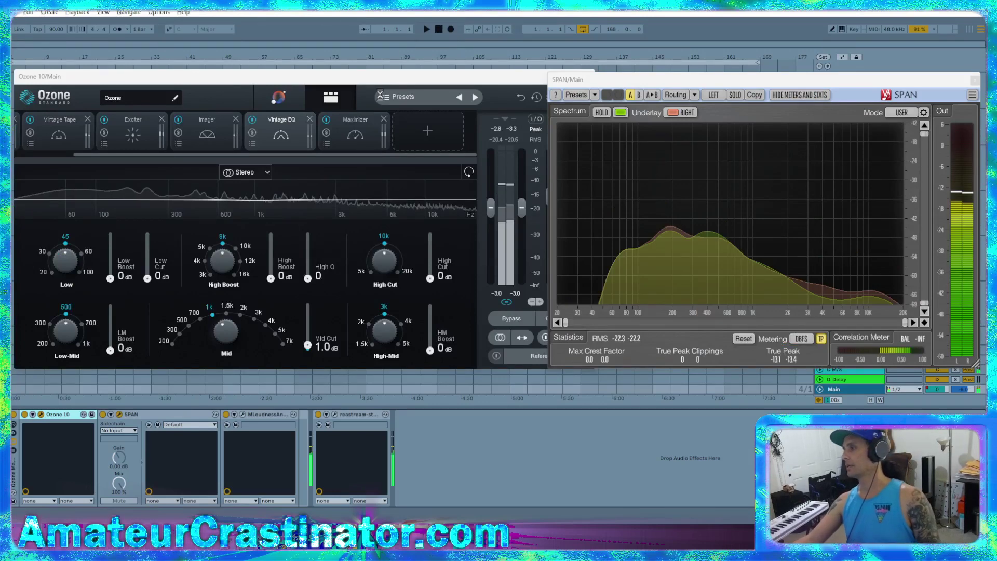
key(space)
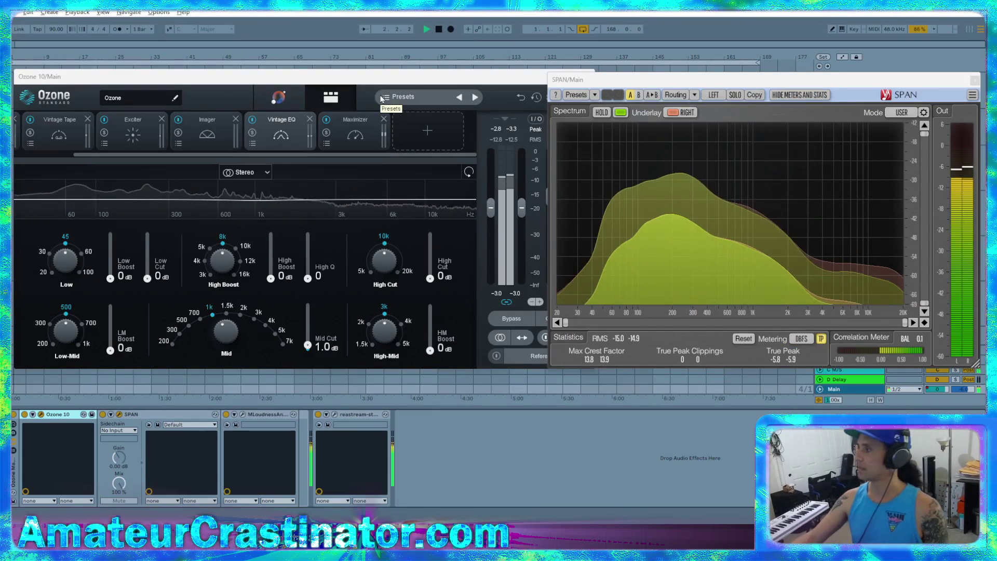
drag(801, 80, 592, 70)
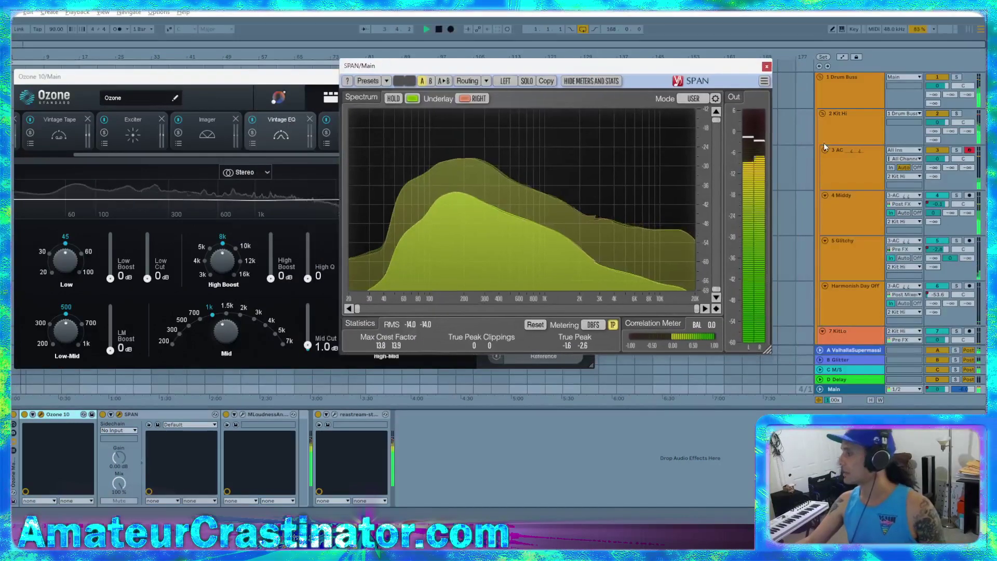
Examine the device chains of the Melody 1, Melody 2, Wavetable and Drum Buss tracks during playback
scroll(825, 145, down, 10)
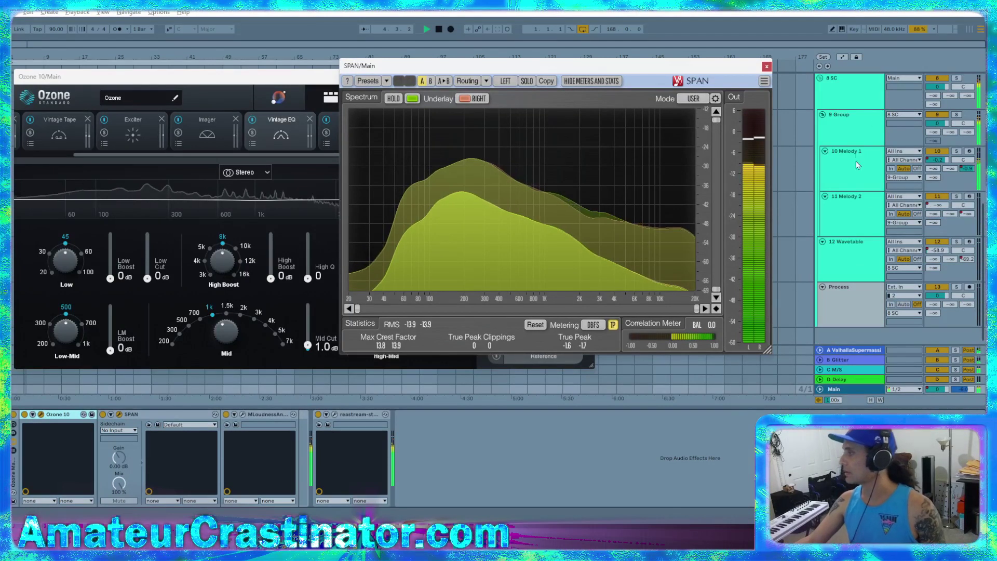
click(857, 169)
click(851, 213)
click(852, 254)
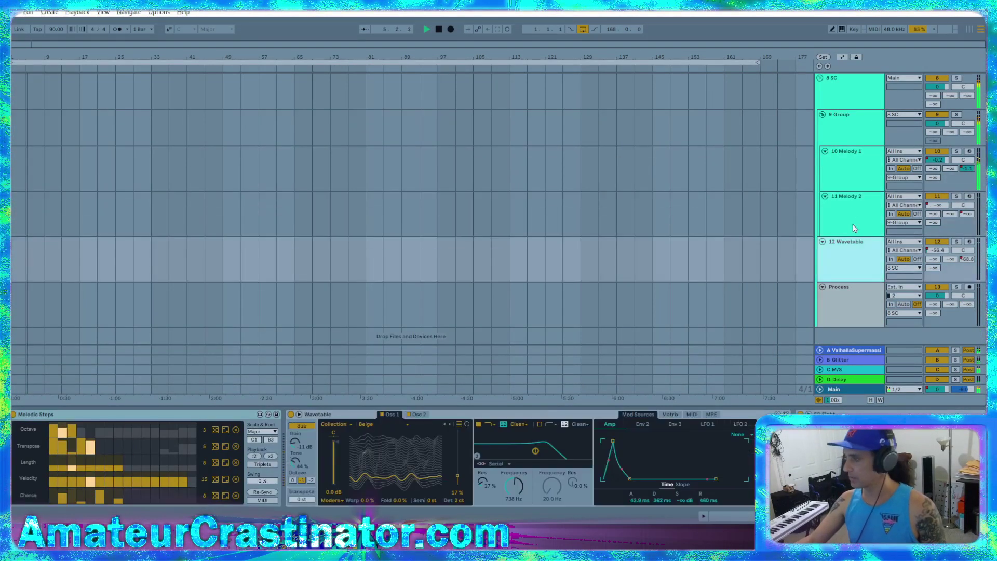
scroll(853, 228, up, 8)
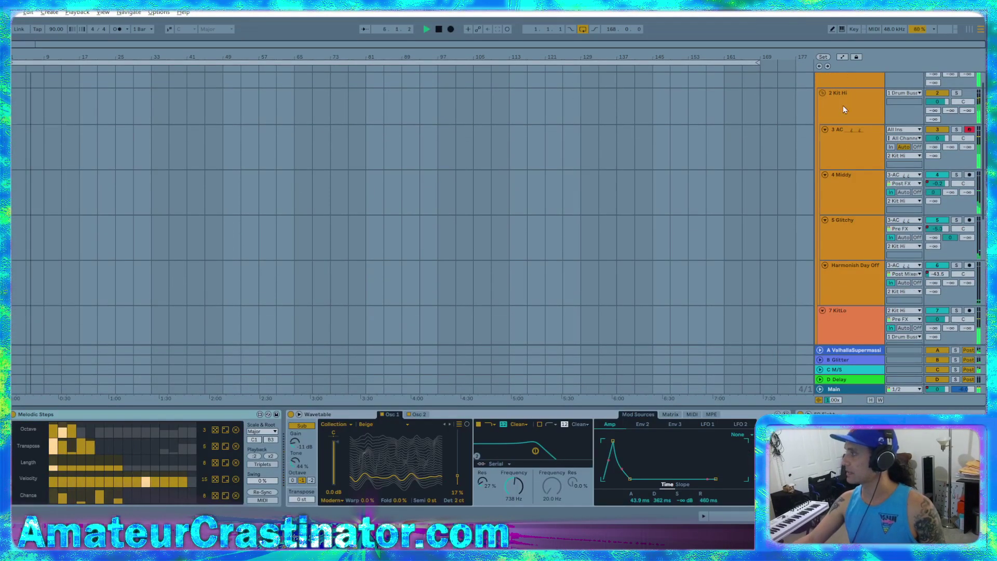
scroll(843, 106, up, 1)
click(843, 93)
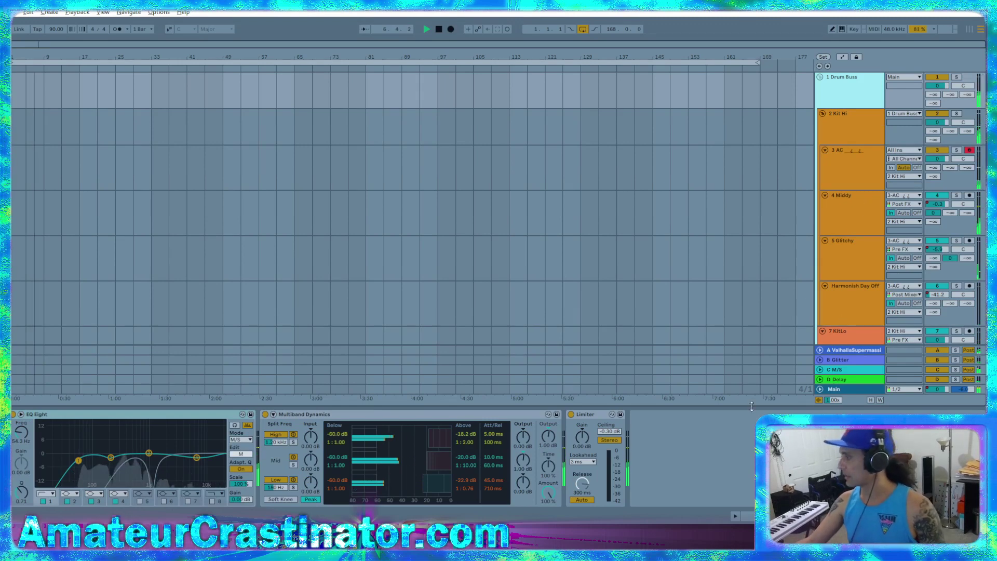
Return to the Main track's Ozone chain and set the Vintage EQ's Mid Cut to 4.0 dB
click(840, 391)
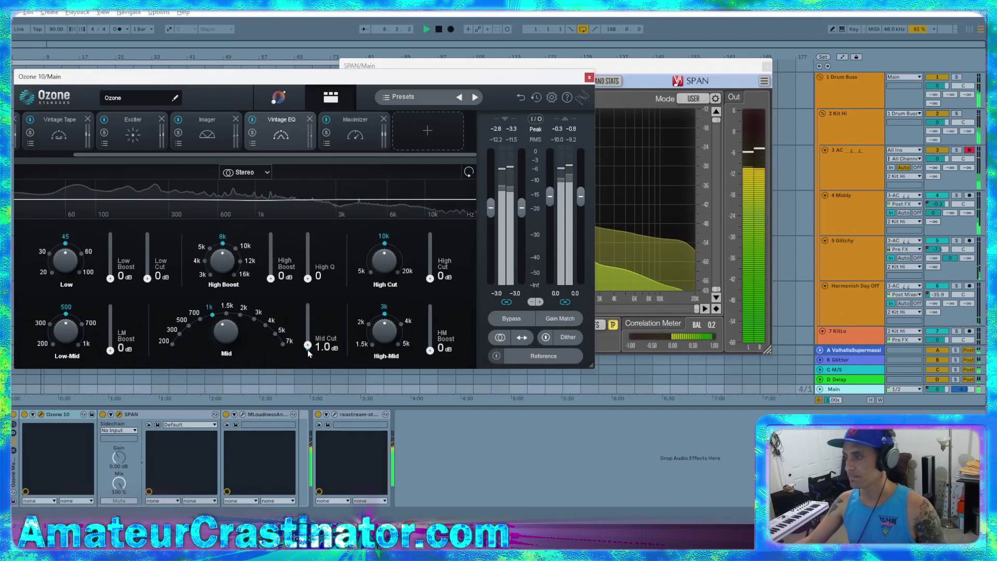
drag(307, 345, 309, 345)
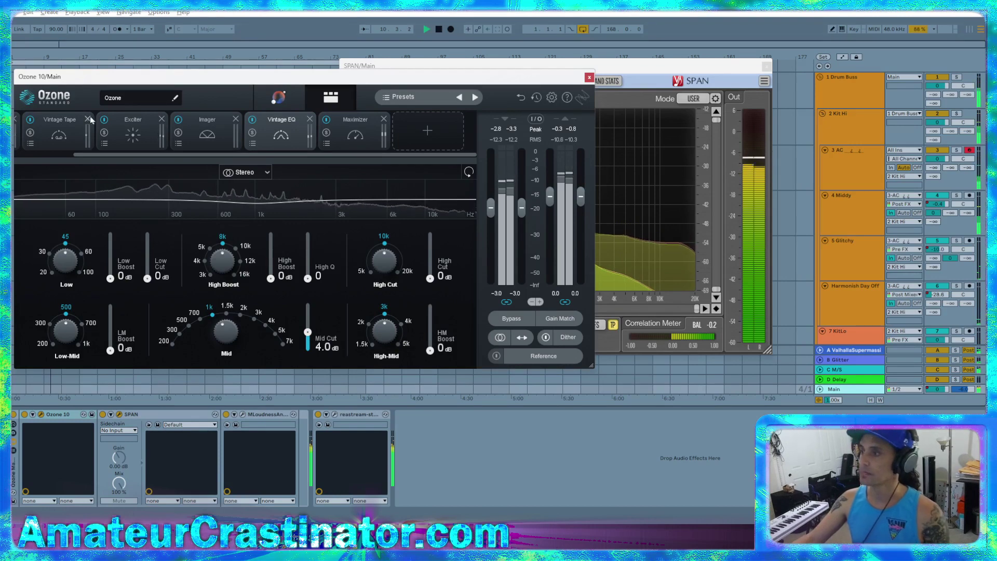
Compare the mix with the Vintage EQ and the Exciter bypassed, and re-enable both modules
click(252, 120)
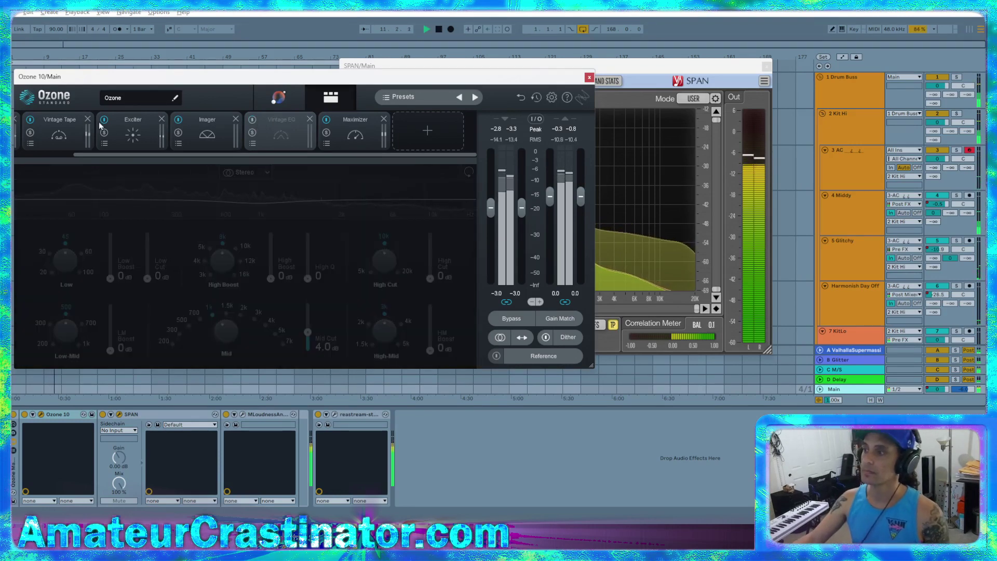
click(104, 120)
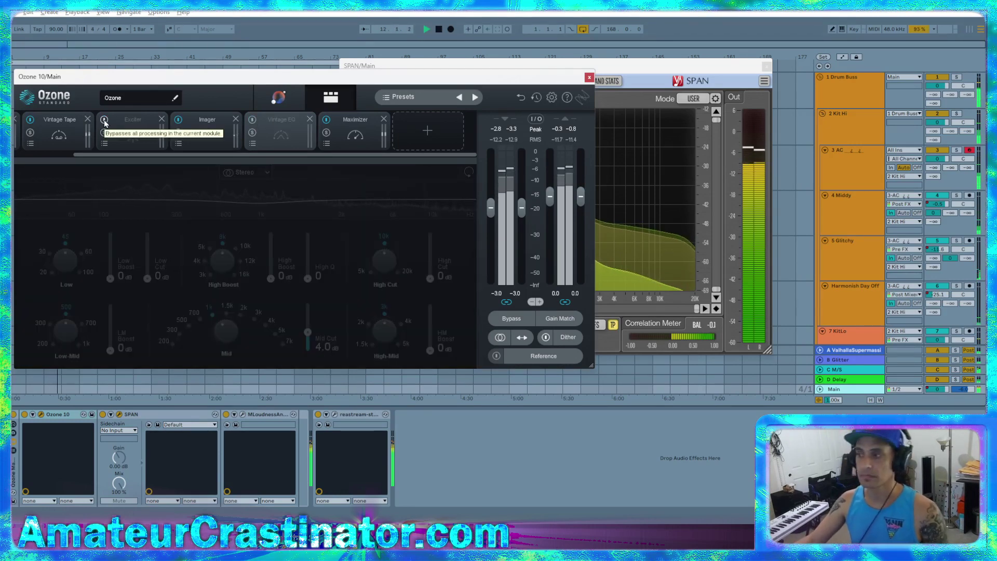
click(104, 120)
click(252, 120)
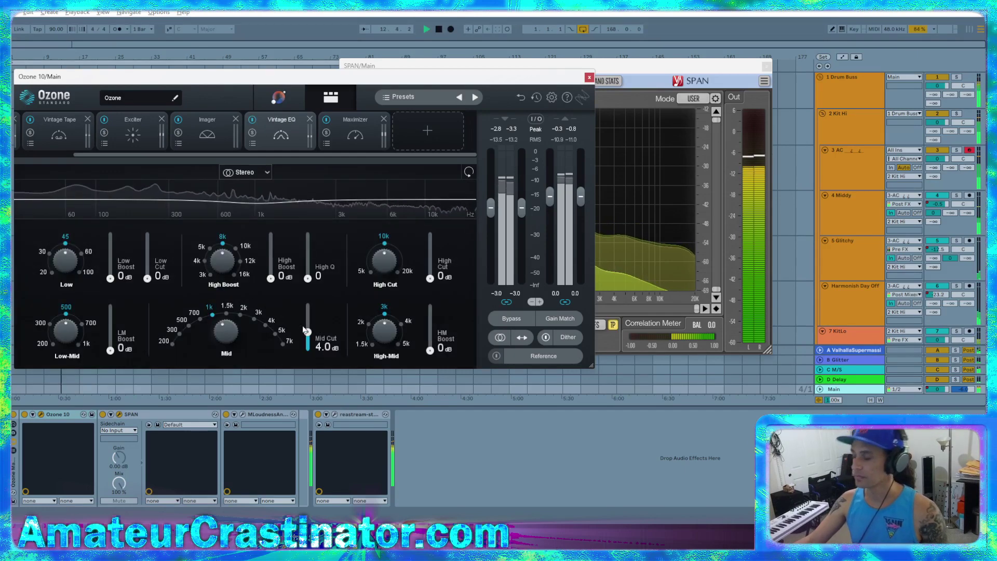
Set the Vintage EQ's Mid Cut to 2.0 dB and compare the module off and on
drag(305, 330, 308, 342)
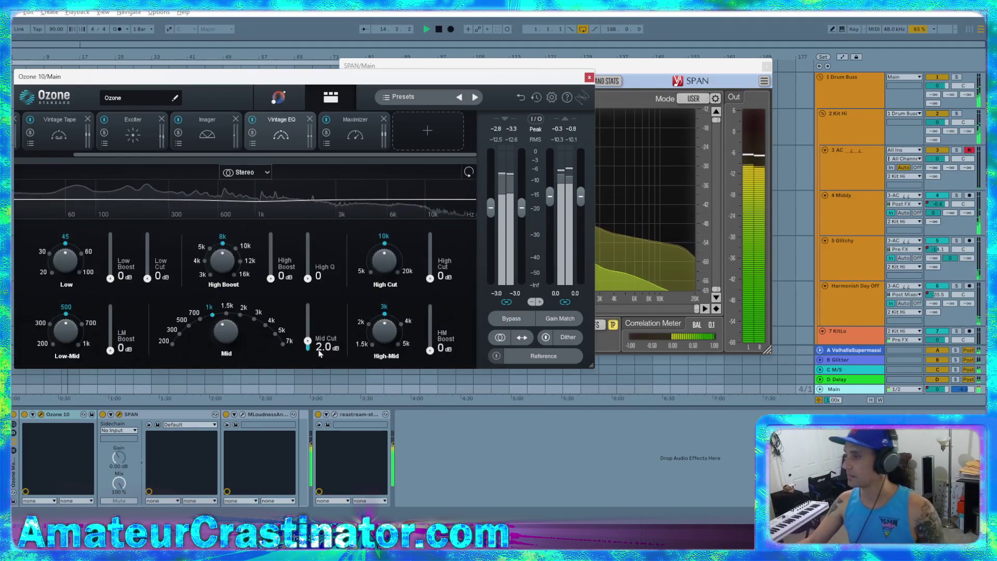
click(252, 120)
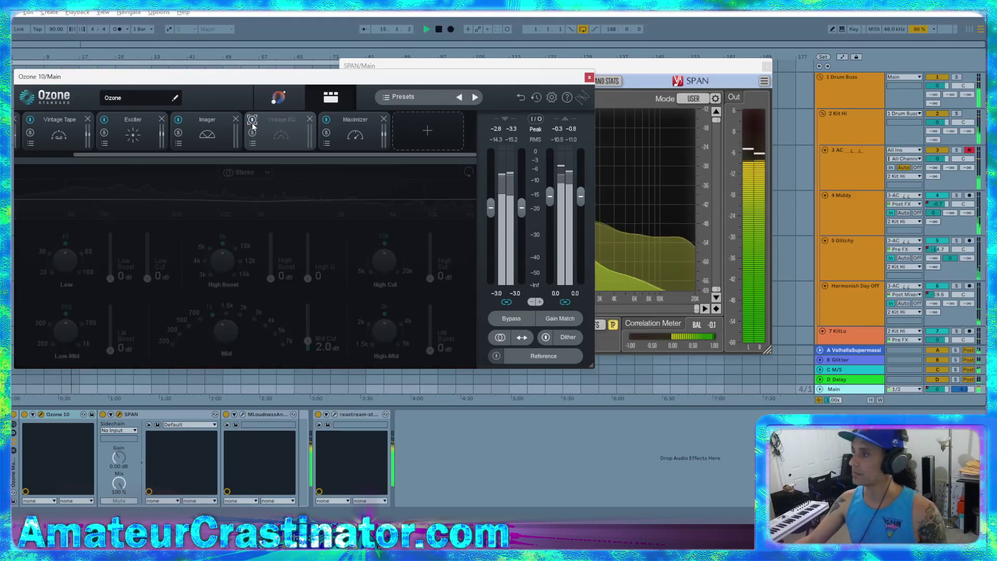
click(252, 121)
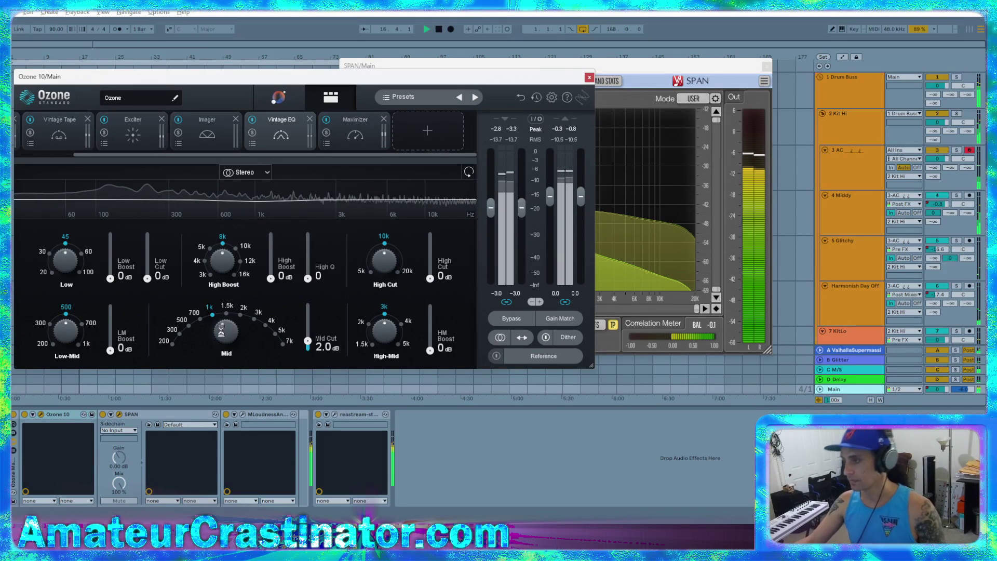
Set the Vintage EQ's Mid frequency to 700 Hz with a 3.0 dB Mid Cut, and compare the module off and on
drag(220, 330, 222, 340)
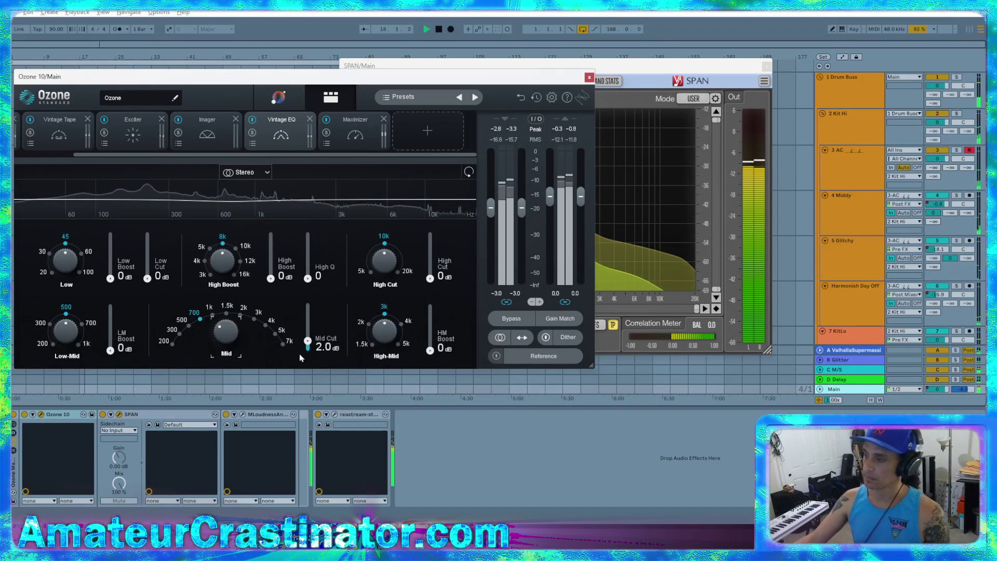
drag(307, 341, 307, 337)
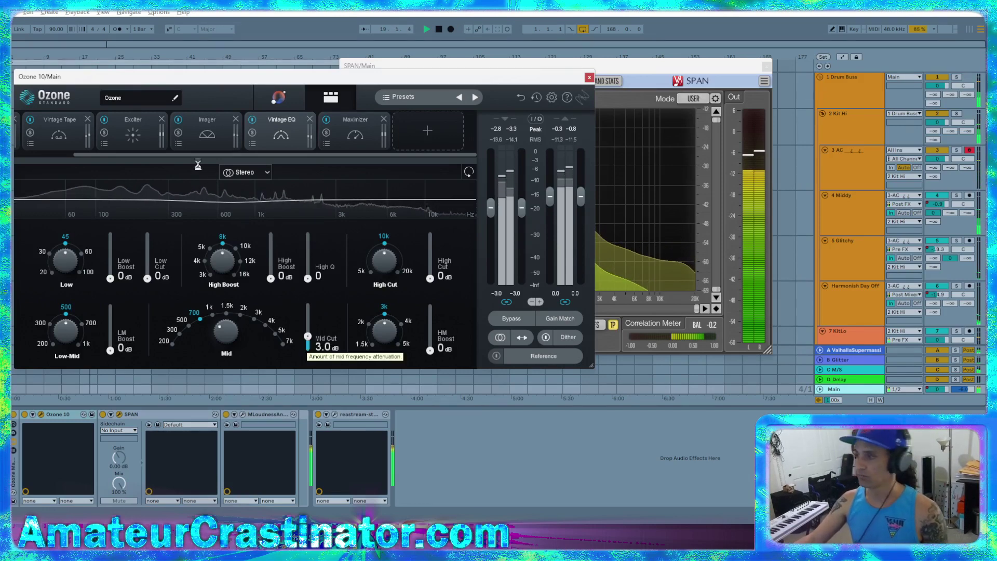
click(251, 120)
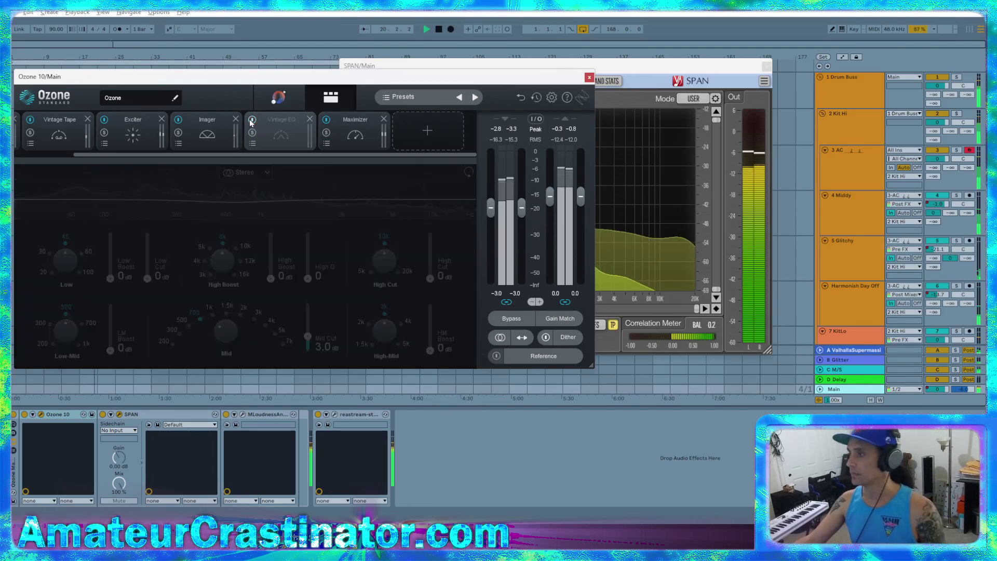
click(252, 119)
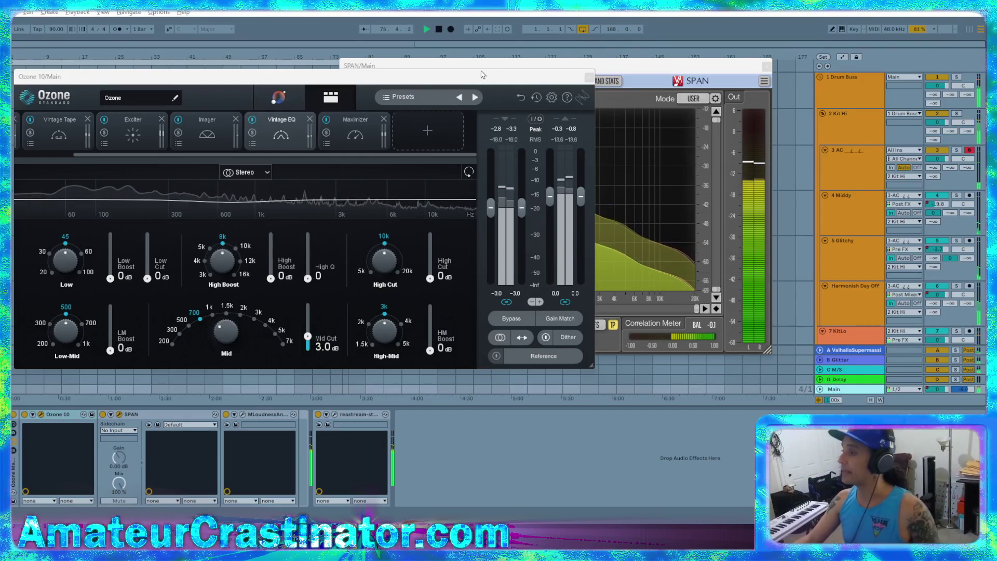
Compare the Vintage EQ off and on, and set its Mid Cut to 2.5 dB and HM Boost to 2.0 dB
click(252, 120)
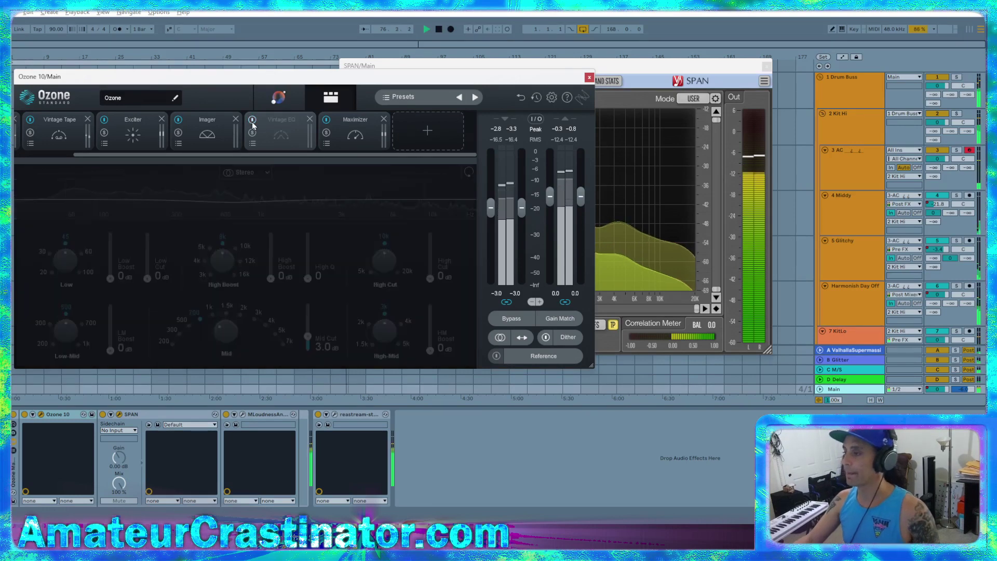
click(252, 123)
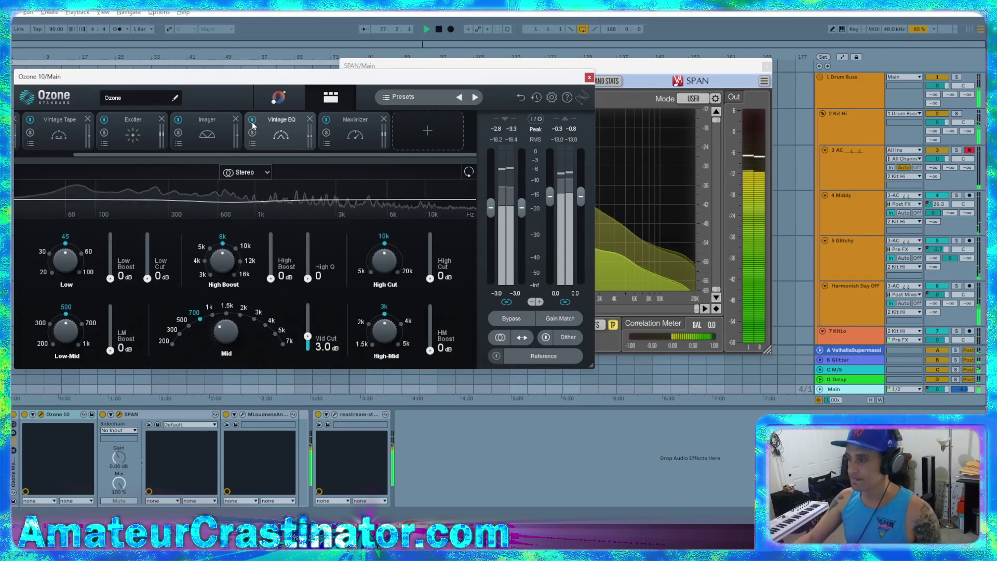
drag(307, 335, 308, 338)
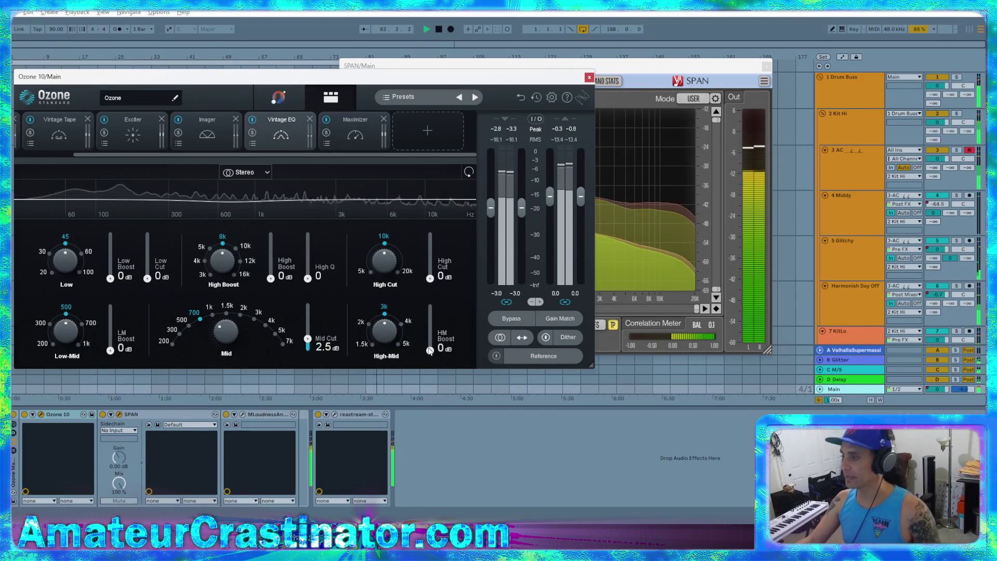
scroll(429, 351, up, 4)
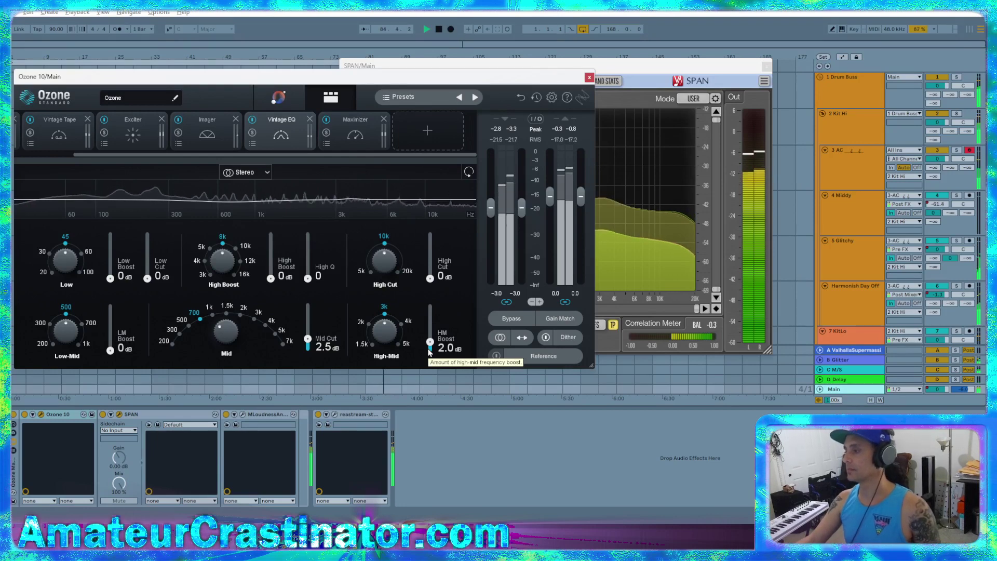
Compare the mix with the Vintage EQ off and on, and with the whole Ozone 10 device off and on
click(252, 121)
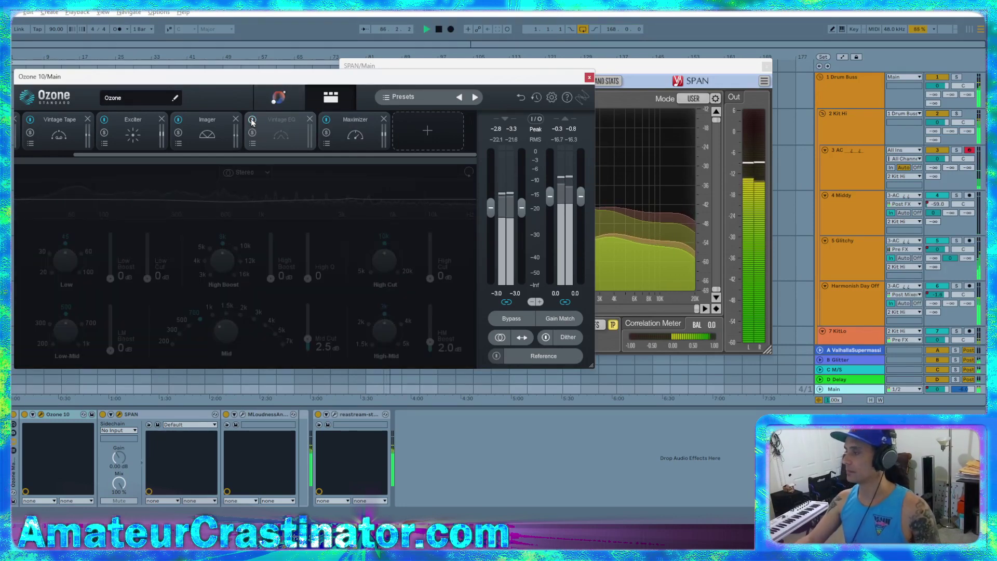
click(252, 120)
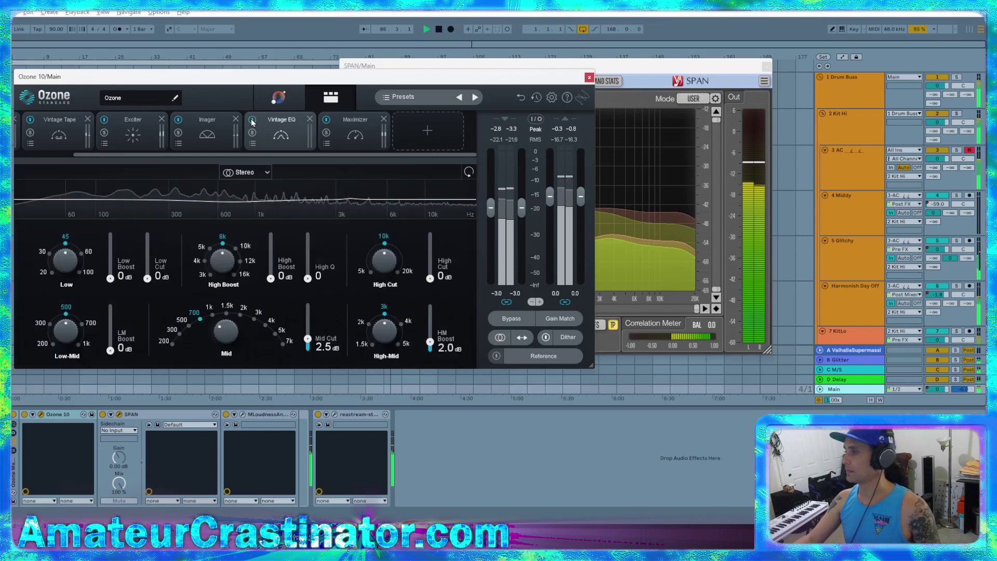
click(24, 414)
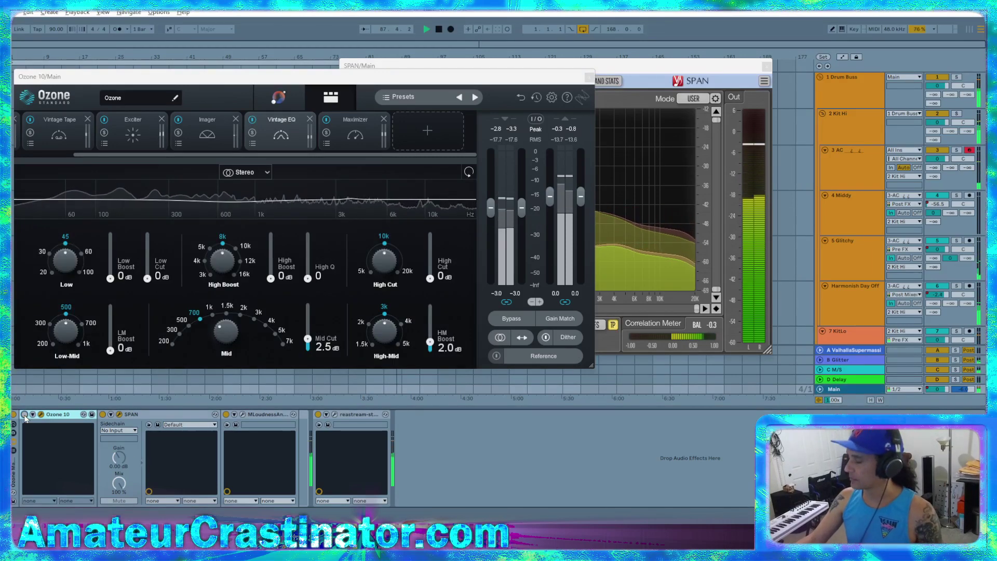
click(24, 414)
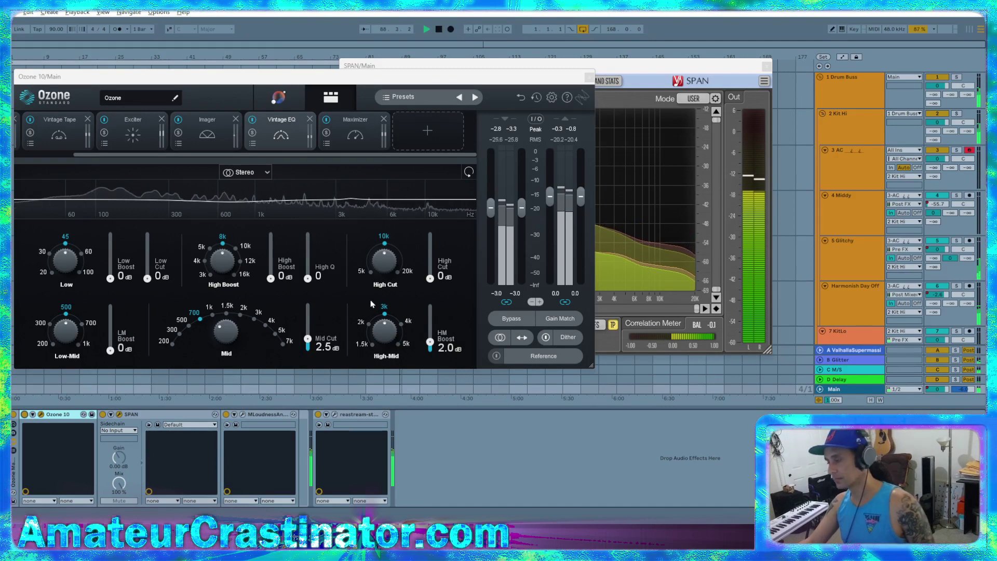
Move the SPAN window clear of Ozone's meters and set the Maximizer's Threshold to -4.4 dB
click(356, 130)
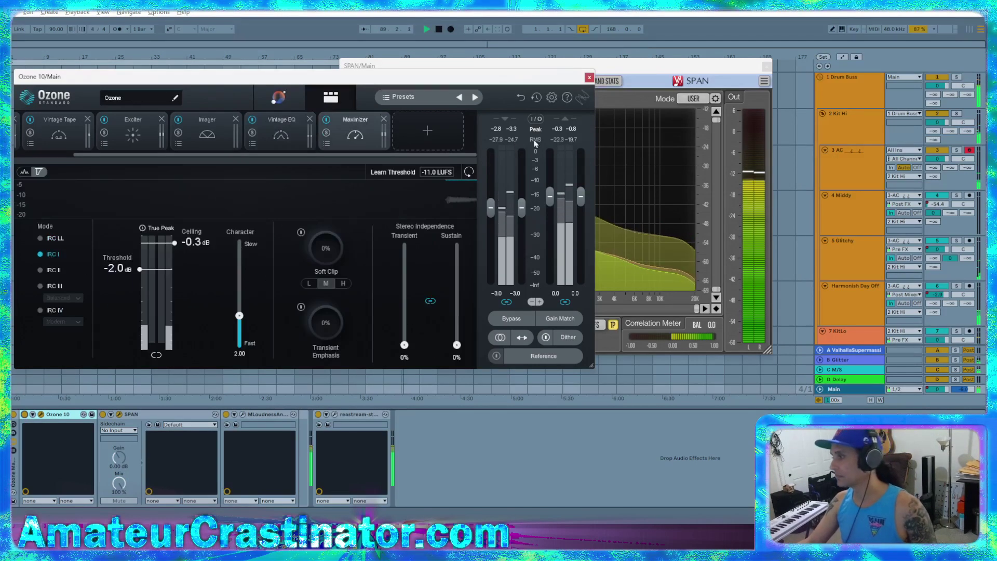
drag(638, 68, 820, 84)
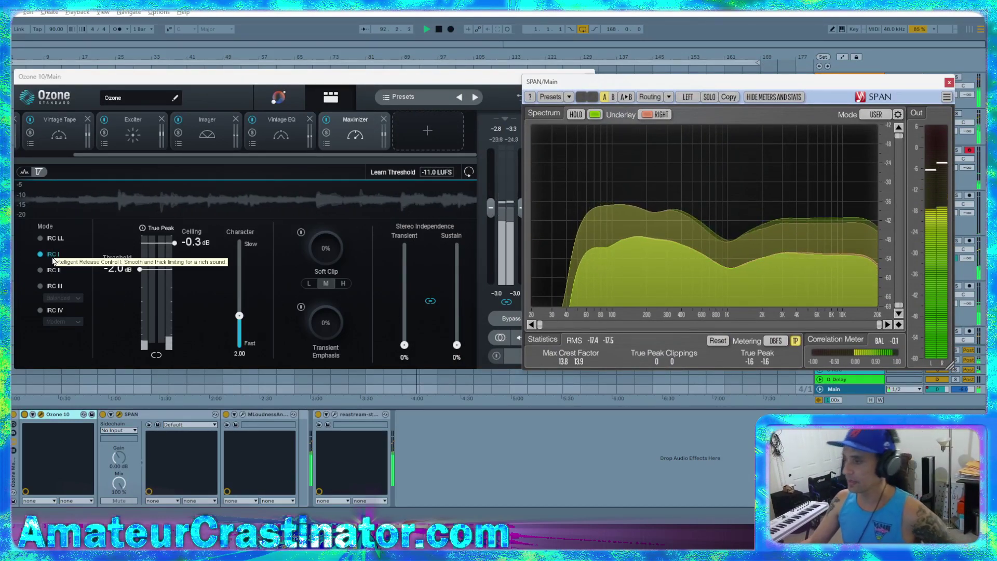
drag(115, 268, 114, 294)
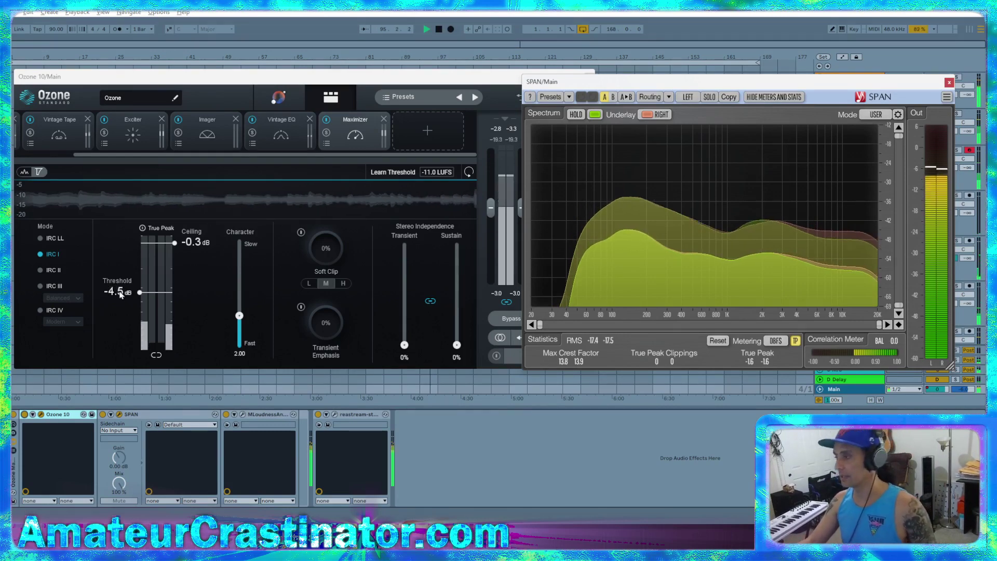
drag(120, 295, 120, 293)
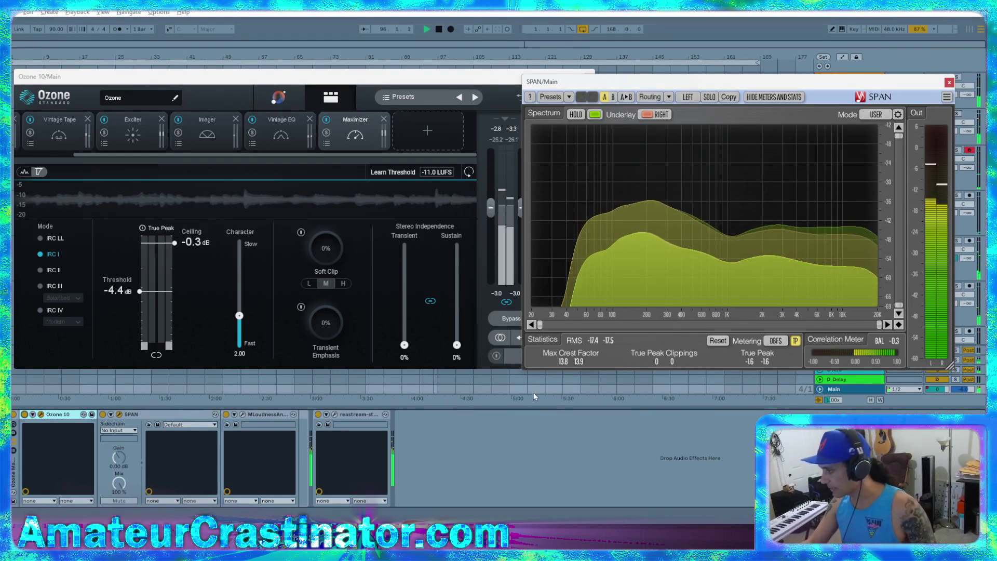
Jump playback to a later section of the song and set the Maximizer's Threshold to -5.3 dB
click(560, 392)
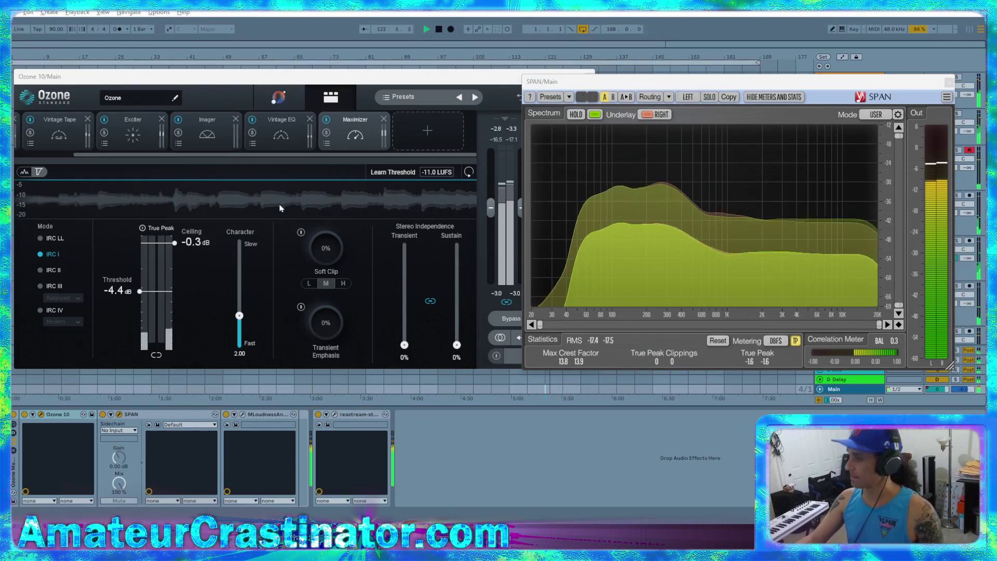
click(376, 84)
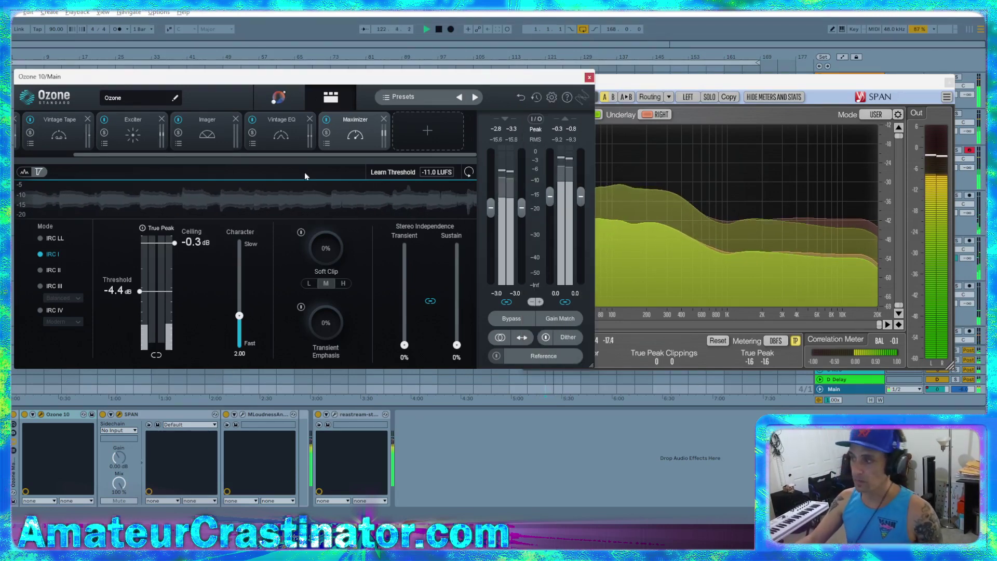
drag(124, 287, 124, 295)
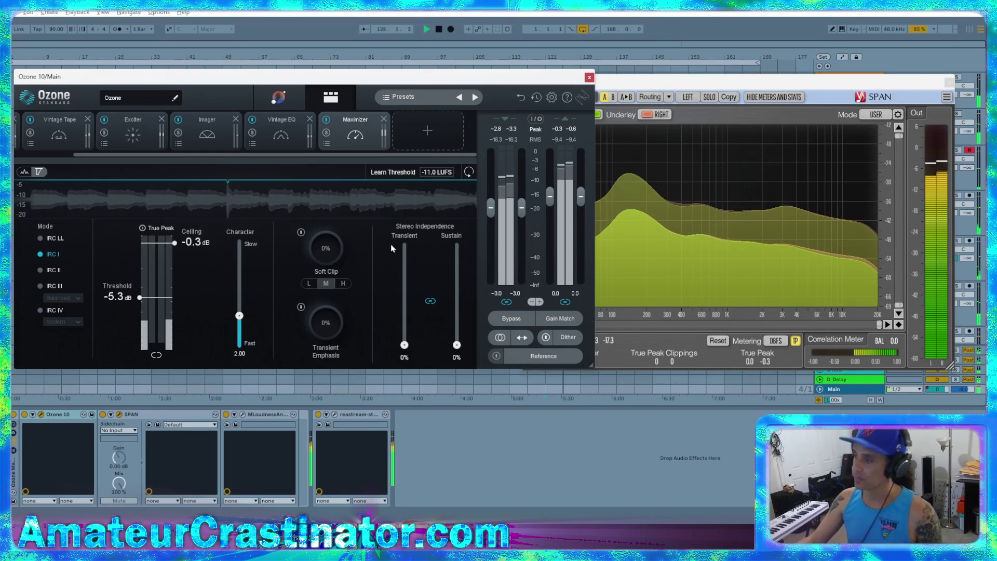
Set the Maximizer's Transient and Sustain Stereo Independence to 18% and its Threshold to -5.2 dB, and compare Ozone off and on
drag(404, 345, 410, 328)
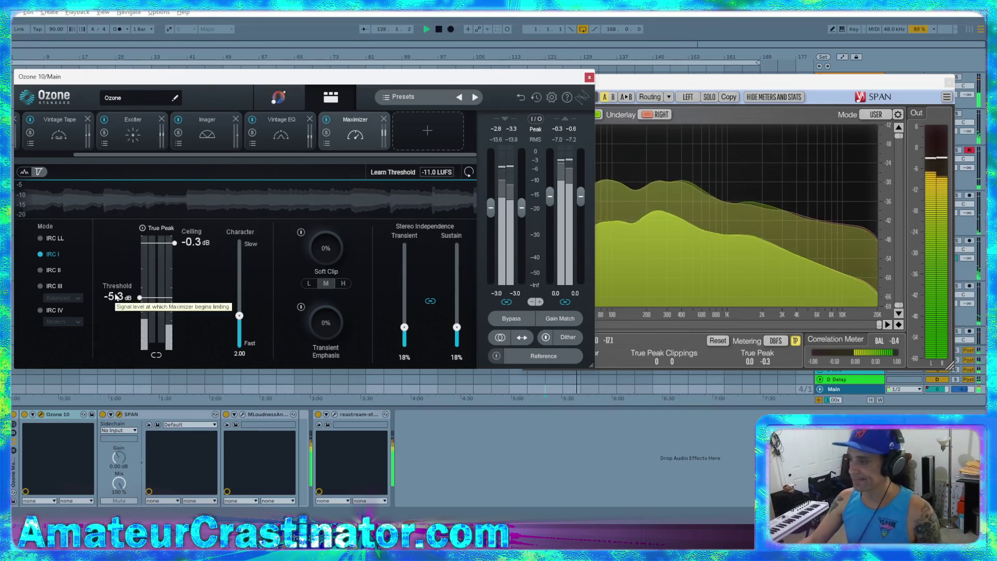
scroll(117, 296, up, 1)
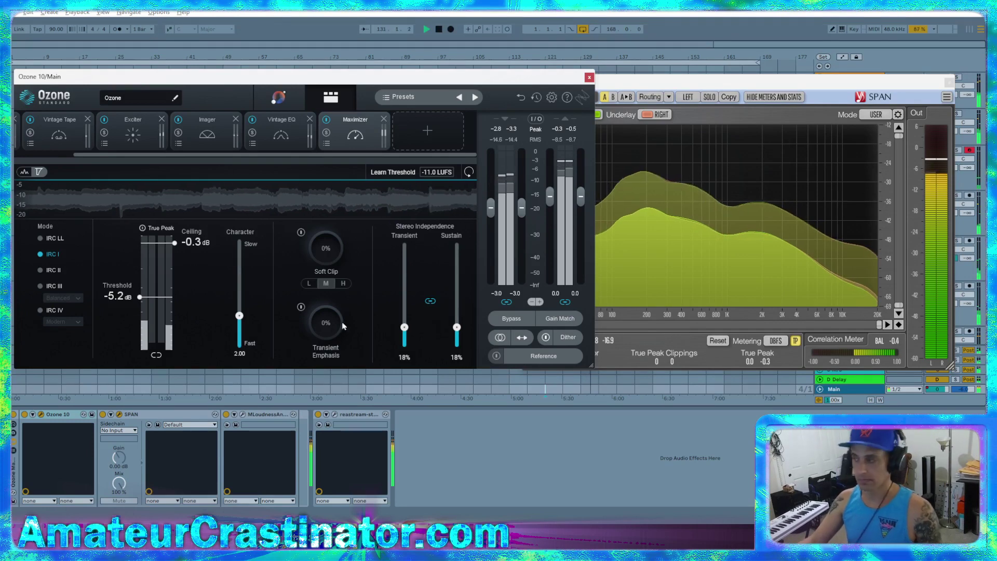
click(24, 415)
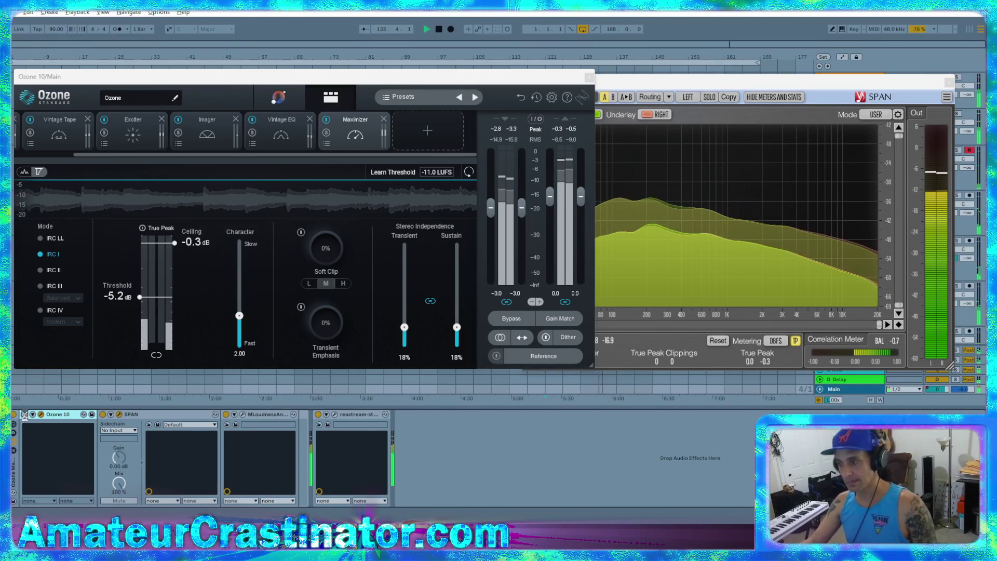
click(24, 414)
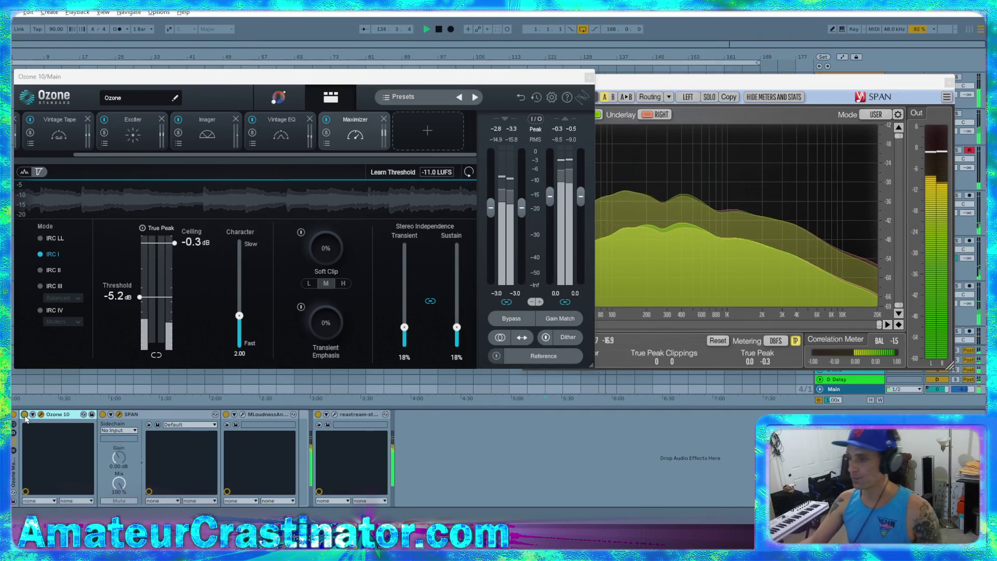
Apply auto-gain in MLoudnessAnalyzer on Main against the -14 LUFS target and close the analyzer
click(242, 414)
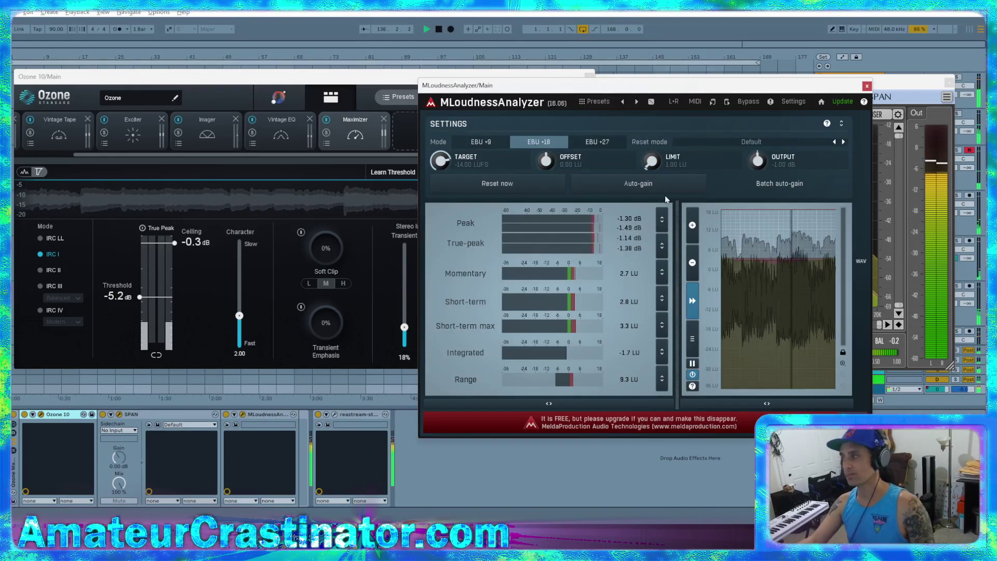
click(630, 191)
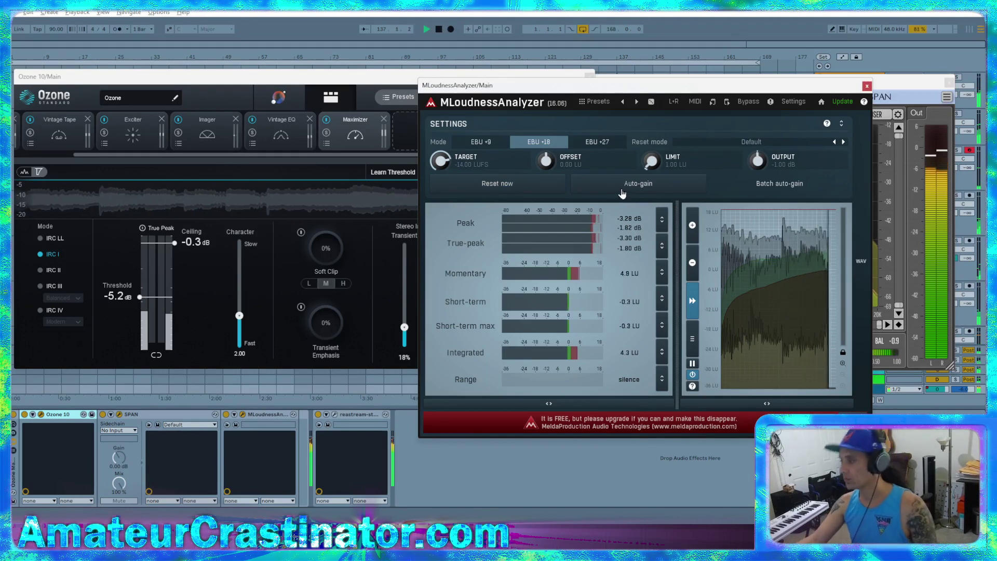
click(624, 193)
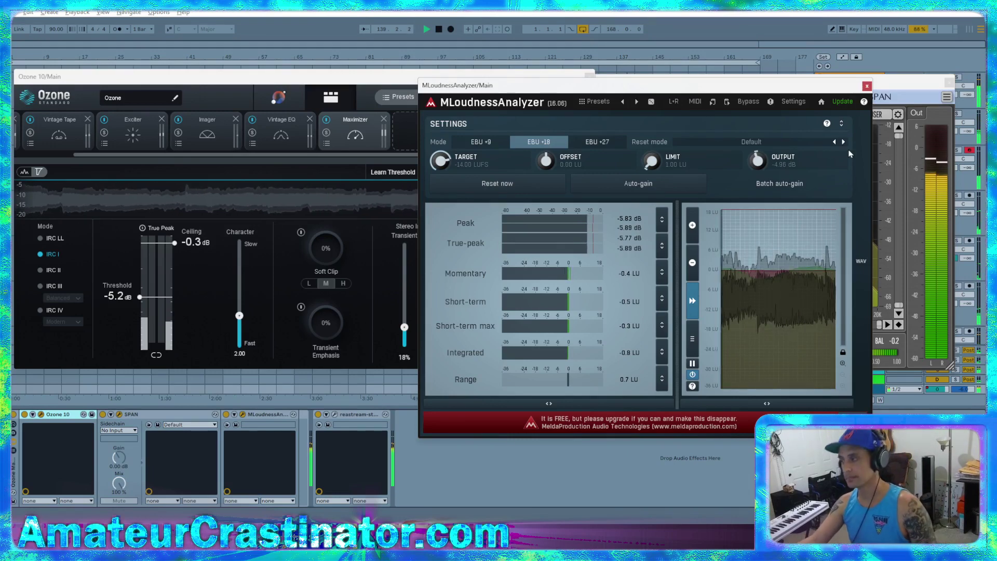
click(866, 85)
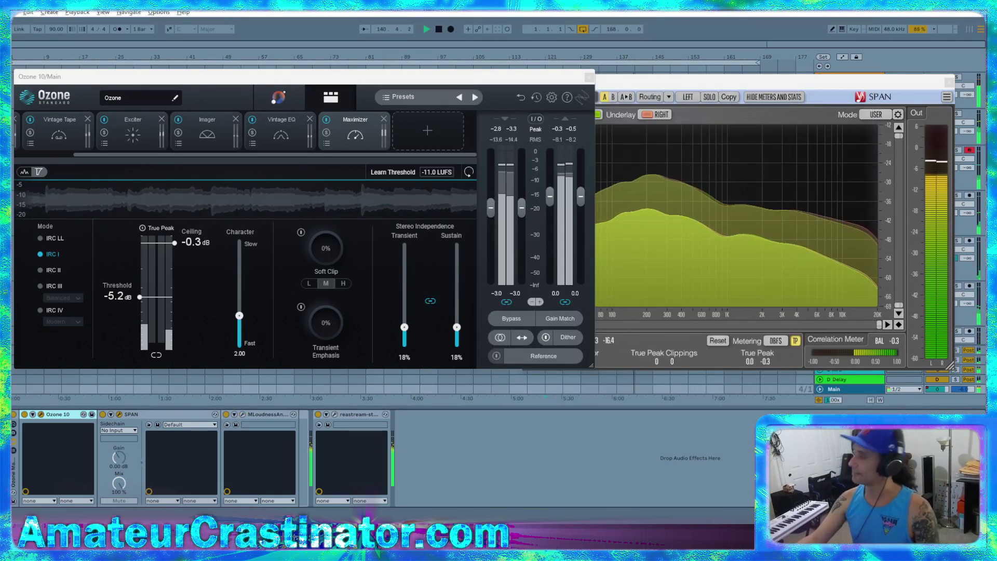
Close the Ozone window and open the collab project from the recent Live Sets
click(589, 77)
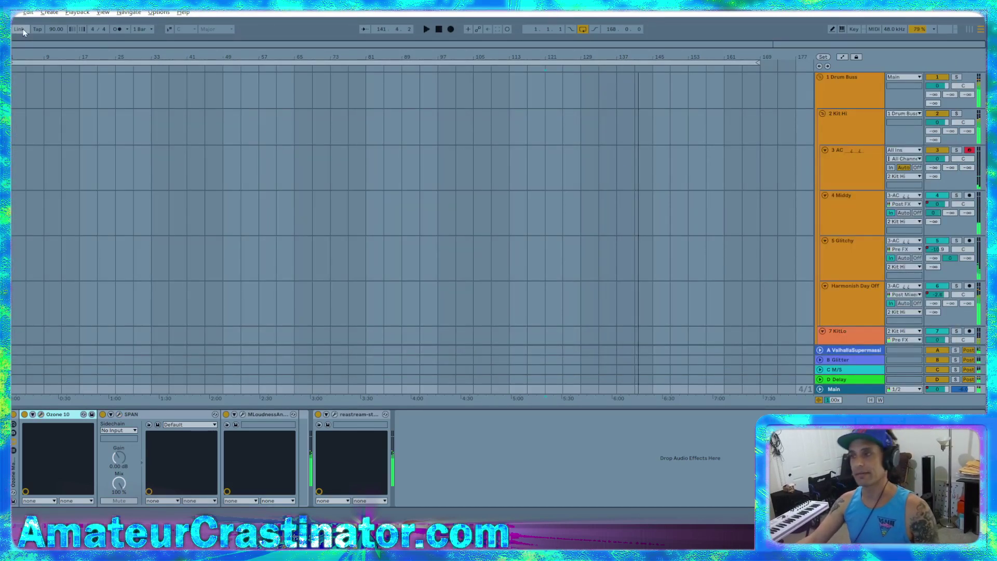
click(15, 12)
mouse_move(104, 46)
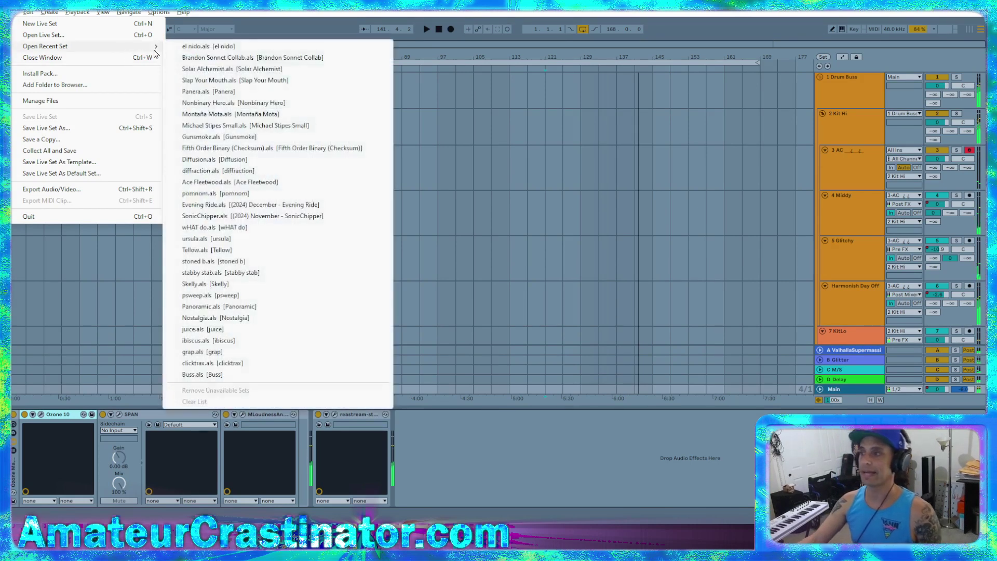
click(245, 59)
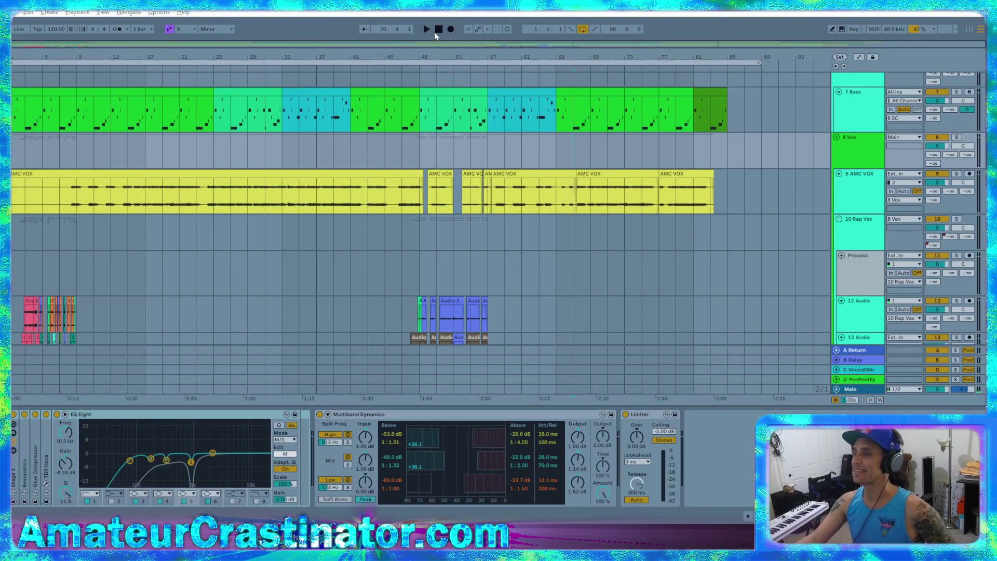
Play the collab song from its start to its end, examining the drum, bass and vocal tracks in the arrangement
click(439, 30)
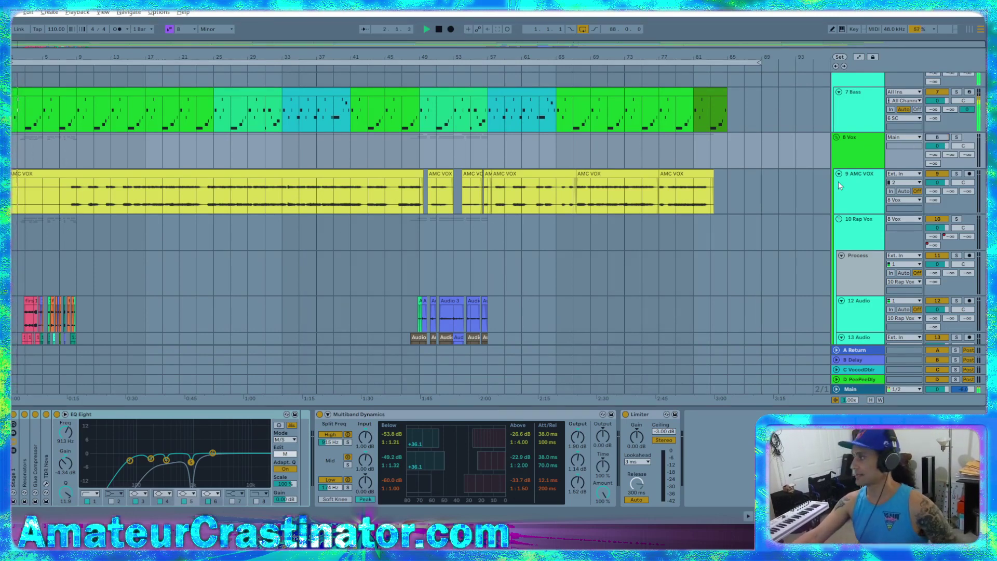
scroll(857, 192, up, 5)
scroll(860, 210, up, 3)
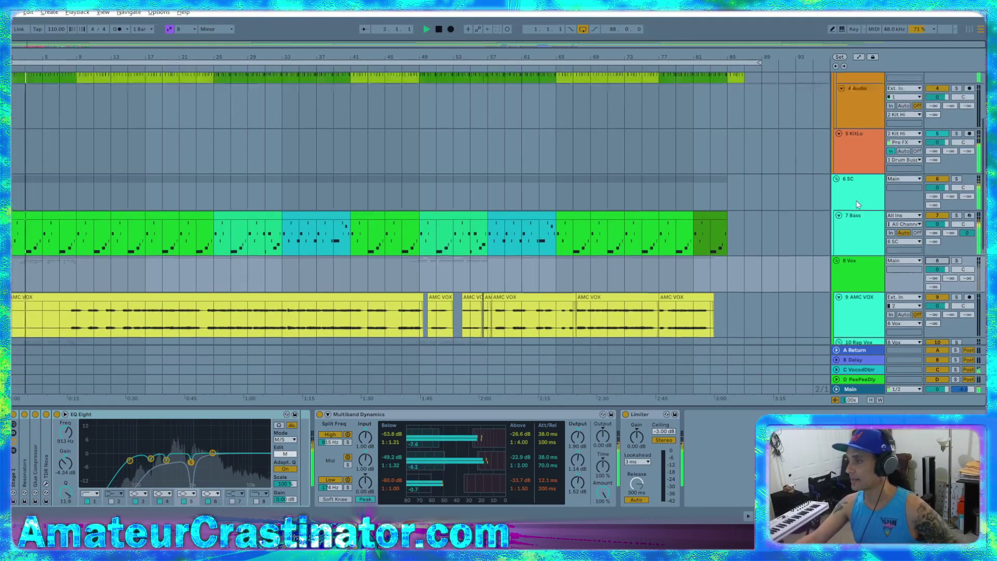
scroll(858, 204, down, 5)
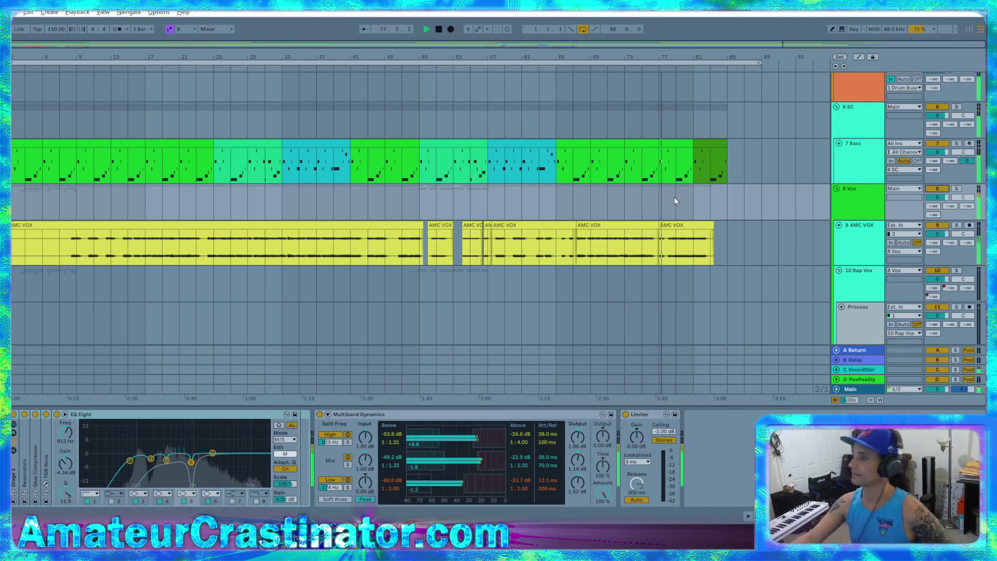
scroll(675, 201, down, 2)
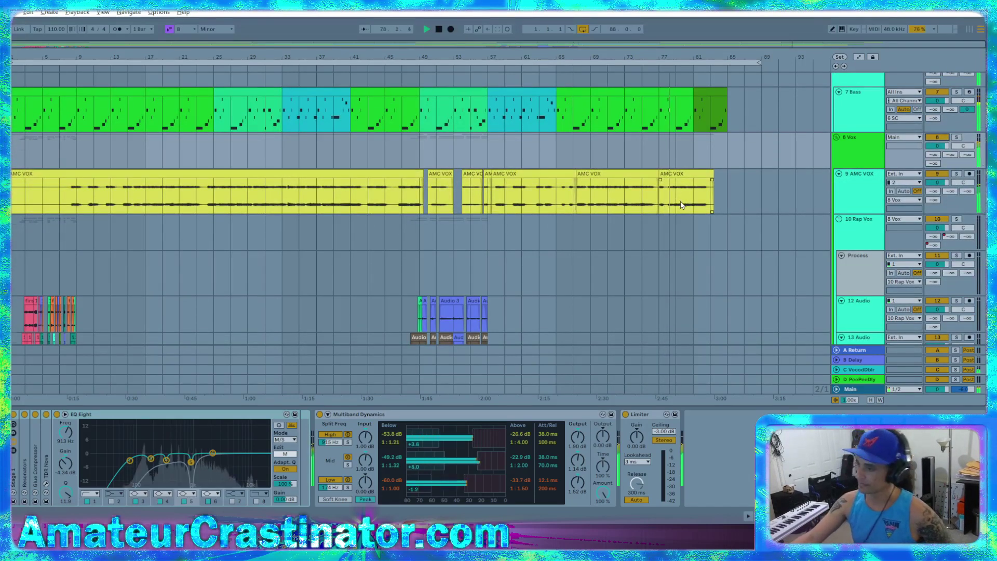
scroll(719, 215, up, 8)
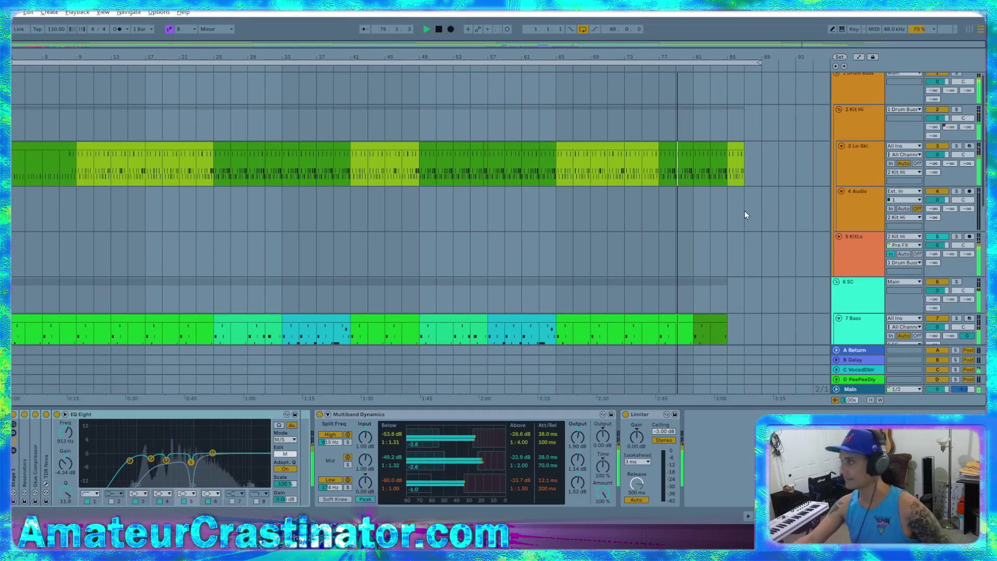
scroll(809, 222, up, 1)
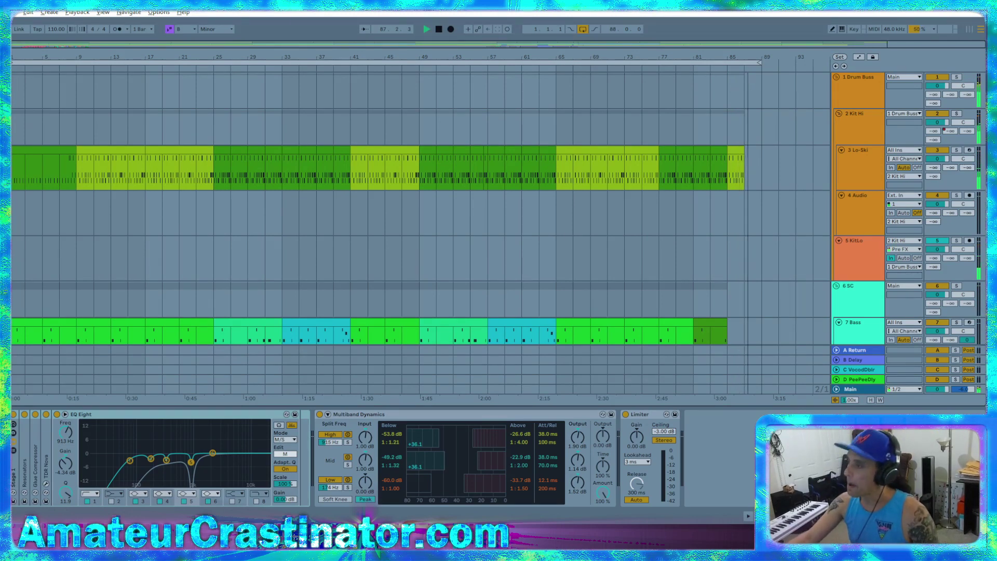
Open Fmailbot.als from the Fmailbot Project folder inside Album 002
click(14, 14)
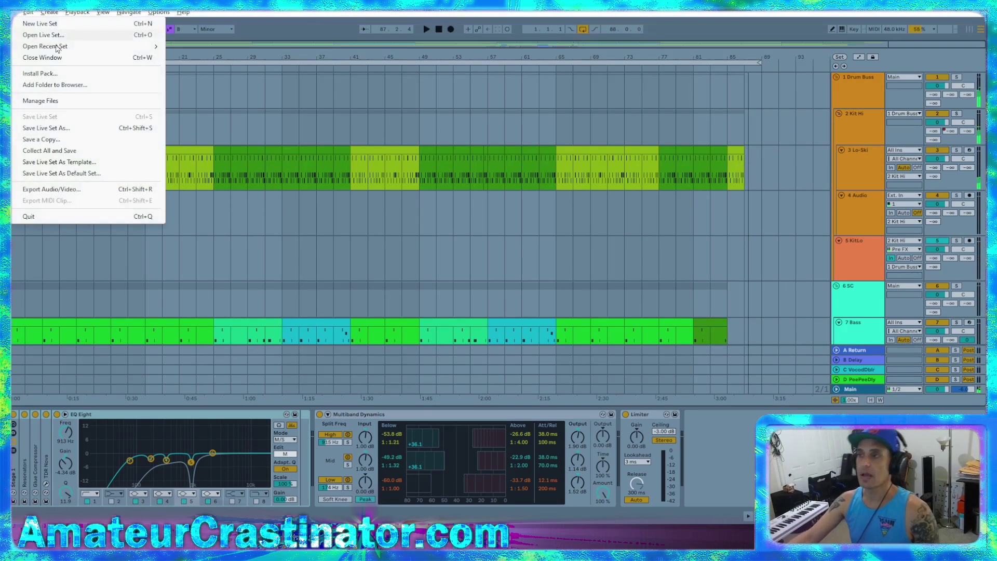
click(57, 35)
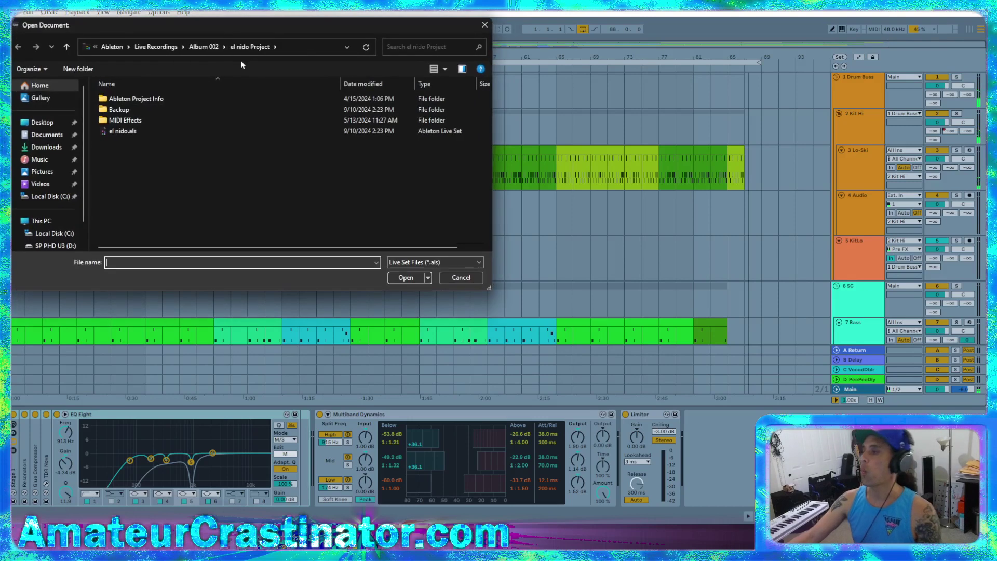
click(206, 47)
double_click(124, 110)
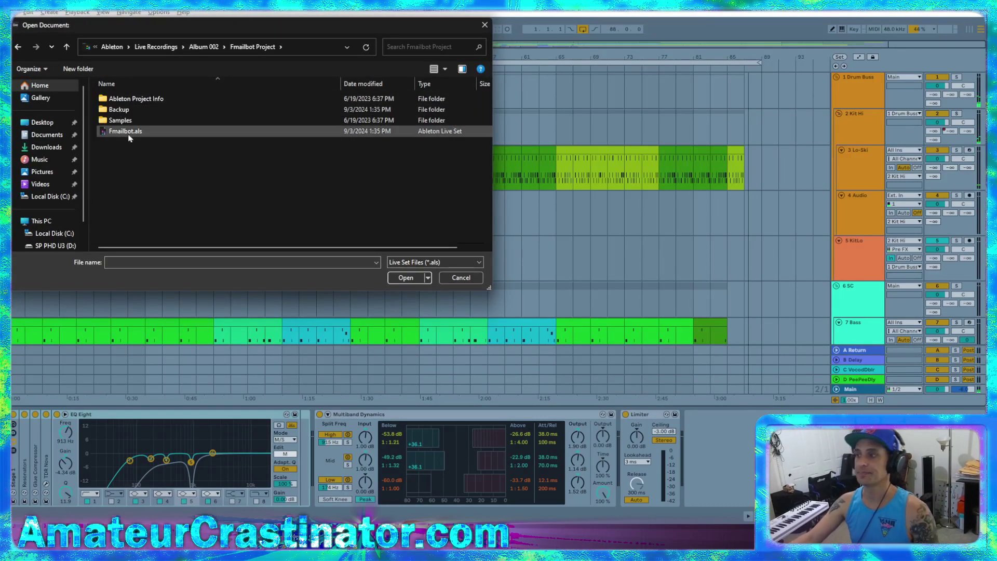
double_click(129, 133)
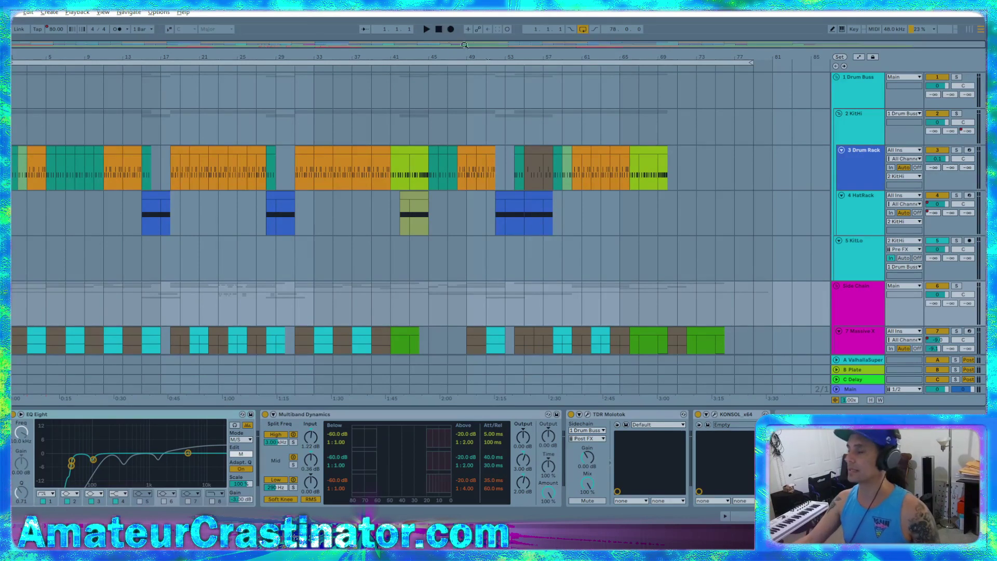
Play the song, view the effect chains of Drum Buss, Main and Side Chain, and slightly reduce the Side Chain track's height
key(space)
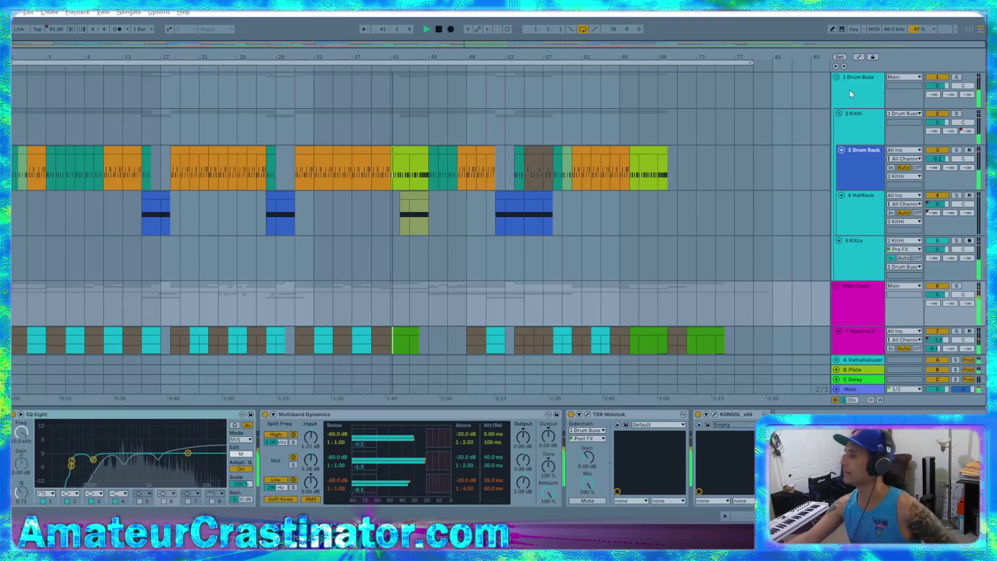
click(852, 114)
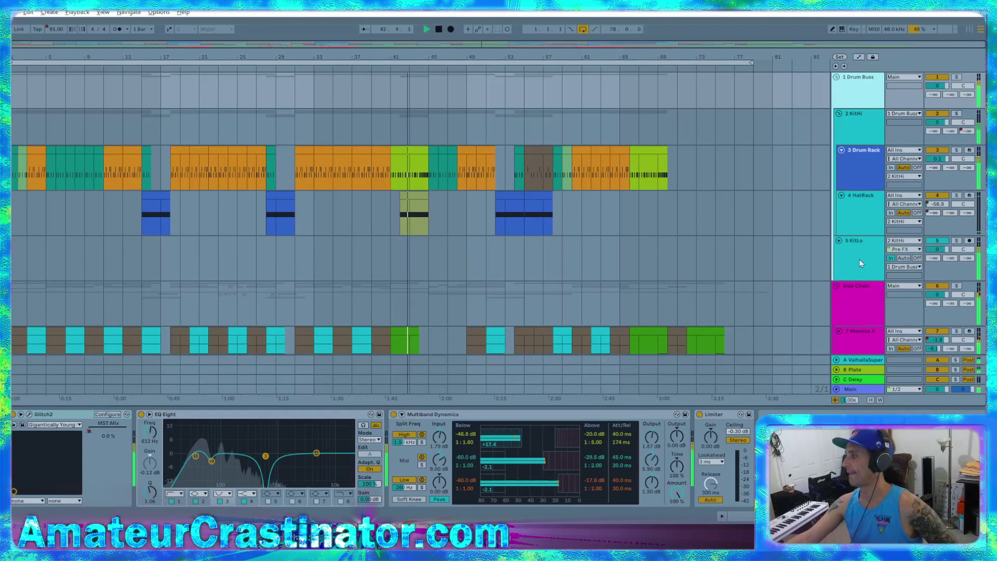
click(855, 389)
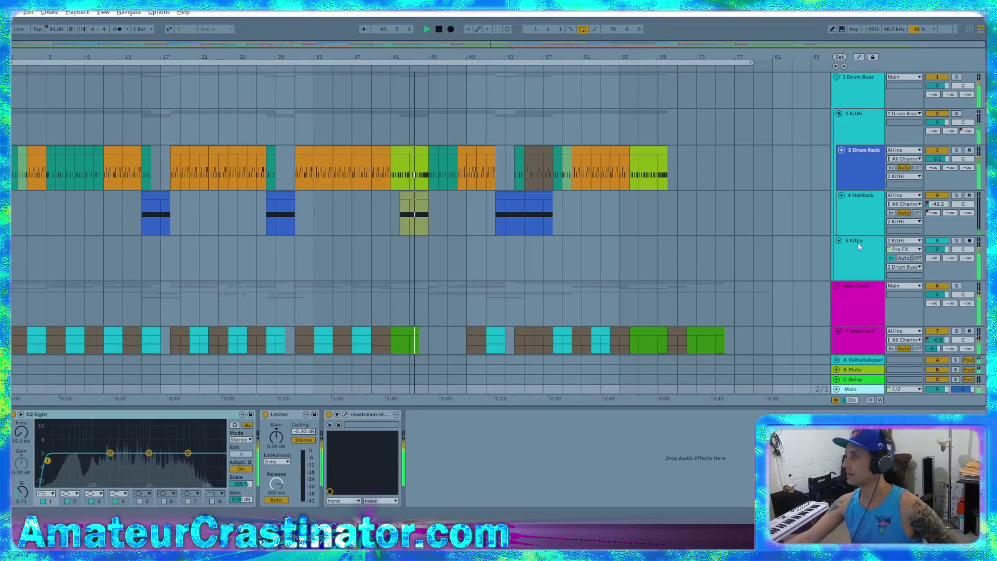
click(856, 257)
click(857, 303)
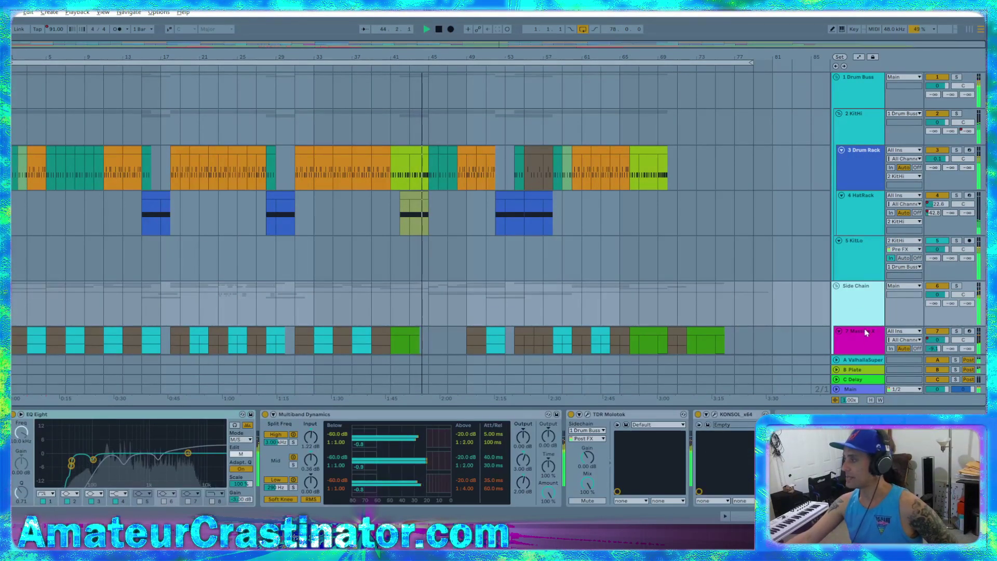
drag(864, 326, 864, 317)
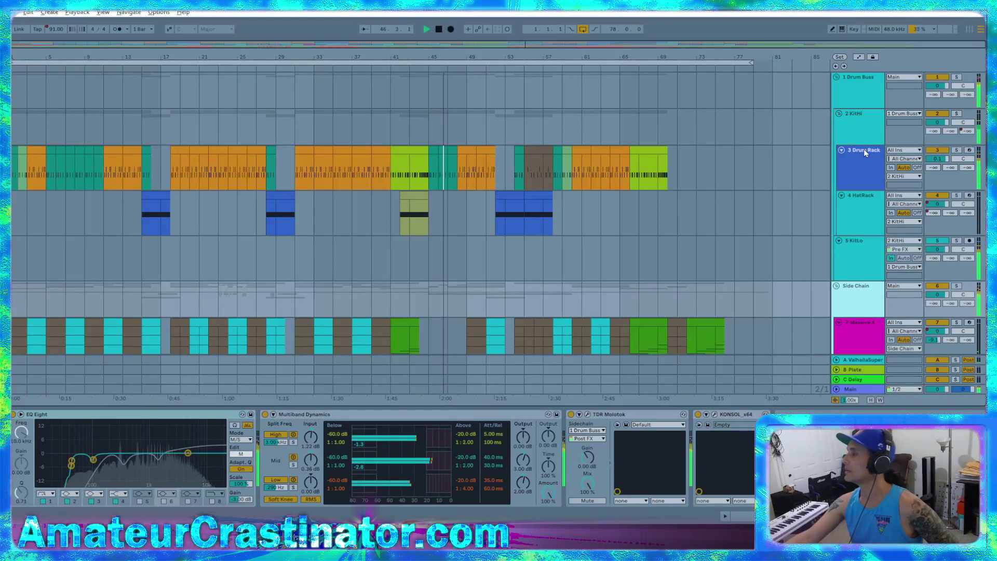
Examine the tracks from Drum Buss down to Operator while the song plays to its end, and stop playback
scroll(856, 229, down, 3)
scroll(856, 228, down, 3)
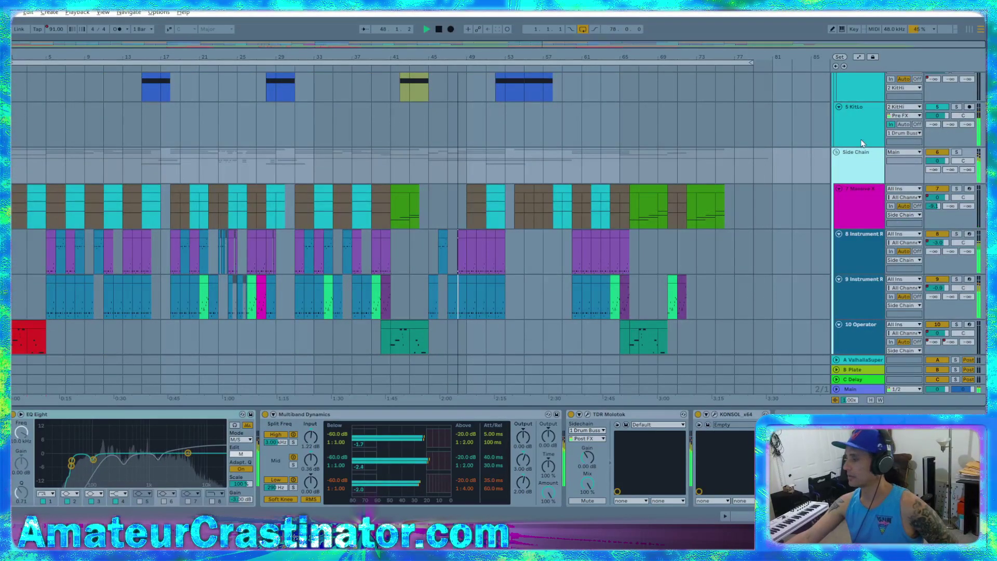
scroll(861, 150, up, 6)
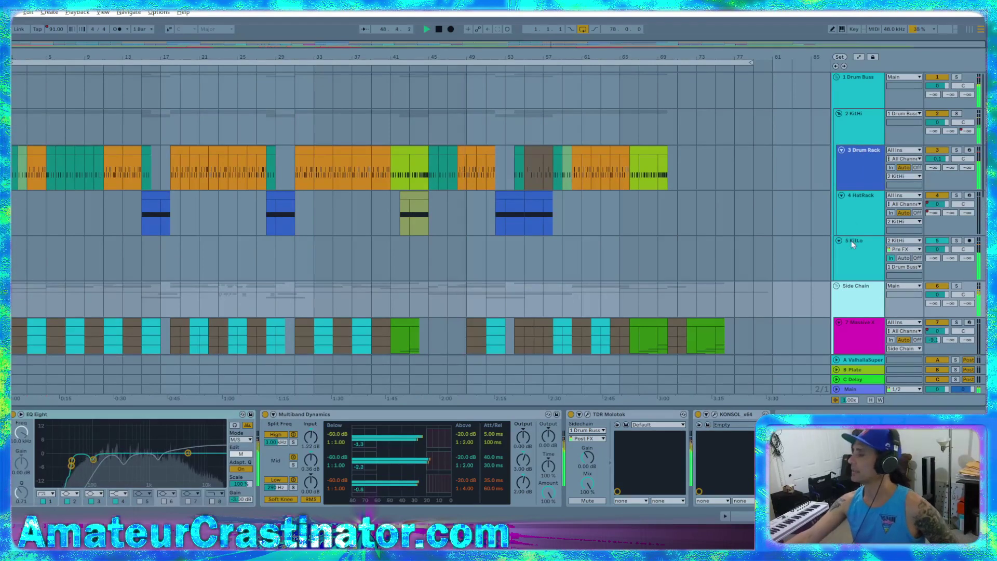
scroll(858, 210, down, 8)
scroll(854, 210, up, 3)
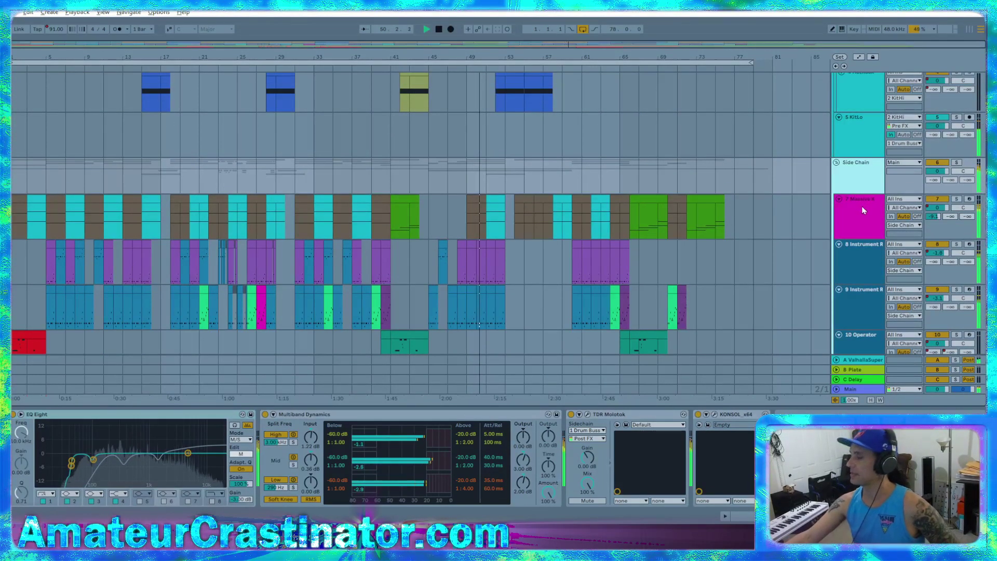
scroll(863, 197, up, 5)
scroll(858, 176, up, 1)
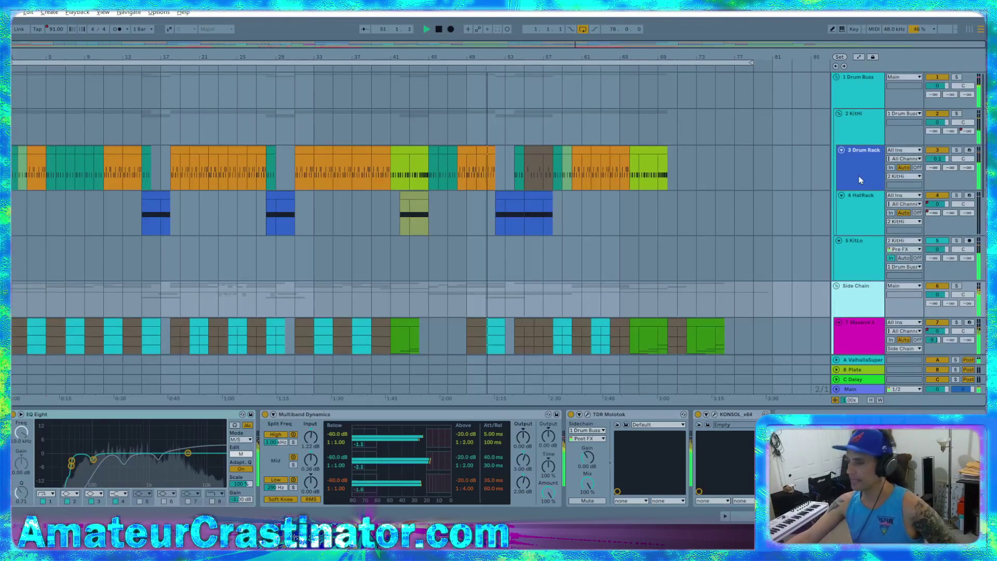
scroll(860, 216, down, 4)
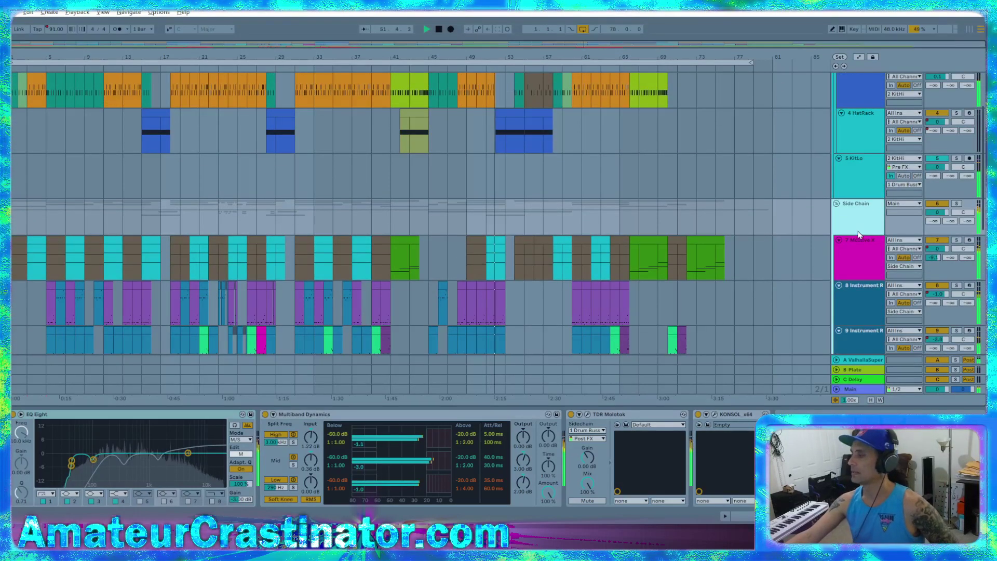
scroll(862, 207, up, 4)
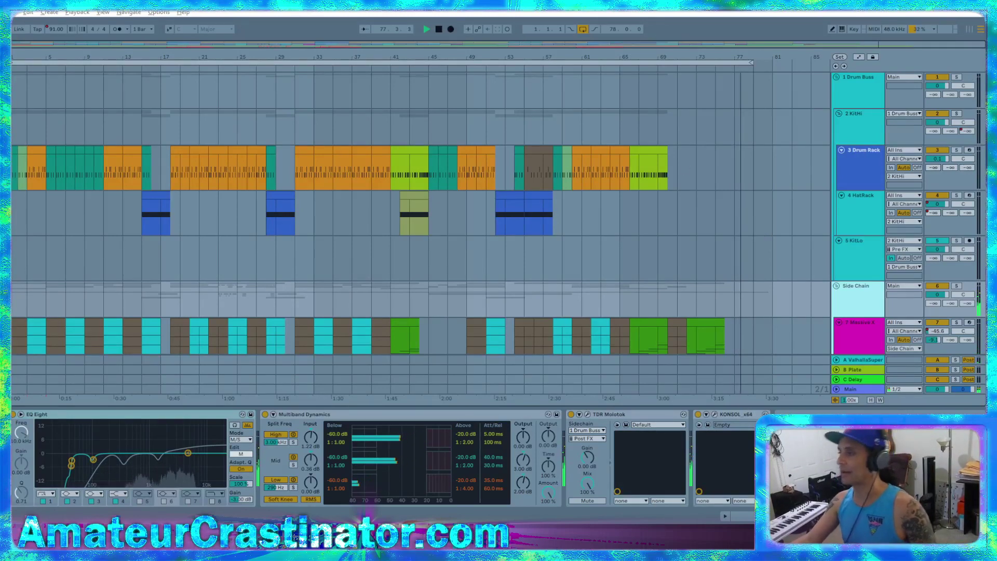
click(438, 29)
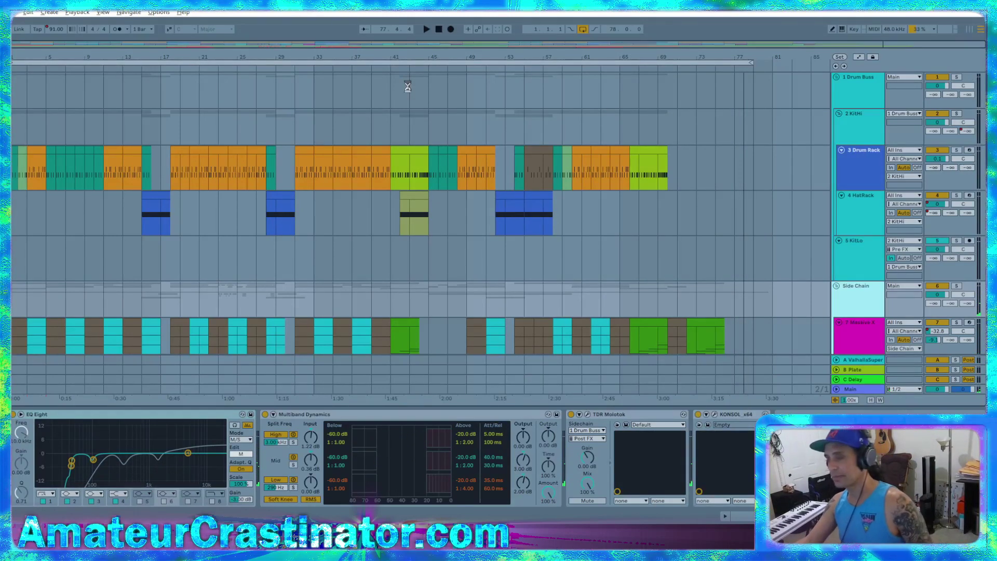